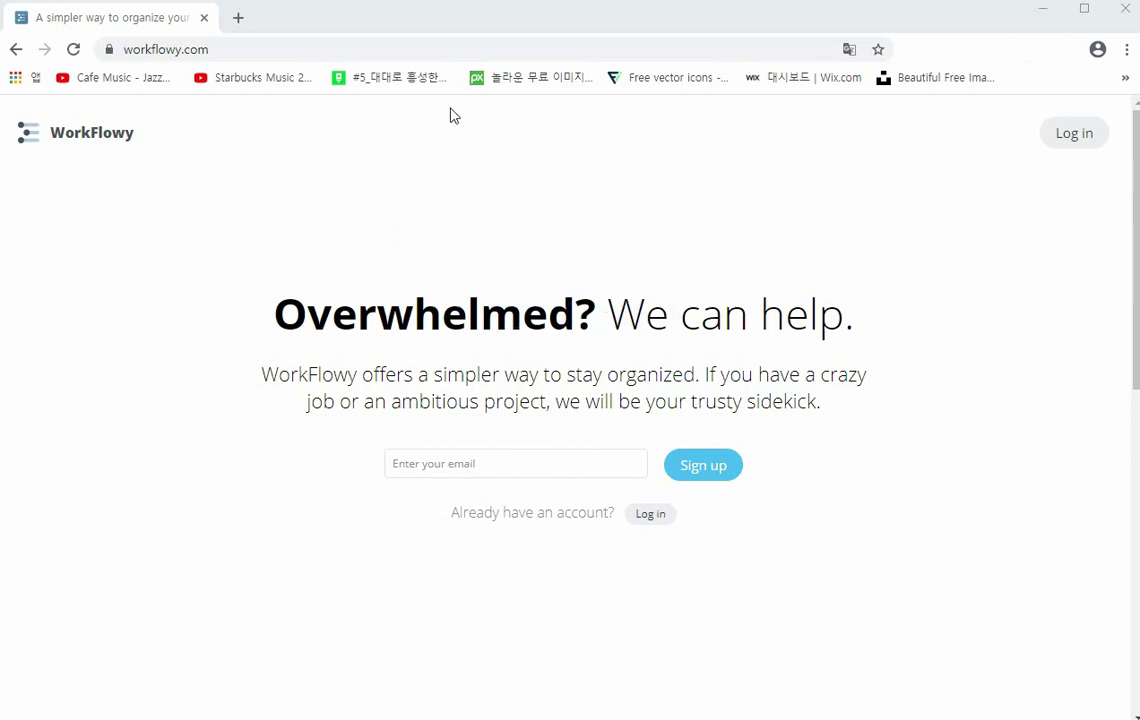
Step: Request a one-time login code for the account e-mail and enter the emailed verification code
drag(206, 49, 261, 45)
drag(390, 487, 743, 487)
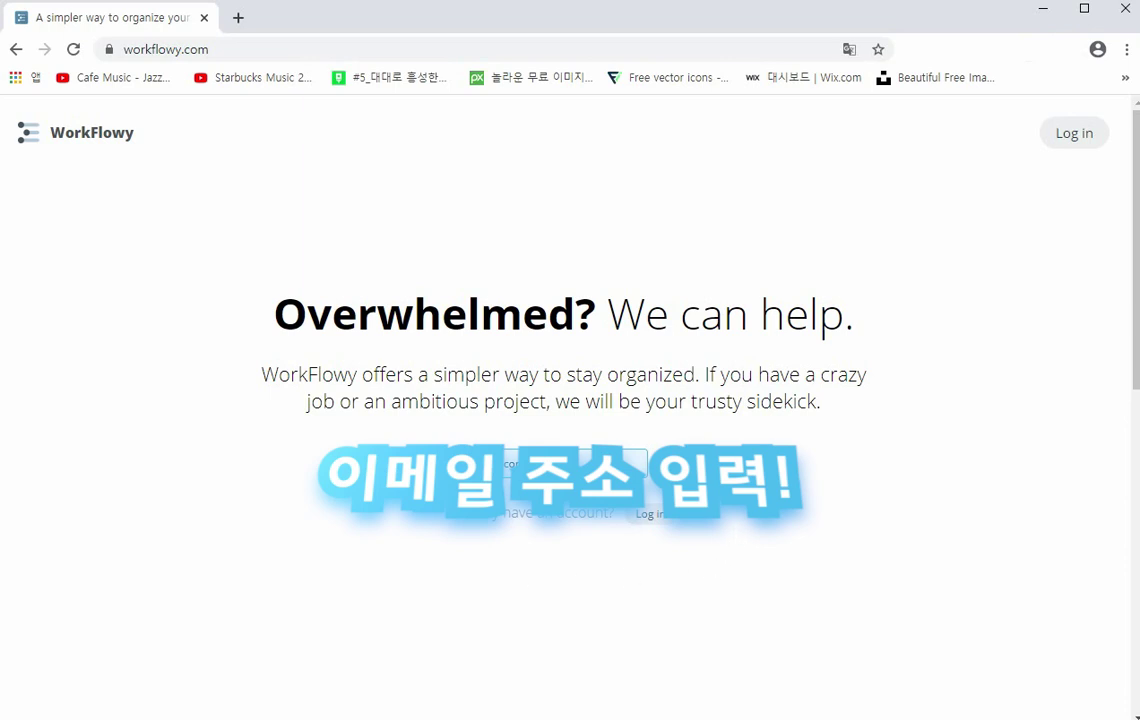
click(722, 472)
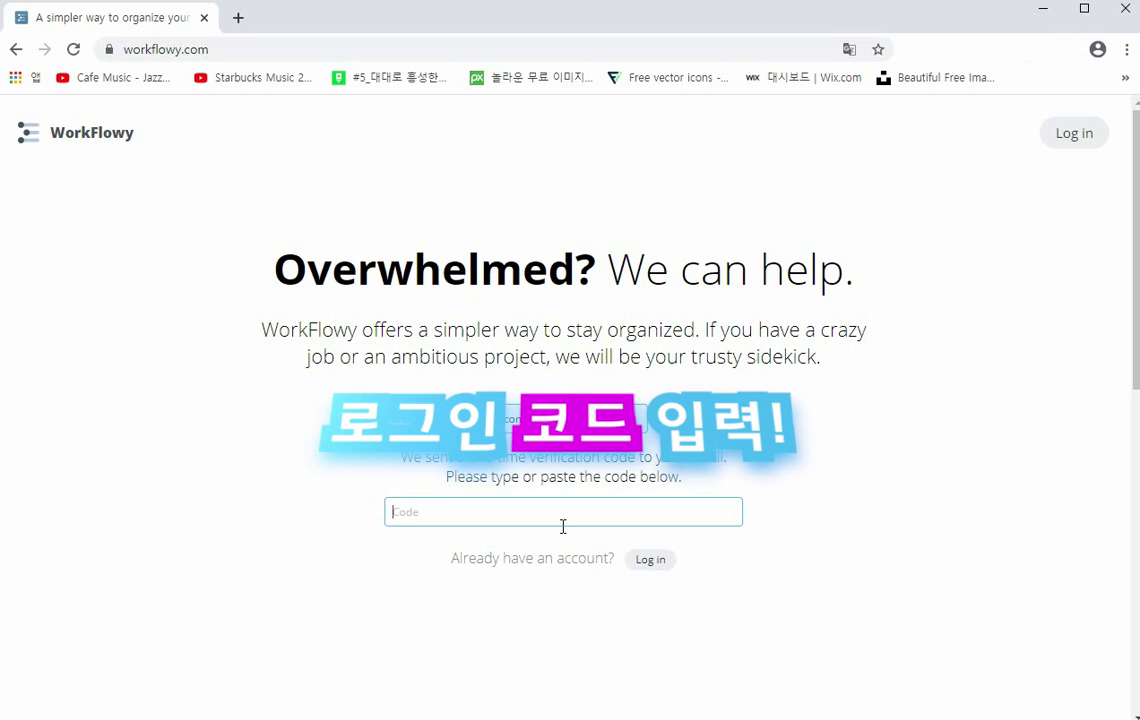
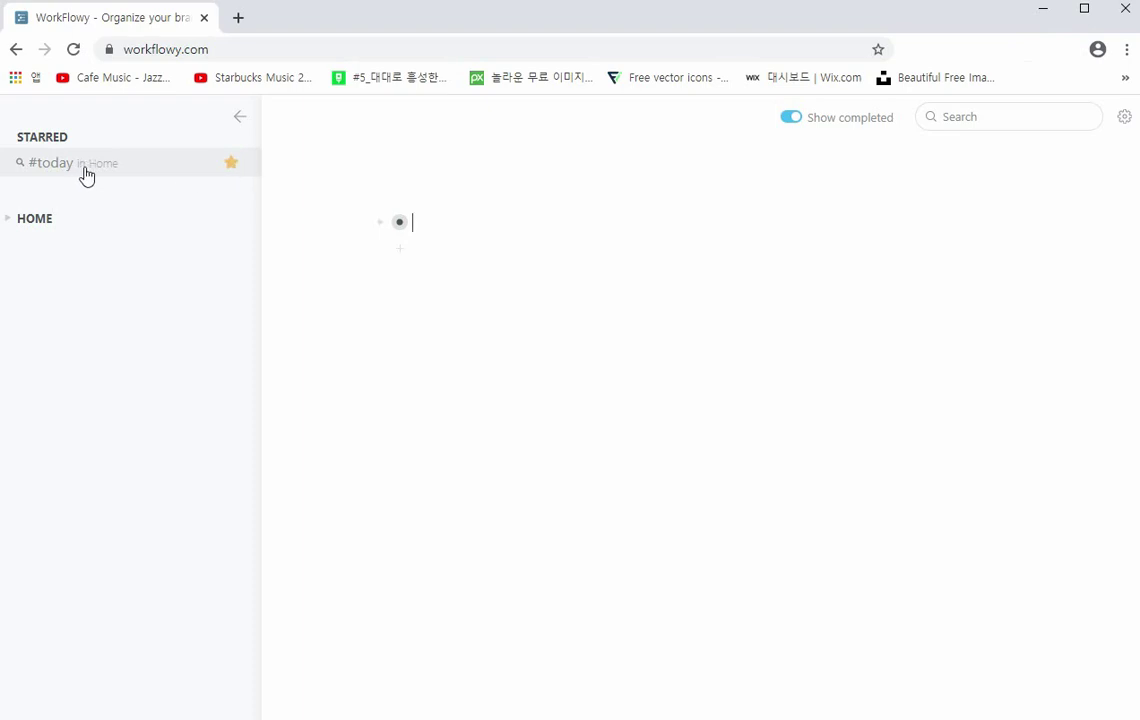
Step: Hide and re-dock the sidebar, then expand Home to list the Untitled document
click(240, 120)
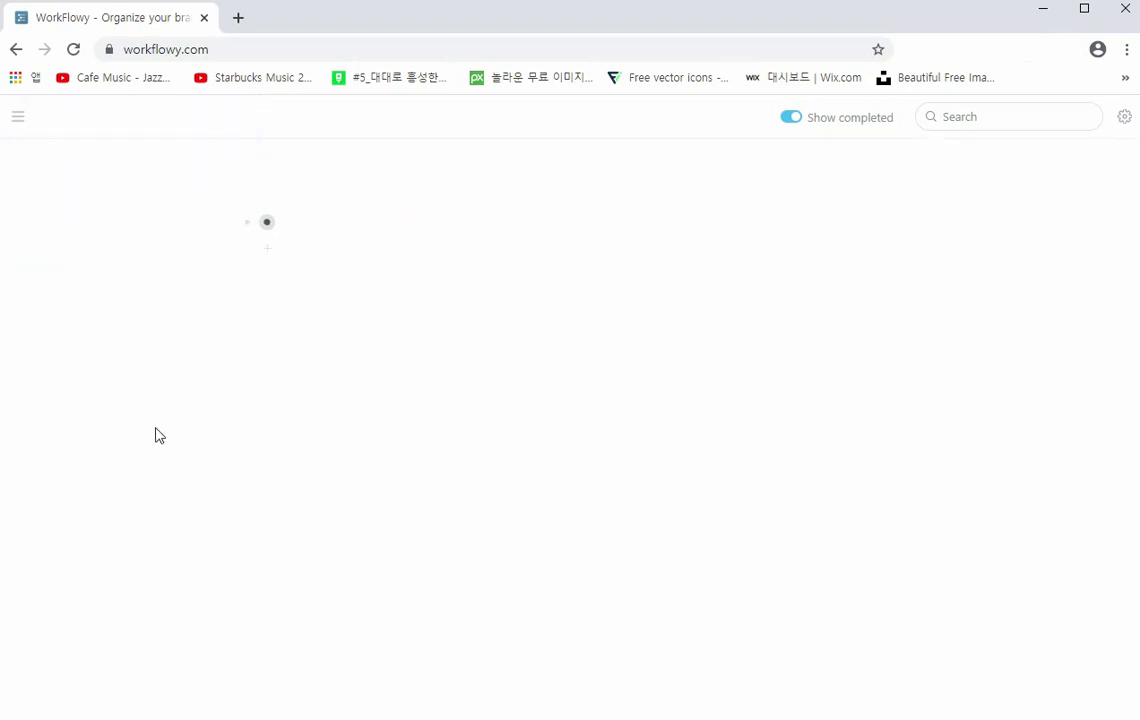
click(22, 119)
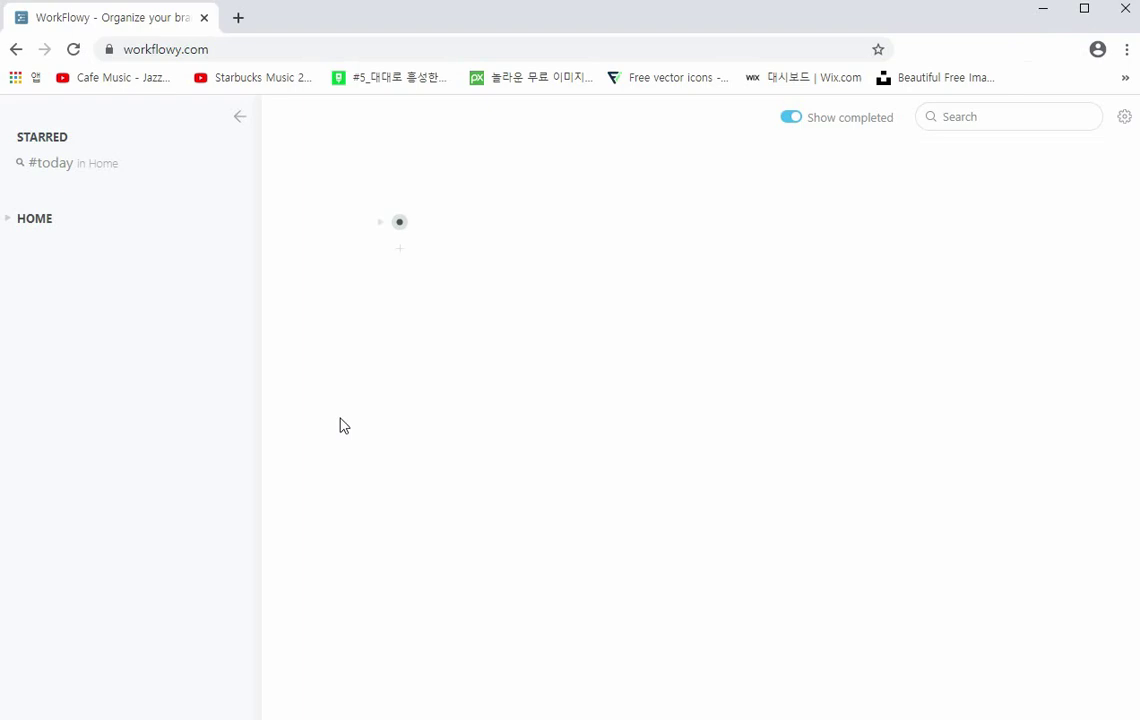
click(38, 226)
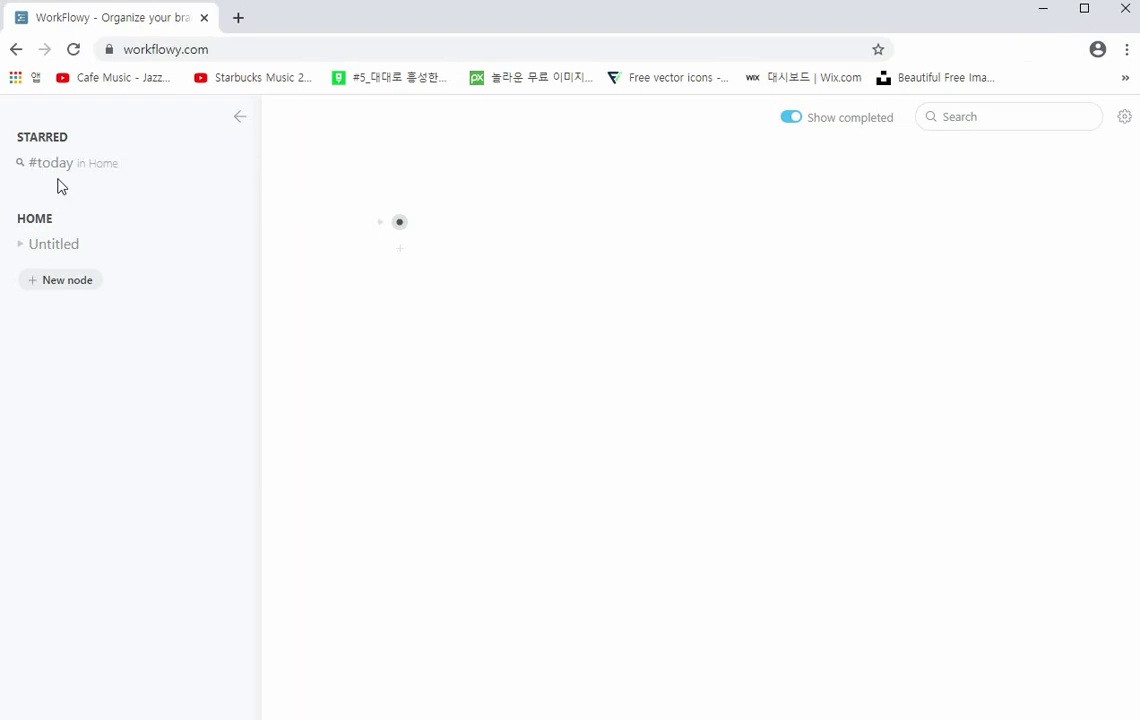
Step: Open the Untitled document and retitle it 'workflowy ot'
click(70, 247)
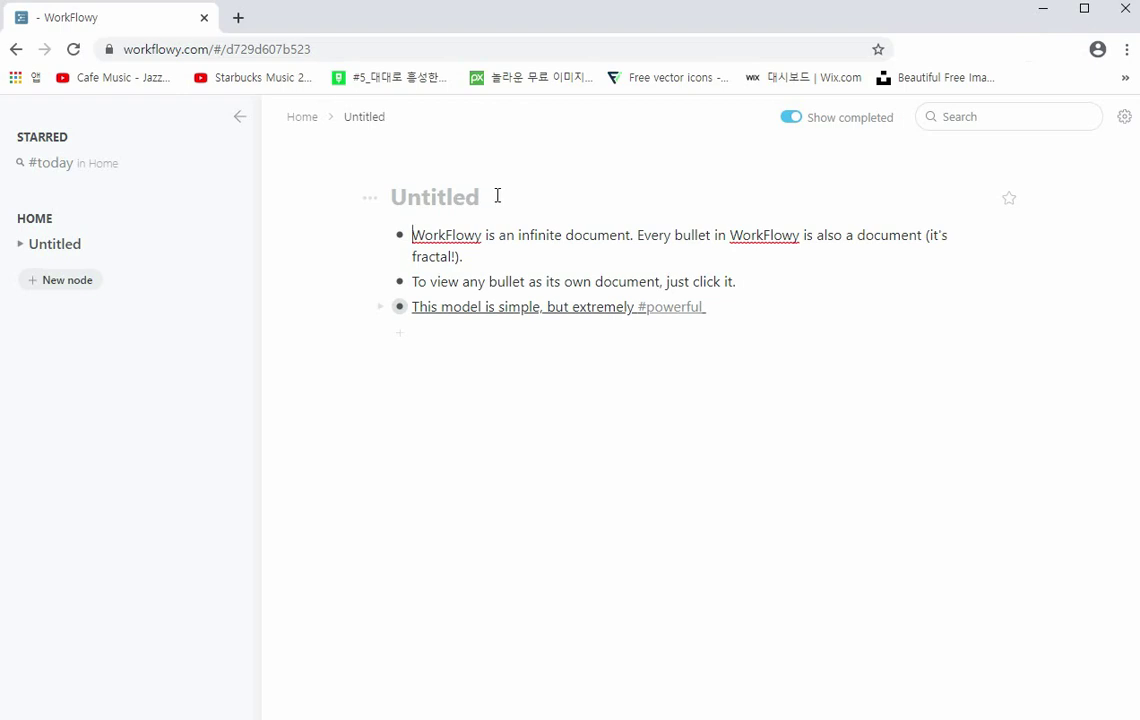
click(378, 195)
text(d)
key(BackSpace)
text(workflowy at)
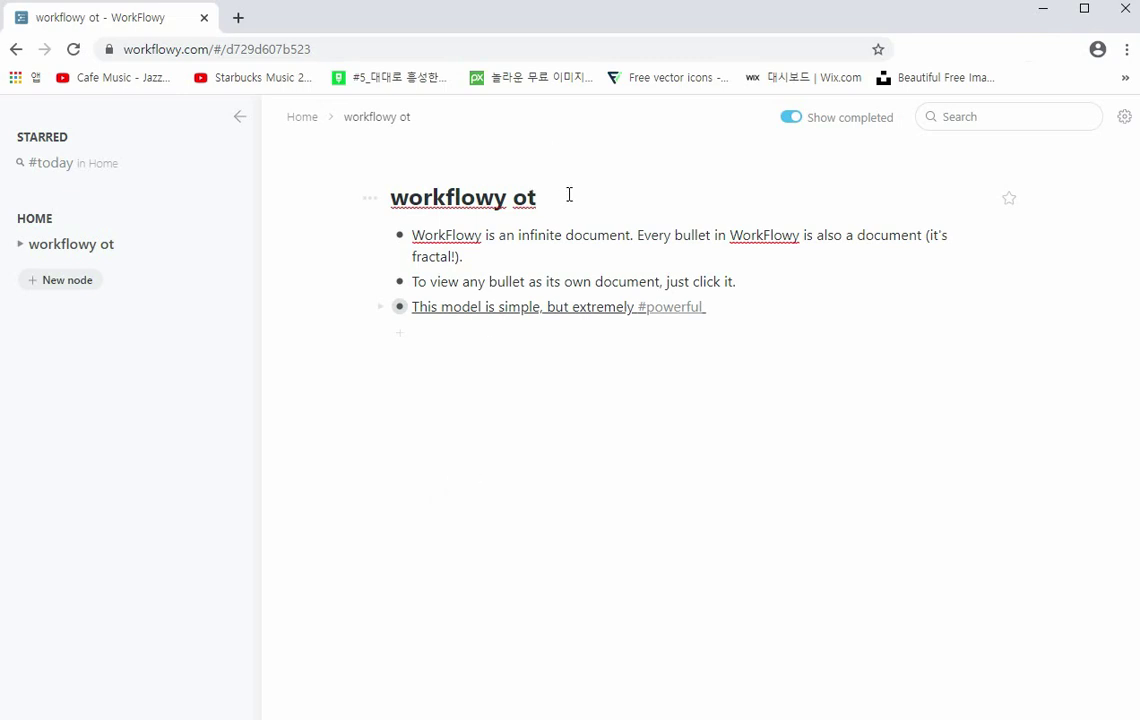
drag(569, 194, 395, 190)
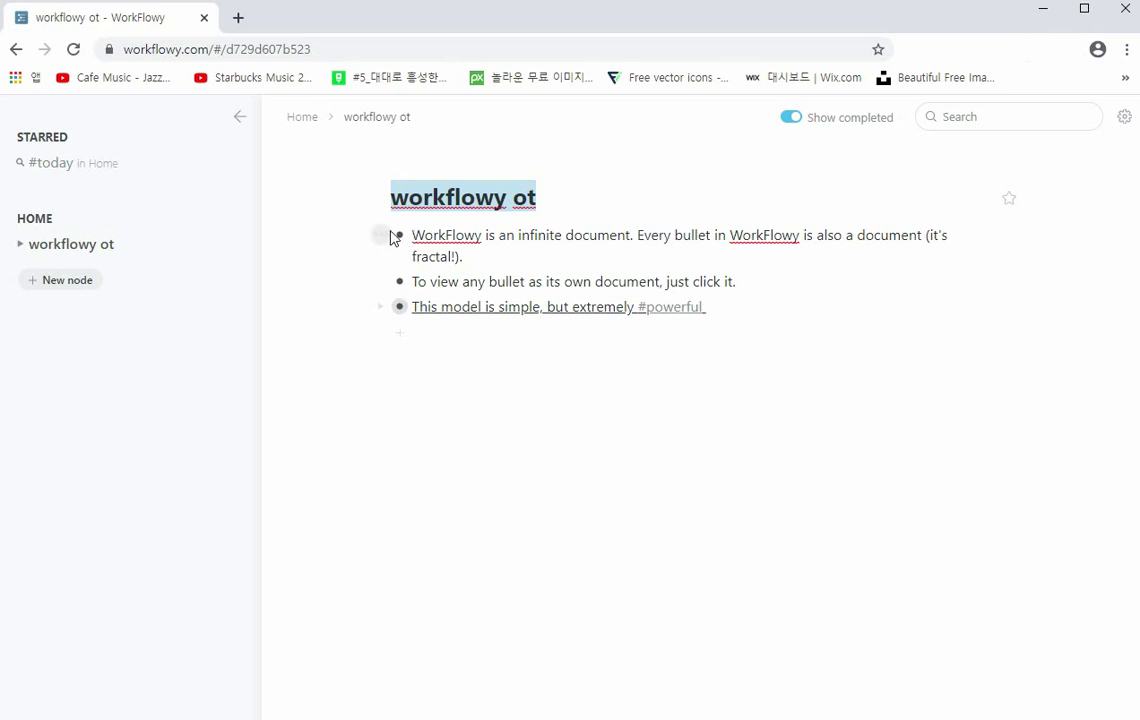
click(555, 196)
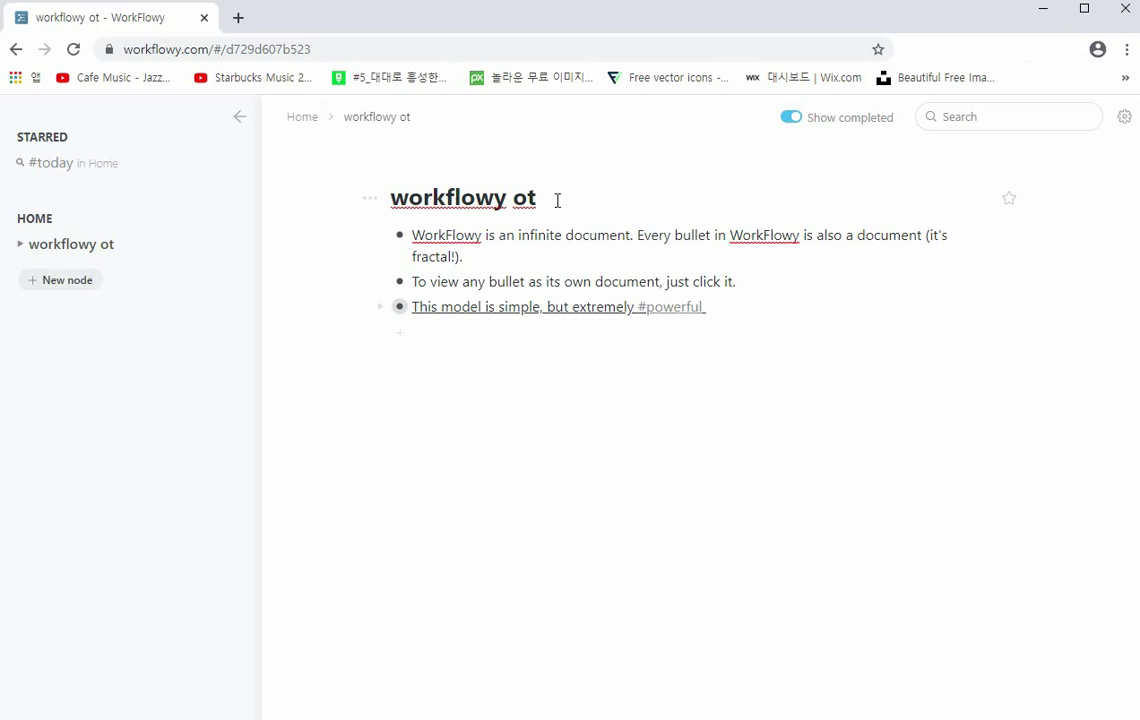
click(1124, 118)
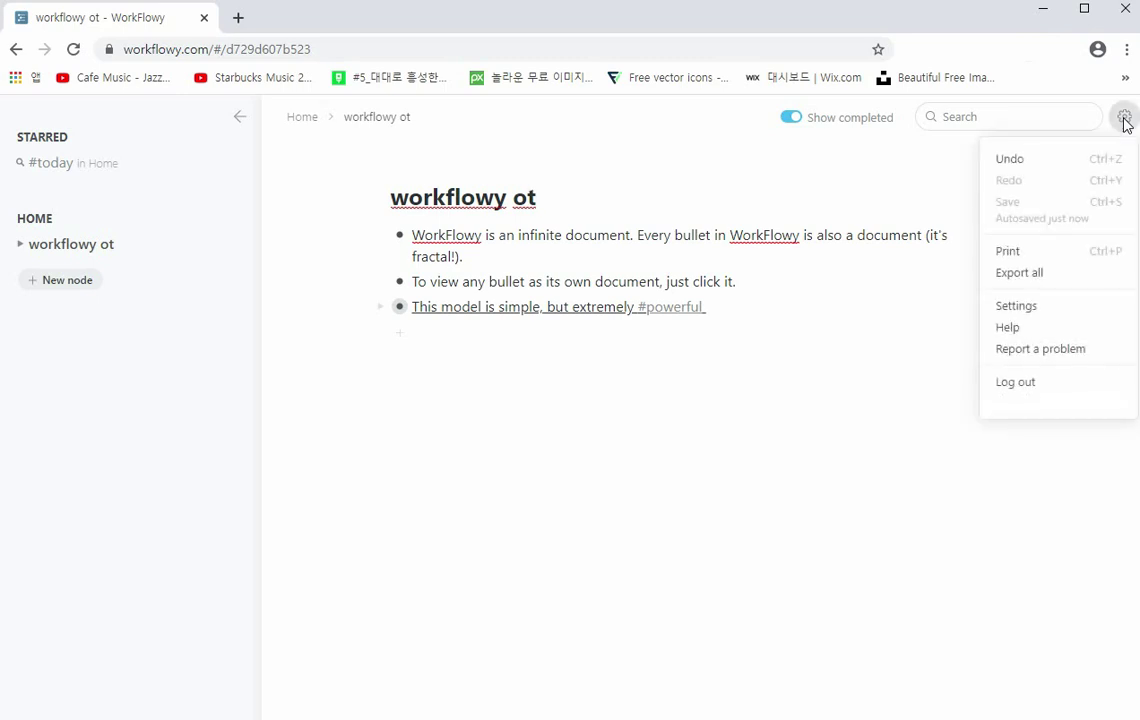
click(1025, 164)
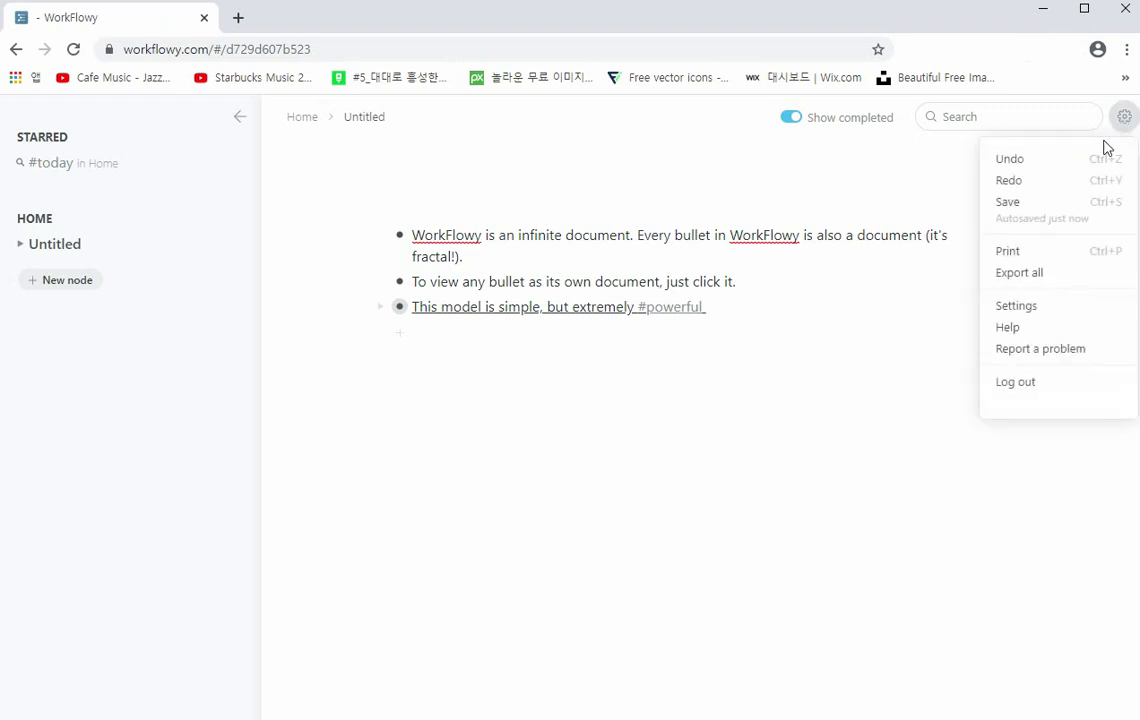
click(1010, 180)
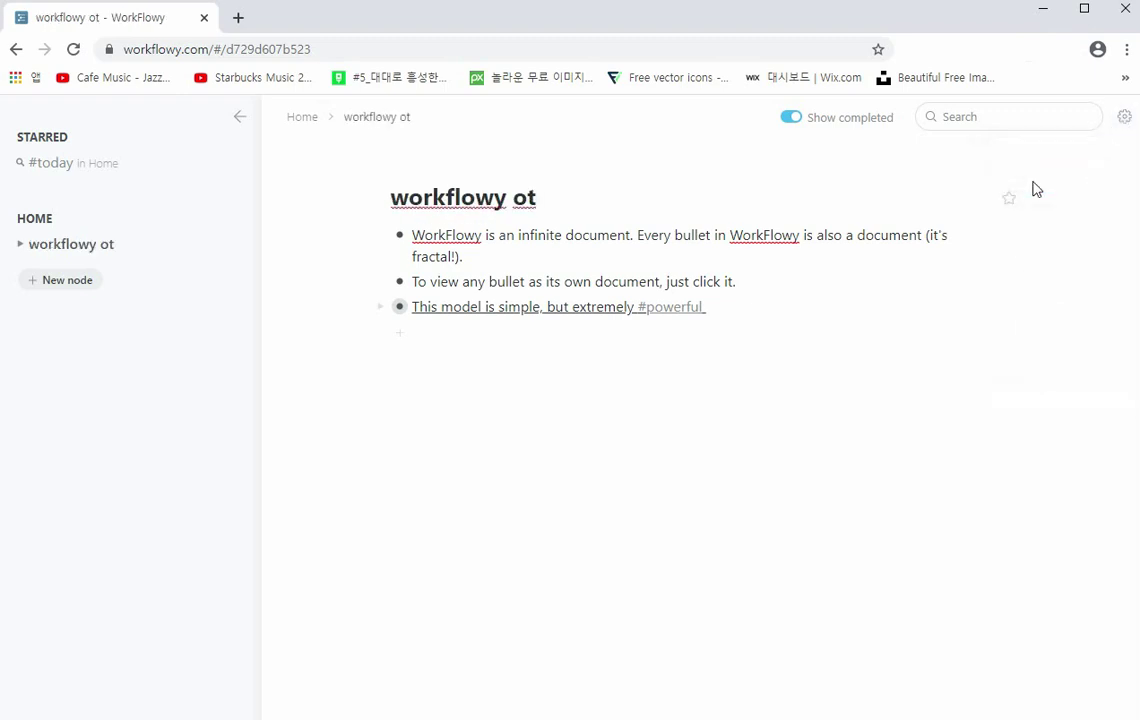
click(1124, 116)
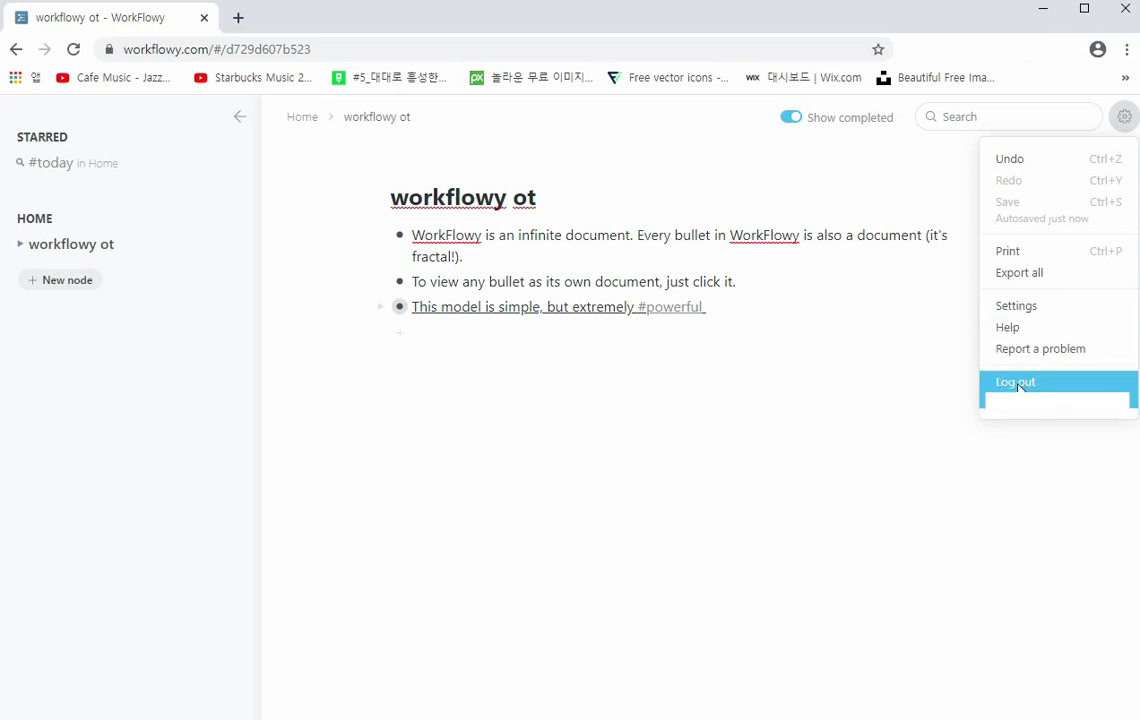
click(875, 387)
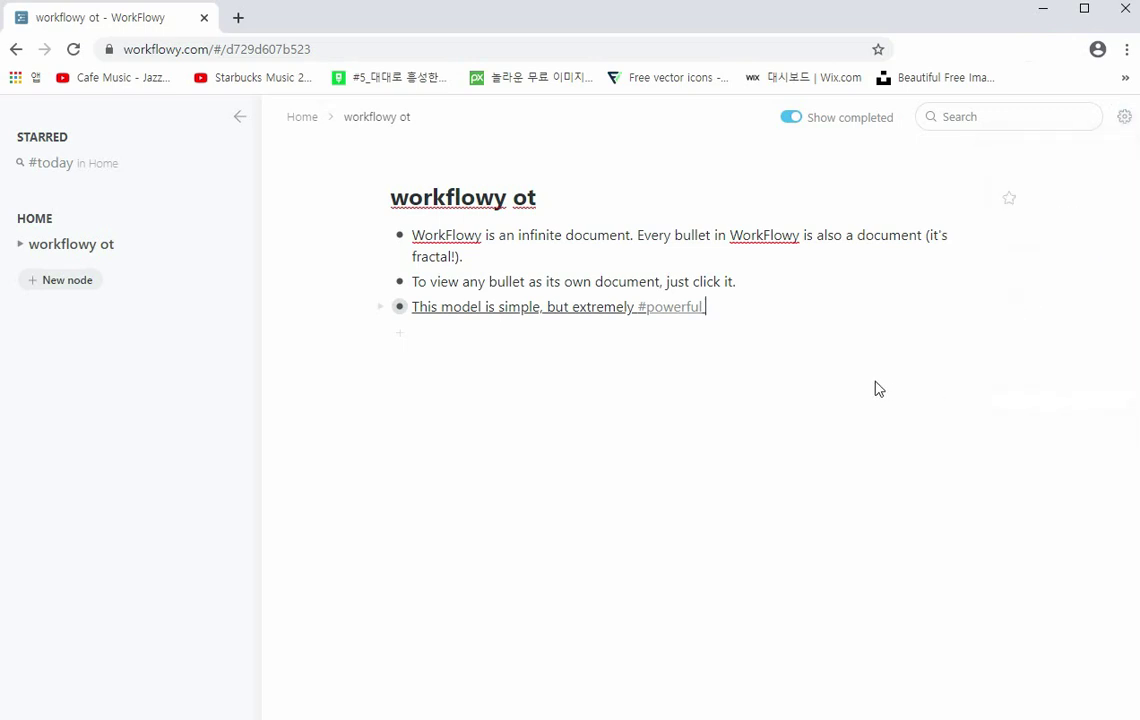
click(980, 117)
drag(722, 312, 634, 318)
click(740, 318)
drag(718, 309, 639, 315)
click(720, 326)
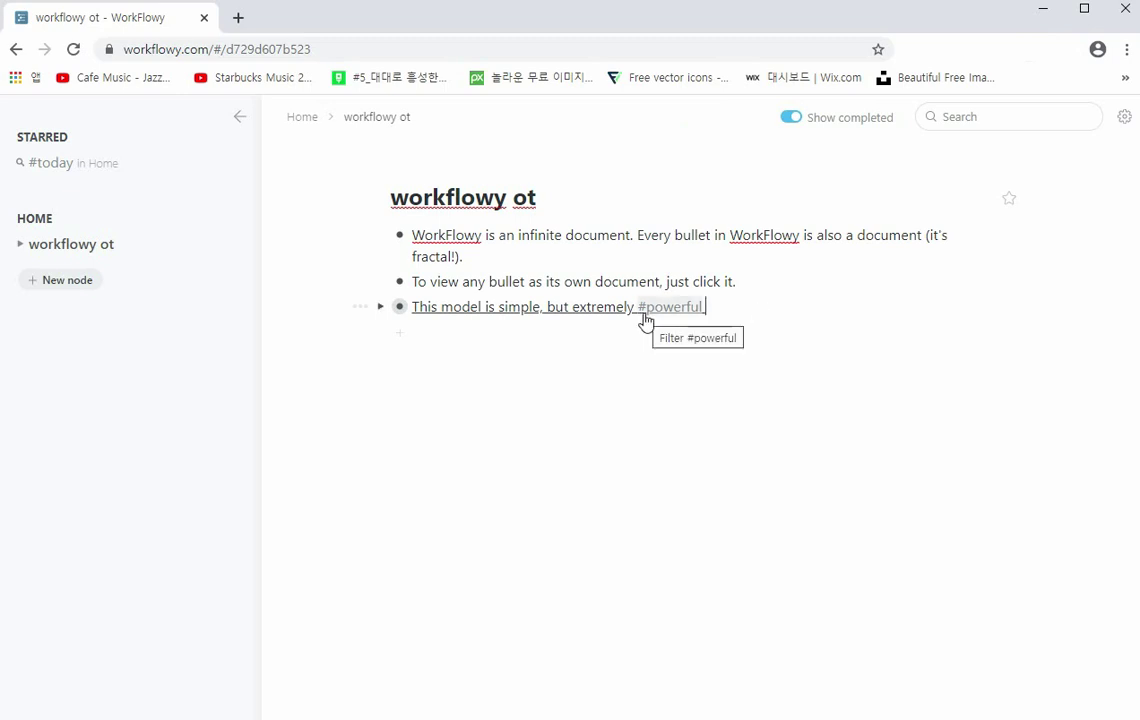
click(993, 117)
text(#)
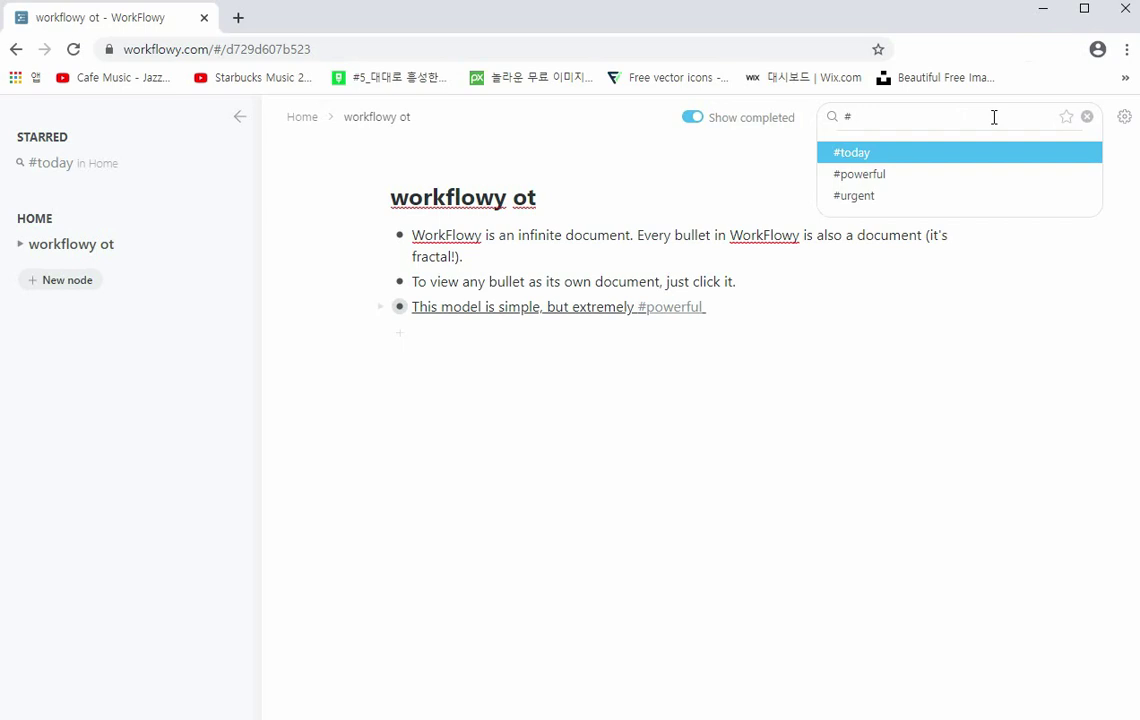
click(849, 178)
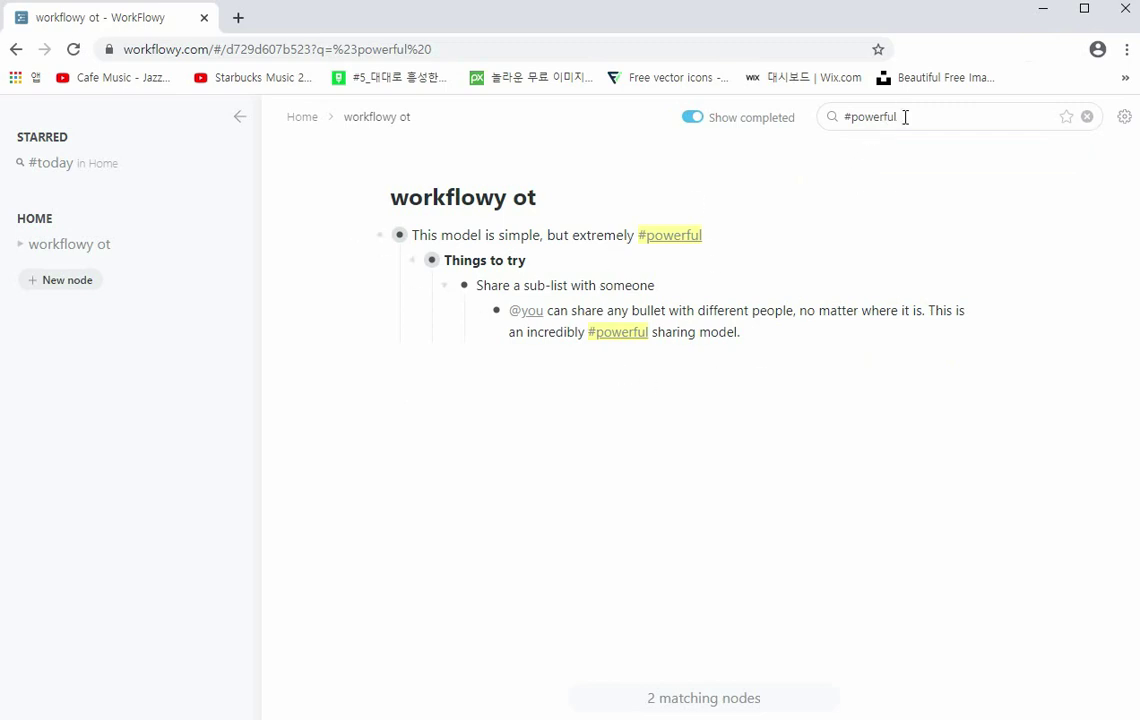
drag(905, 117, 797, 120)
key(BackSpace)
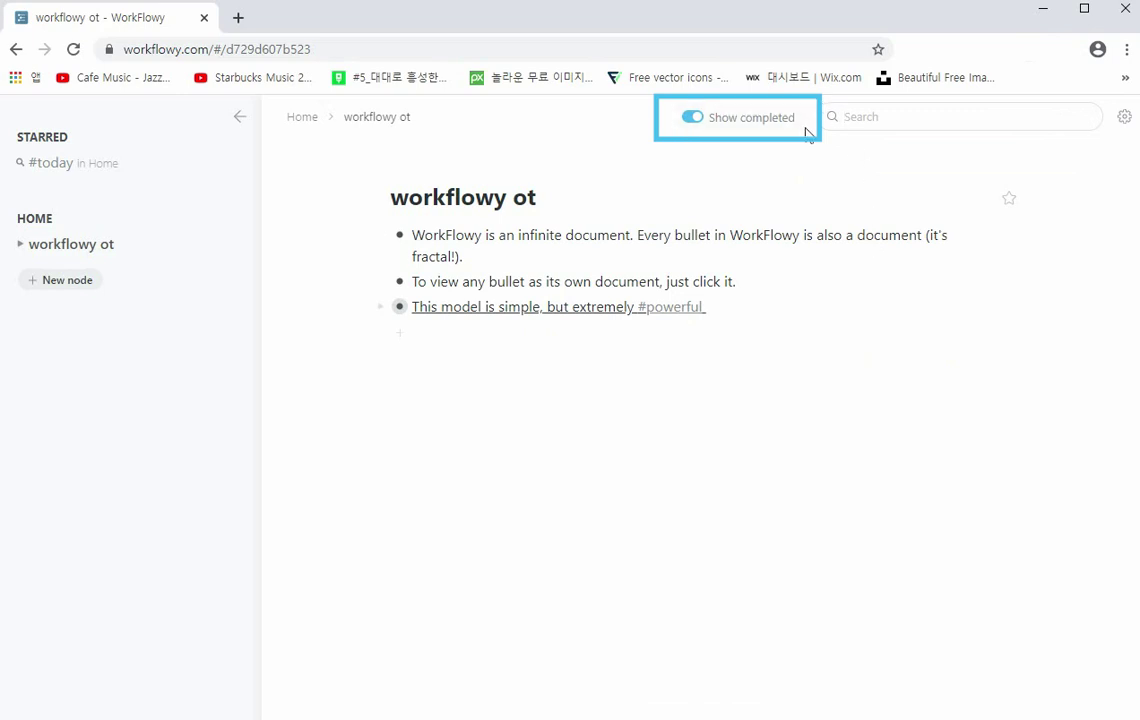
Step: Complete the '#powerful' bullet with Ctrl+Enter, checking it by toggling Show completed off and on
mouse_move(753, 308)
mouse_down()
mouse_move(397, 300)
mouse_move(735, 308)
mouse_up()
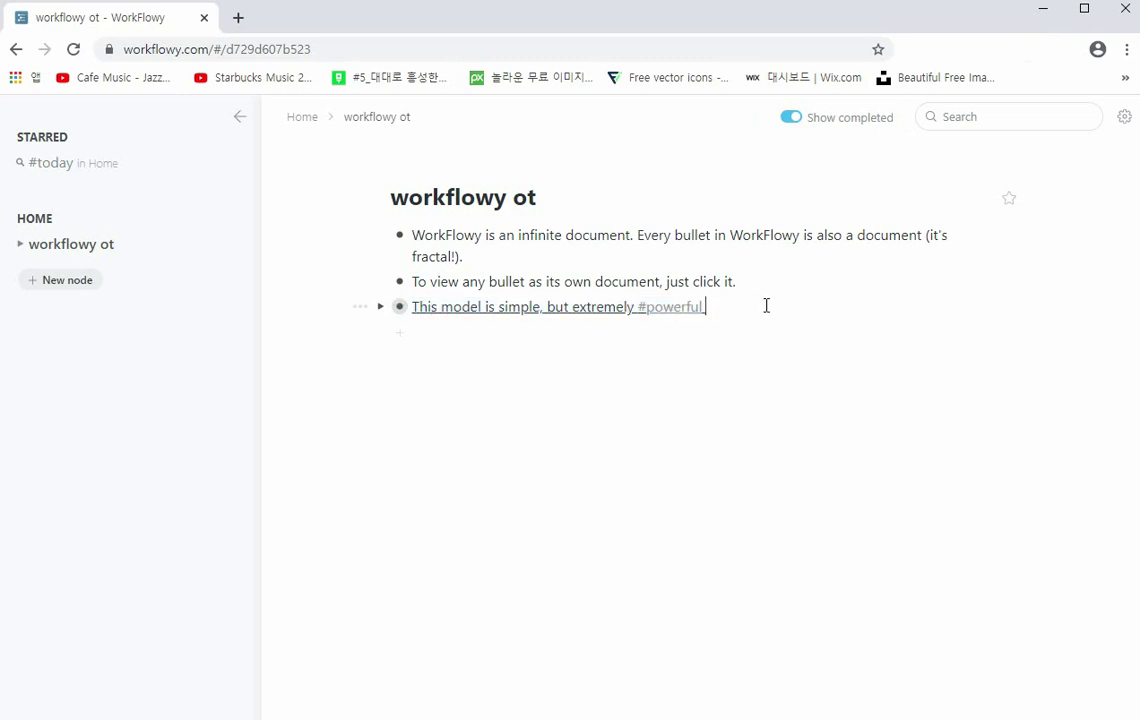
key(ctrl+Return)
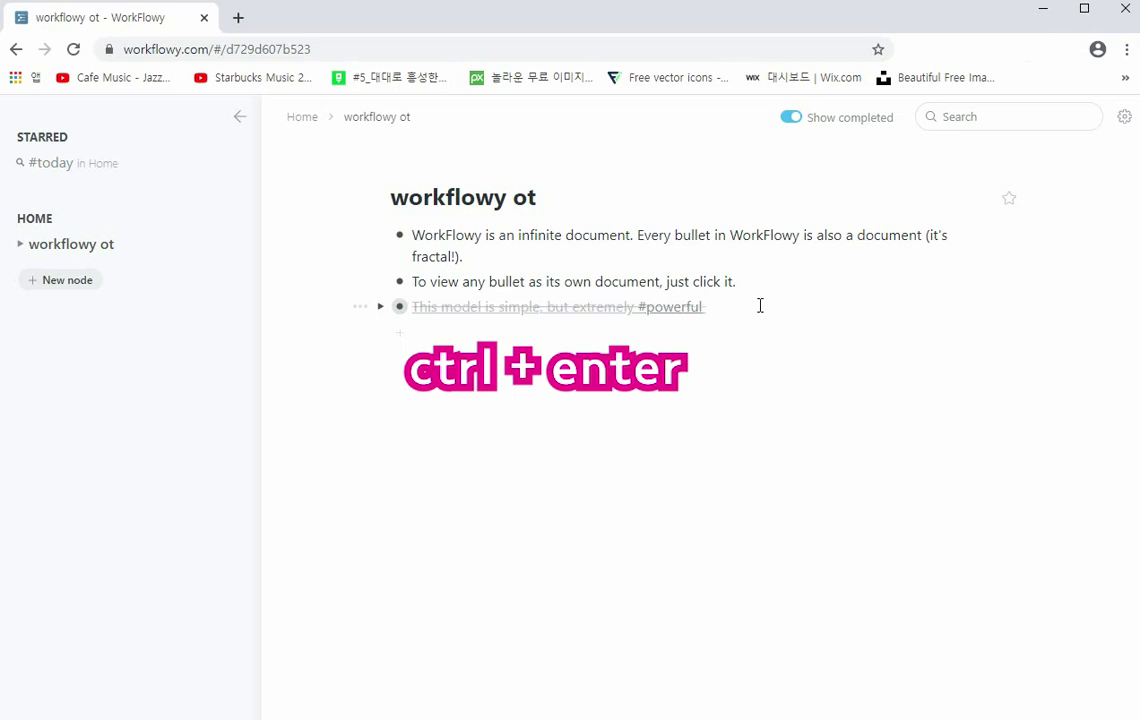
drag(707, 306, 746, 298)
key(ctrl+Return)
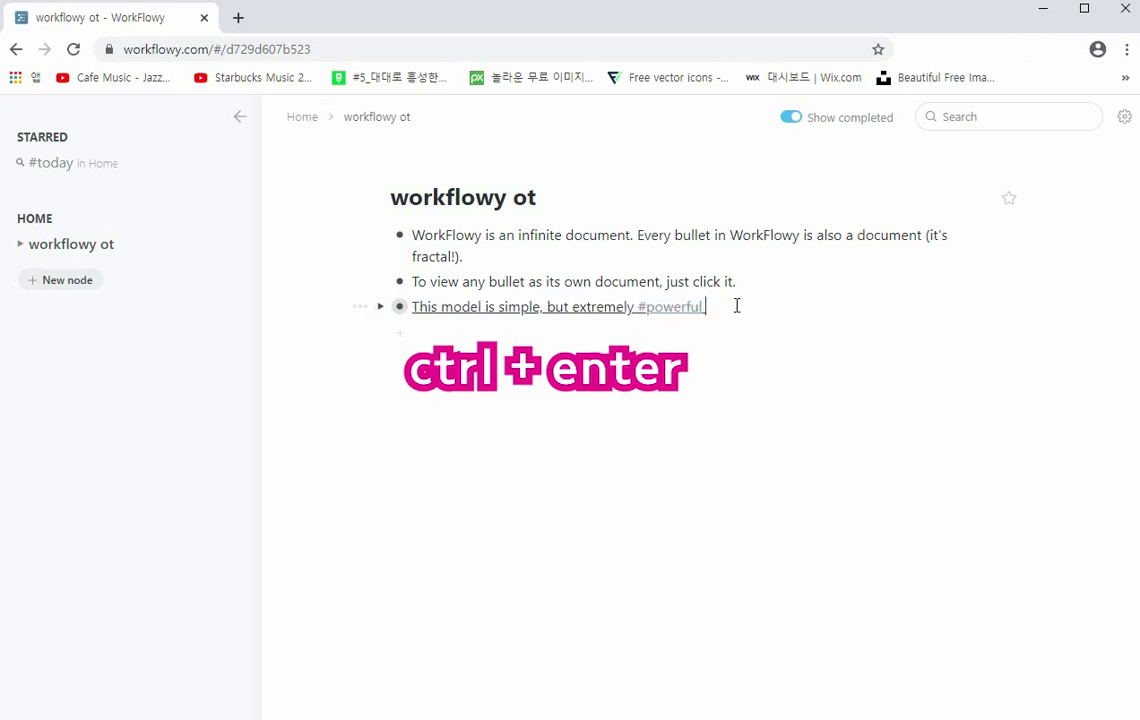
key(ctrl+Return)
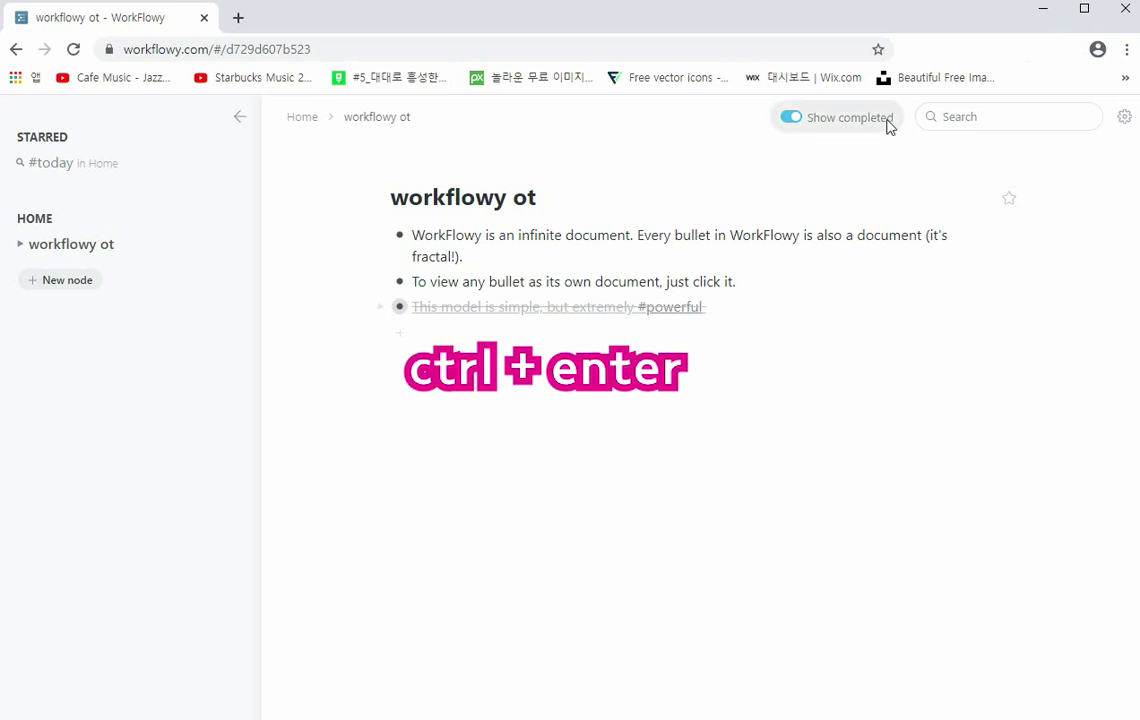
mouse_move(725, 312)
mouse_down()
mouse_move(374, 318)
mouse_move(725, 297)
mouse_up()
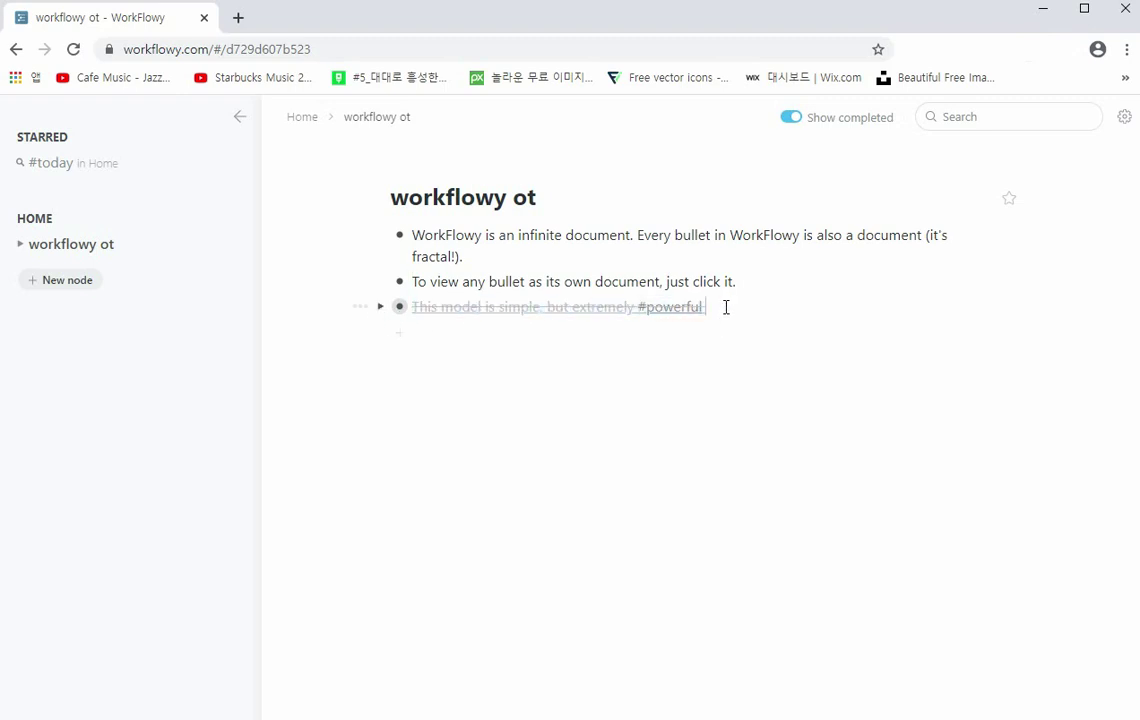
click(791, 118)
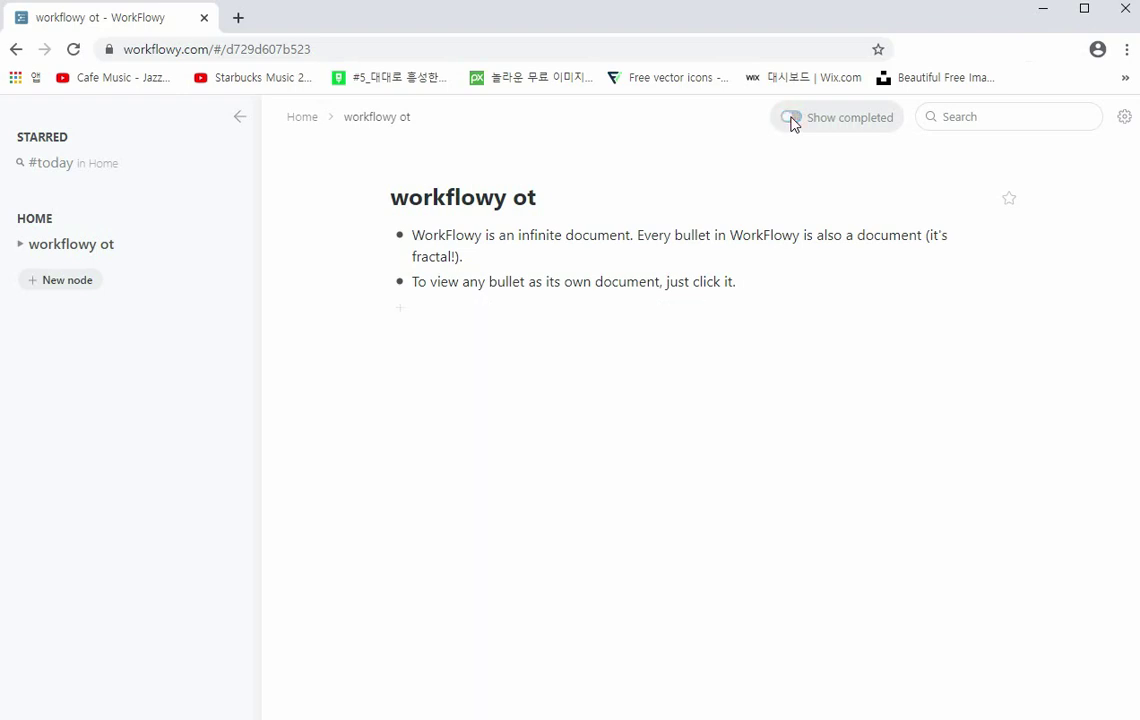
click(791, 118)
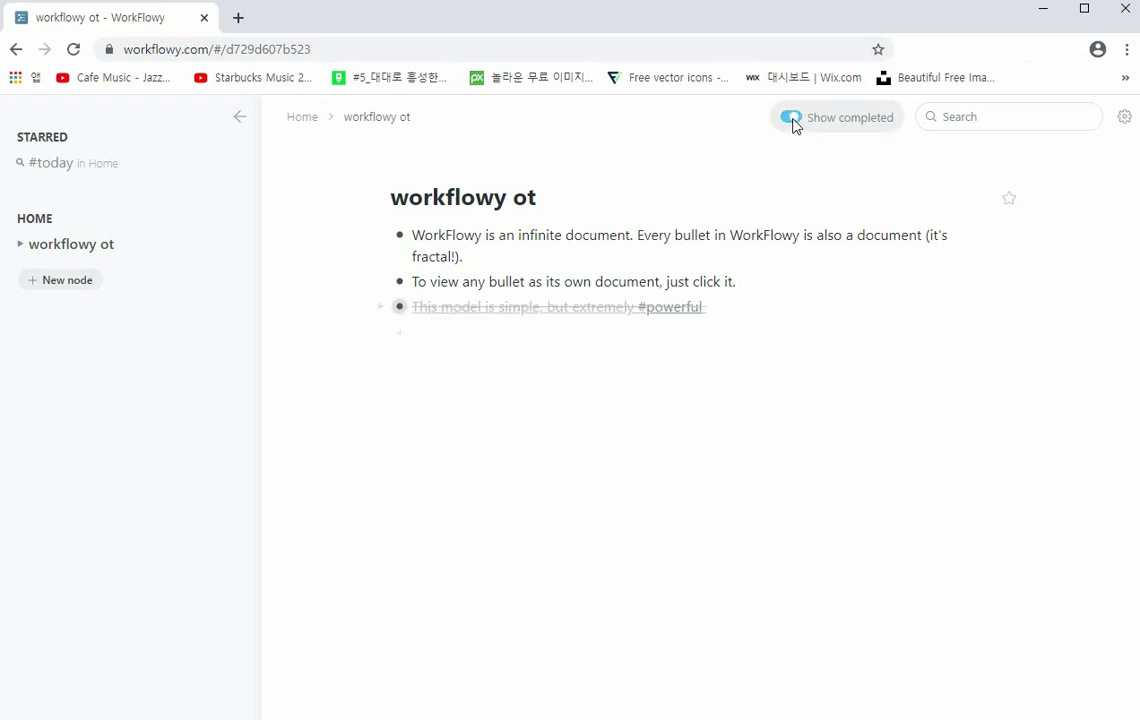
click(741, 311)
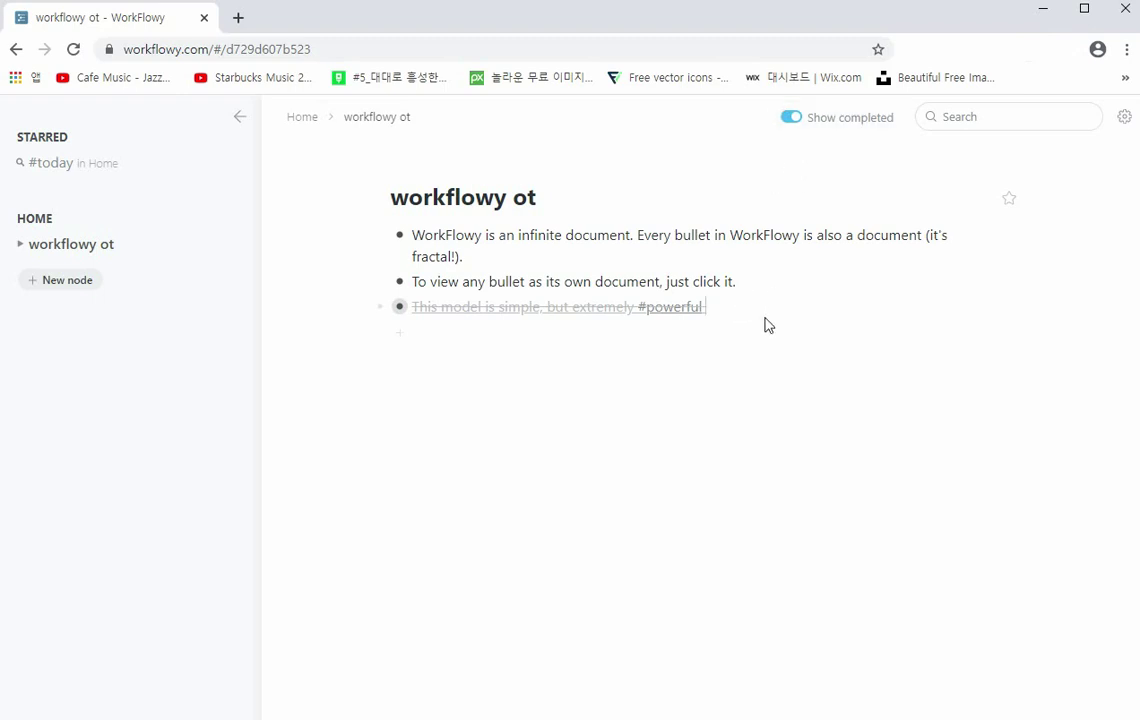
Step: Add a 'To Do list' bullet with nested tasks 양치하기, 밥먹기, 친구만나기 and 공부하기
key(Return)
text(To Do list)
key(Return)
key(Tab)
text(양치하기)
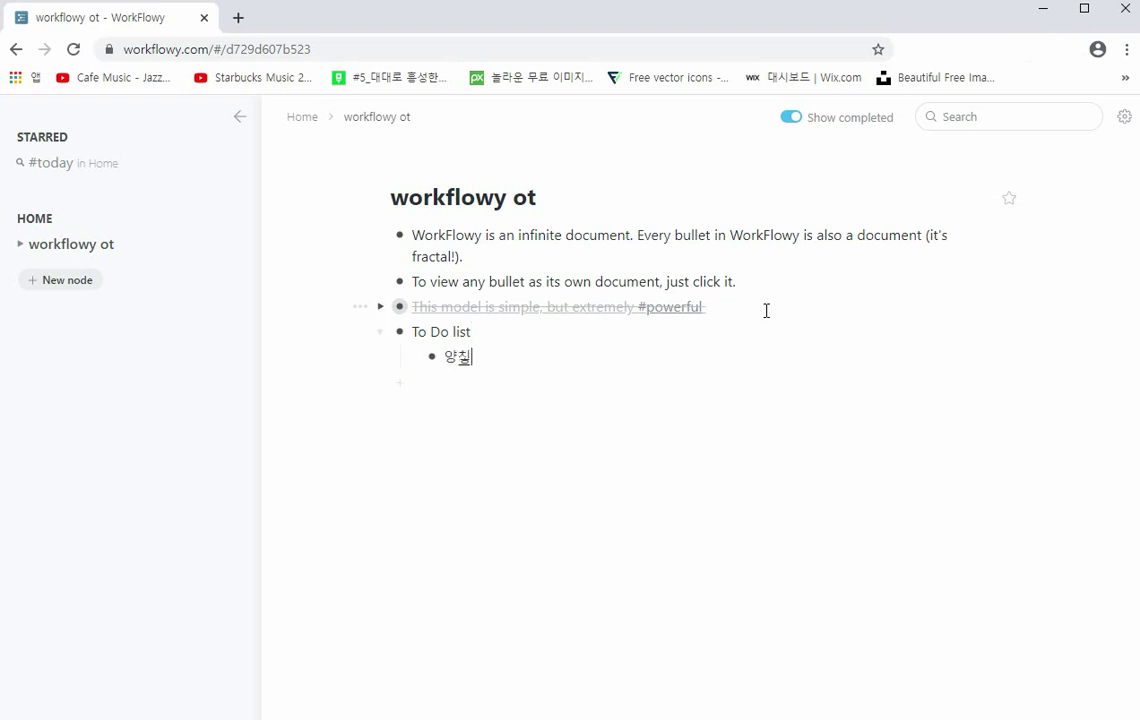
key(Return)
text(밥먹기)
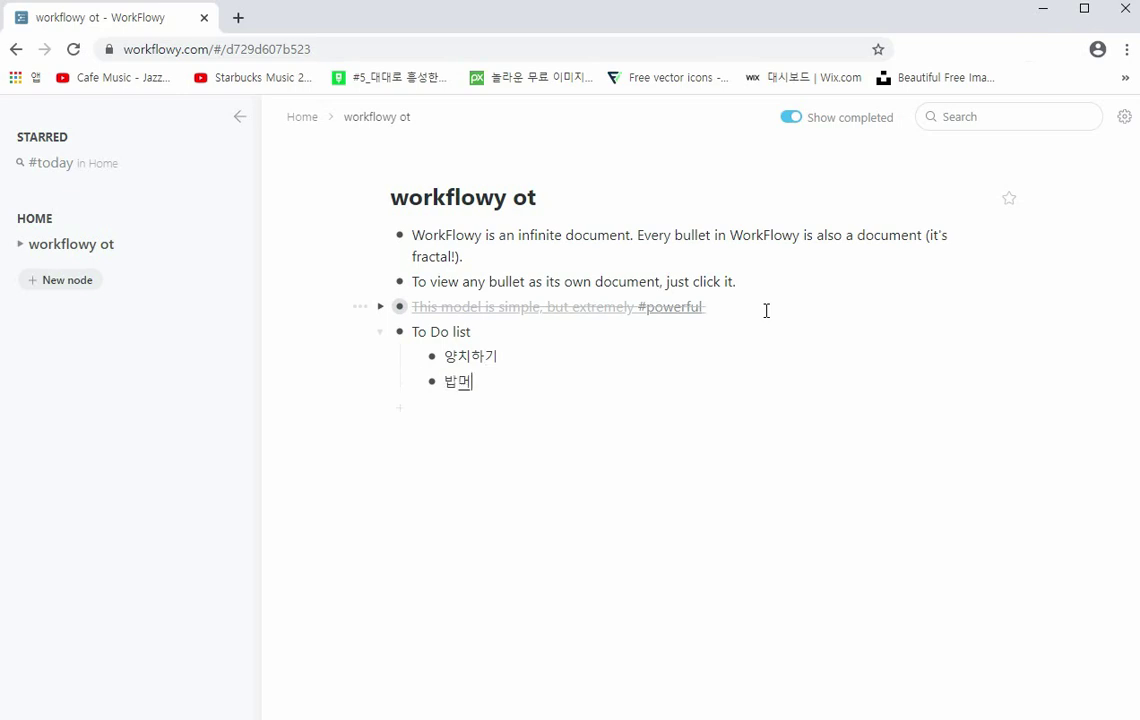
key(Return)
text(친구만나기)
key(Return)
text(공부하기)
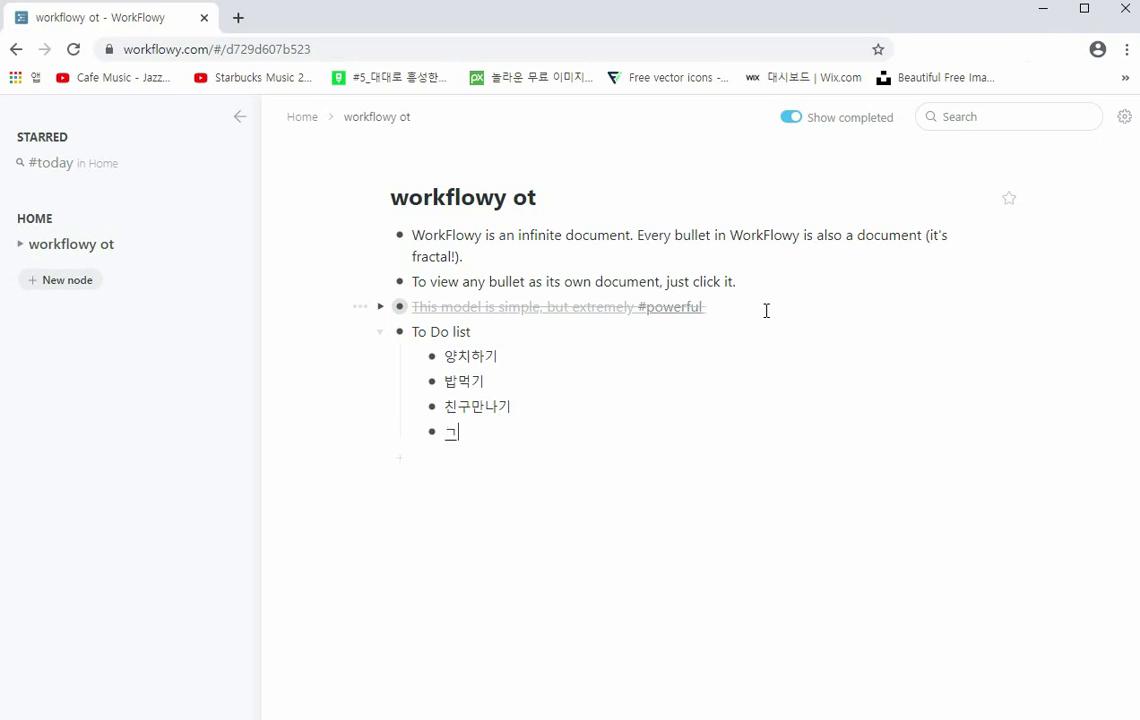
key(Return)
key(BackSpace)
Step: Mark 친구만나기 and 양치하기 complete, hide completed items, and select the To Do list block
key(ctrl+Return)
click(520, 356)
key(ctrl+Return)
click(520, 356)
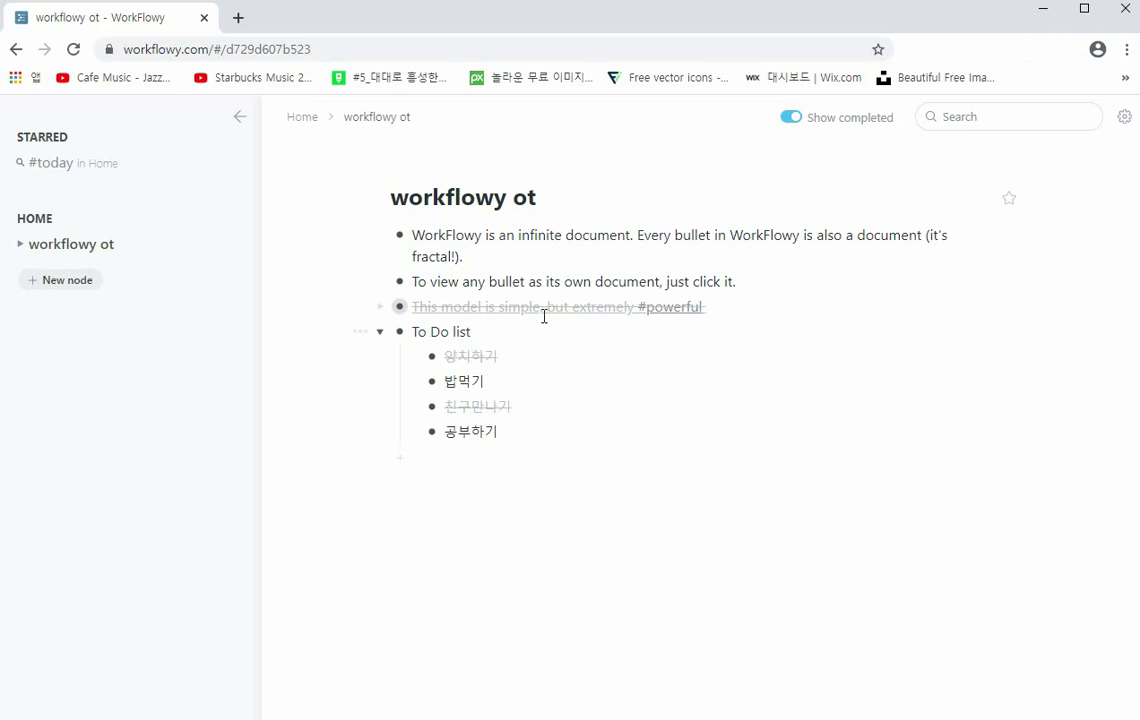
click(792, 118)
click(522, 357)
mouse_move(522, 357)
mouse_down()
mouse_move(428, 323)
mouse_move(529, 356)
mouse_up()
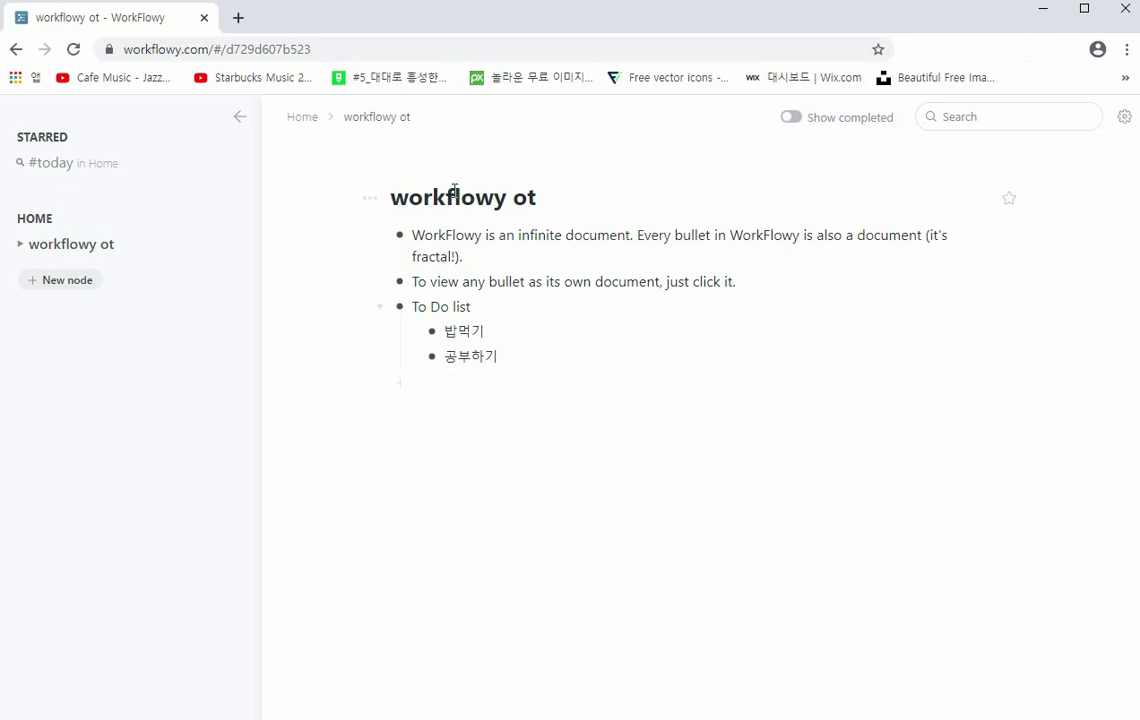
drag(511, 361, 540, 399)
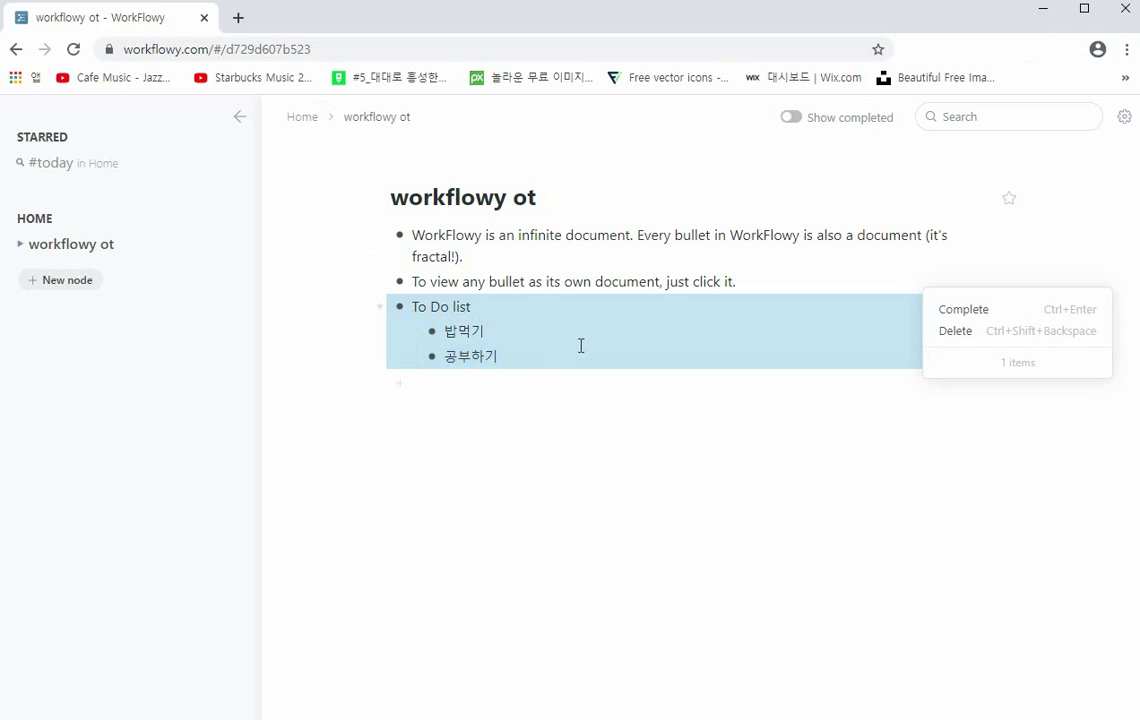
Step: Delete and restore the To Do list, then mark it complete and toggle Show completed on and off
click(969, 339)
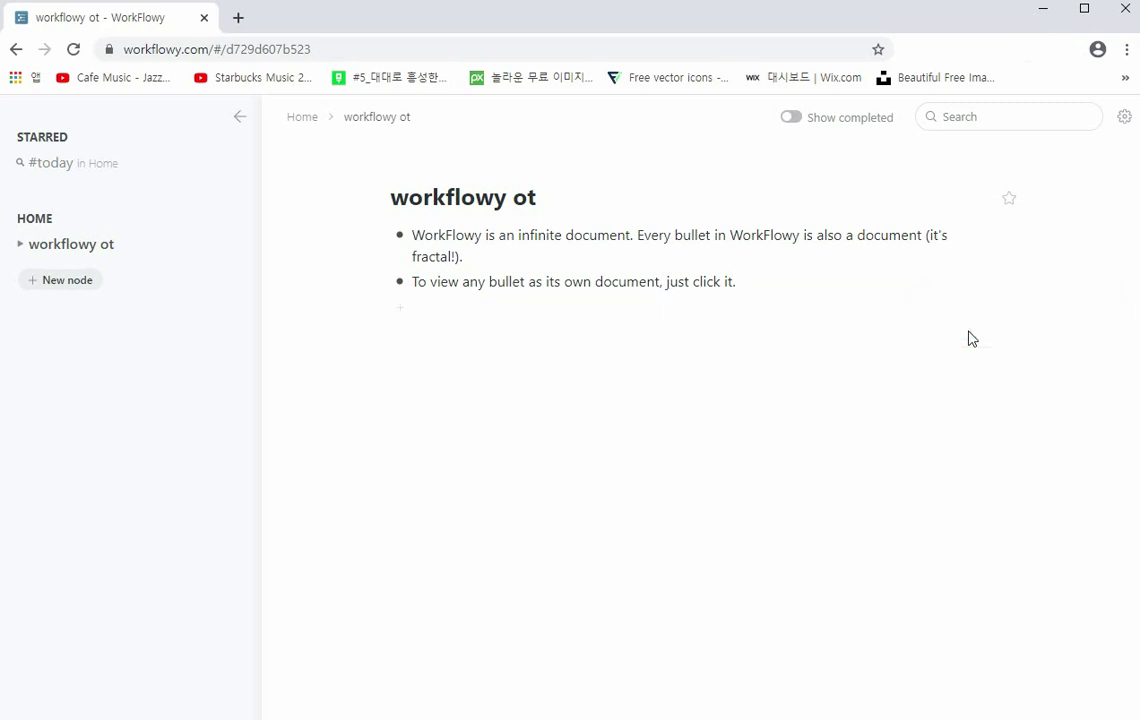
key(ctrl+z)
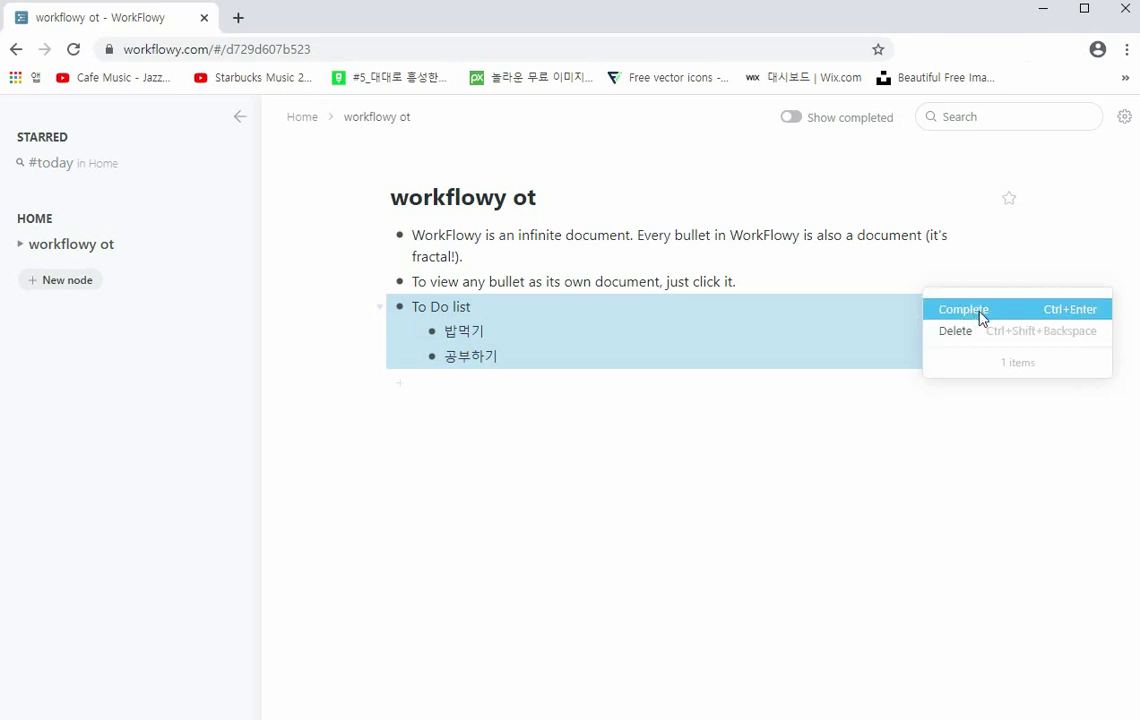
click(966, 310)
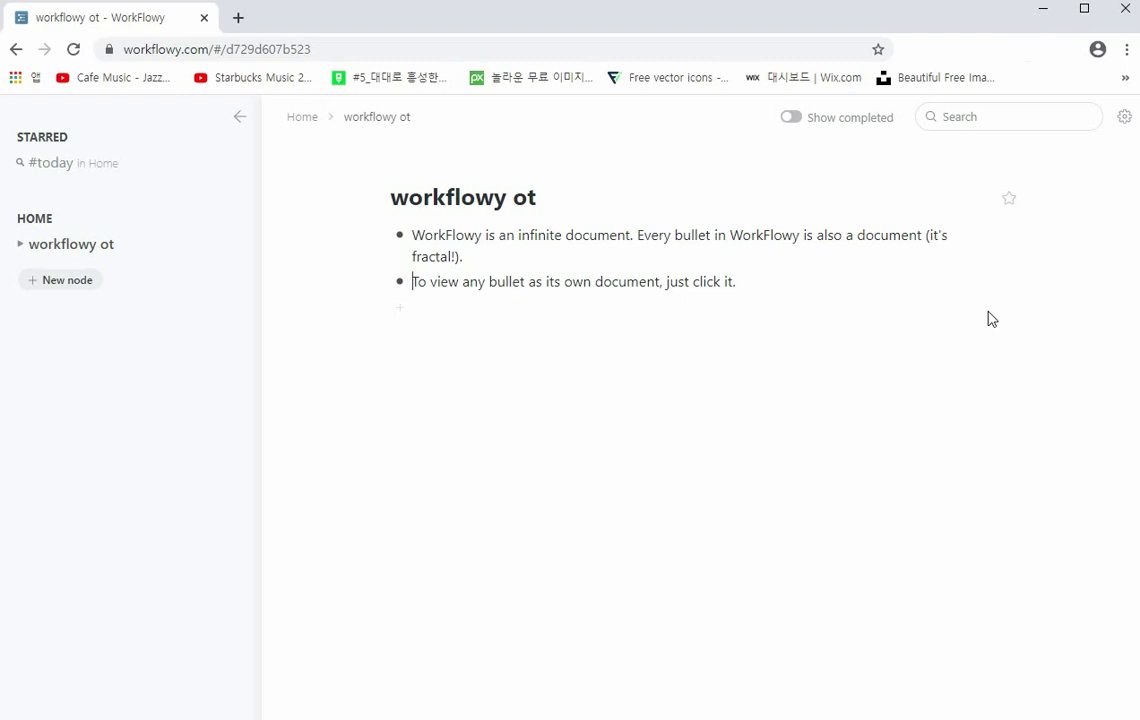
click(789, 118)
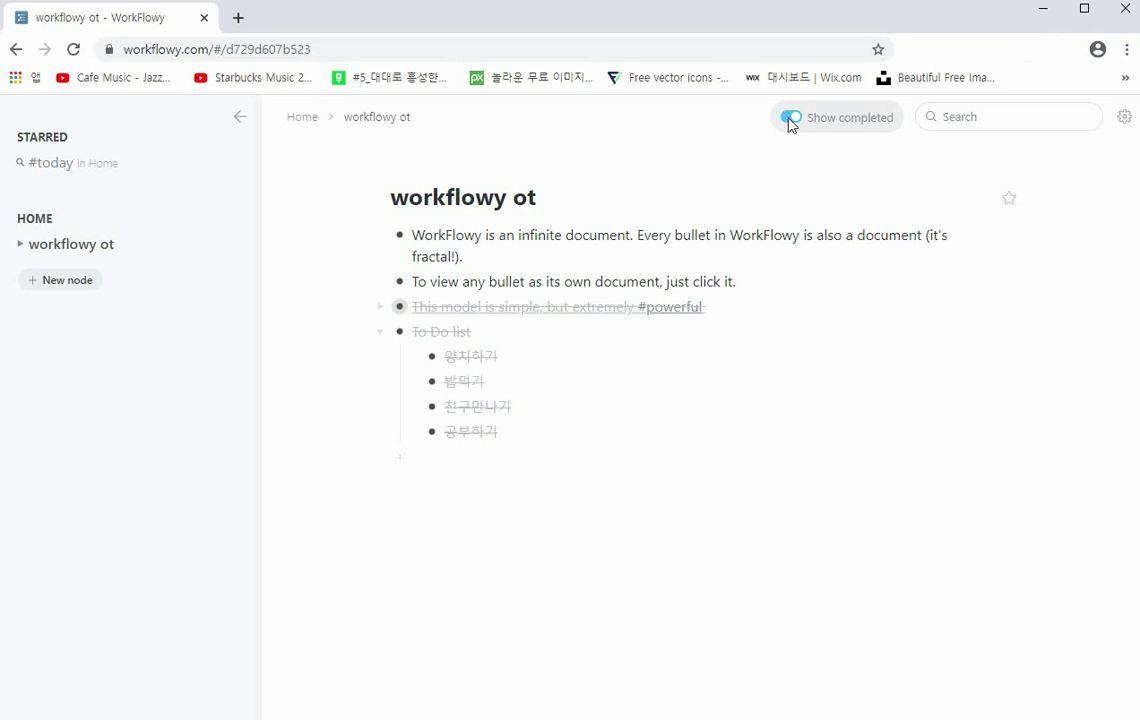
click(789, 119)
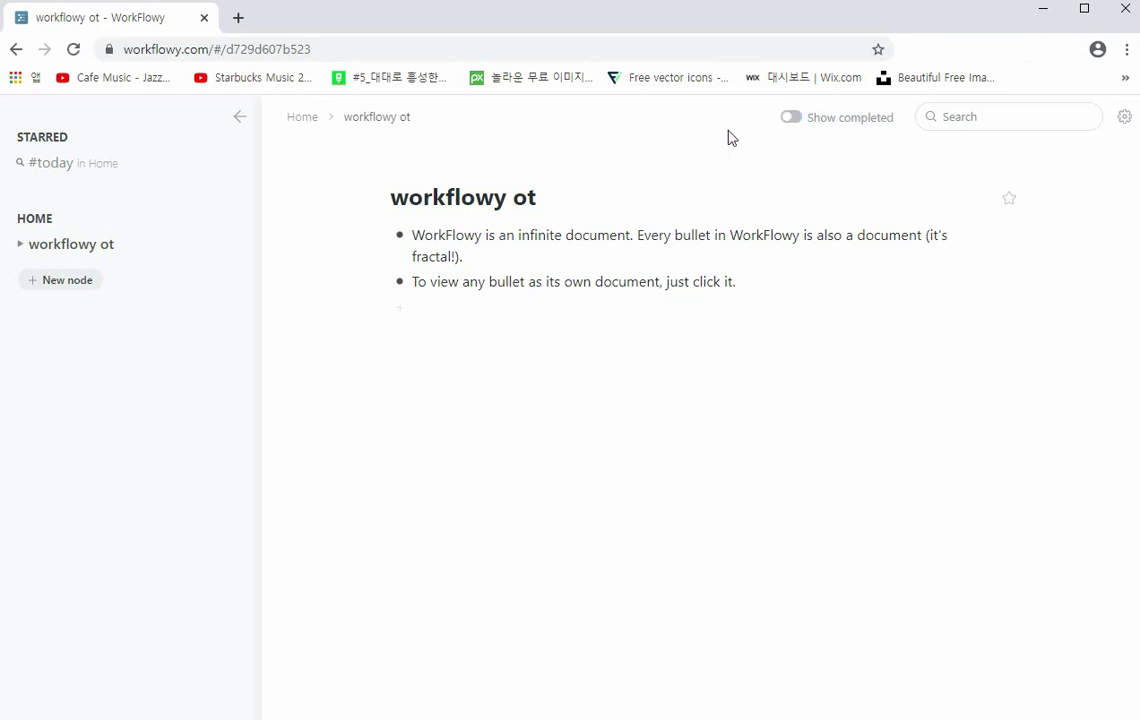
click(20, 244)
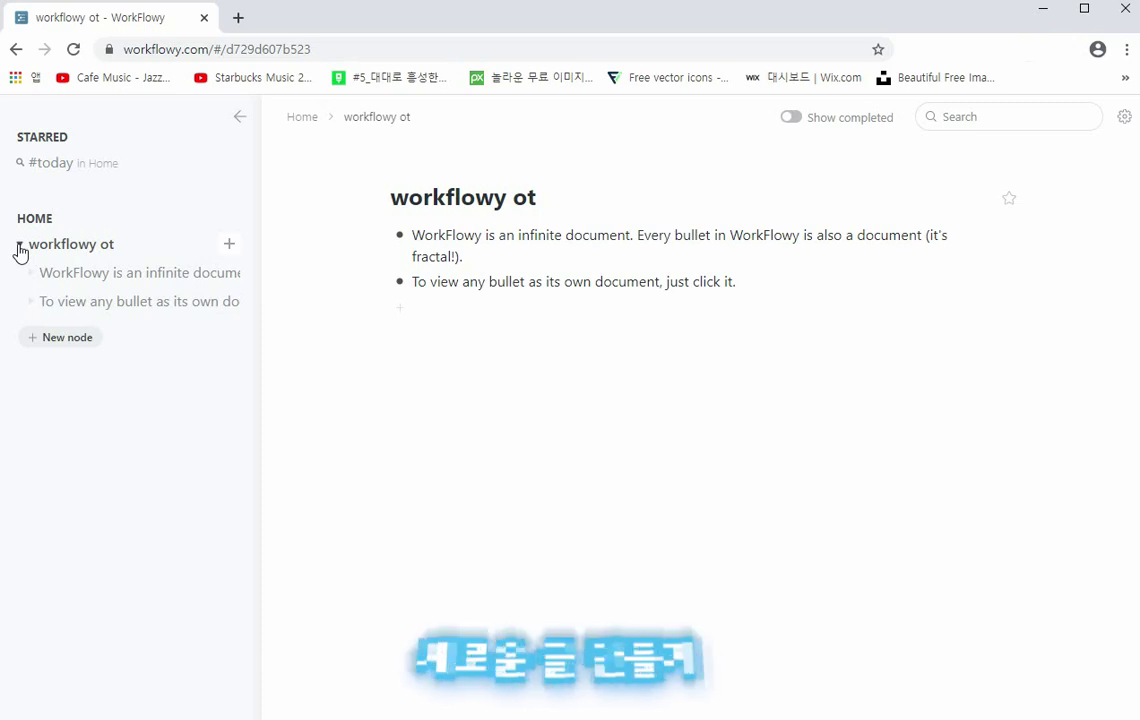
click(19, 245)
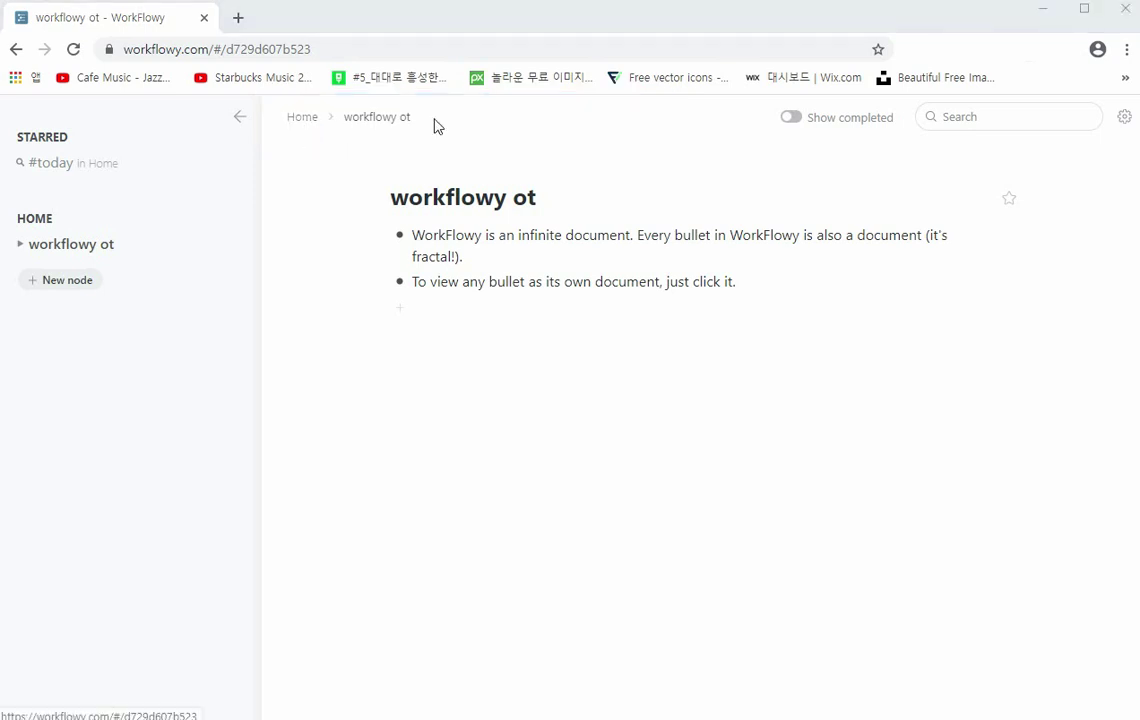
Step: Switch between Home and workflowy ot, adding an empty top-level item that appears as Untitled
click(301, 122)
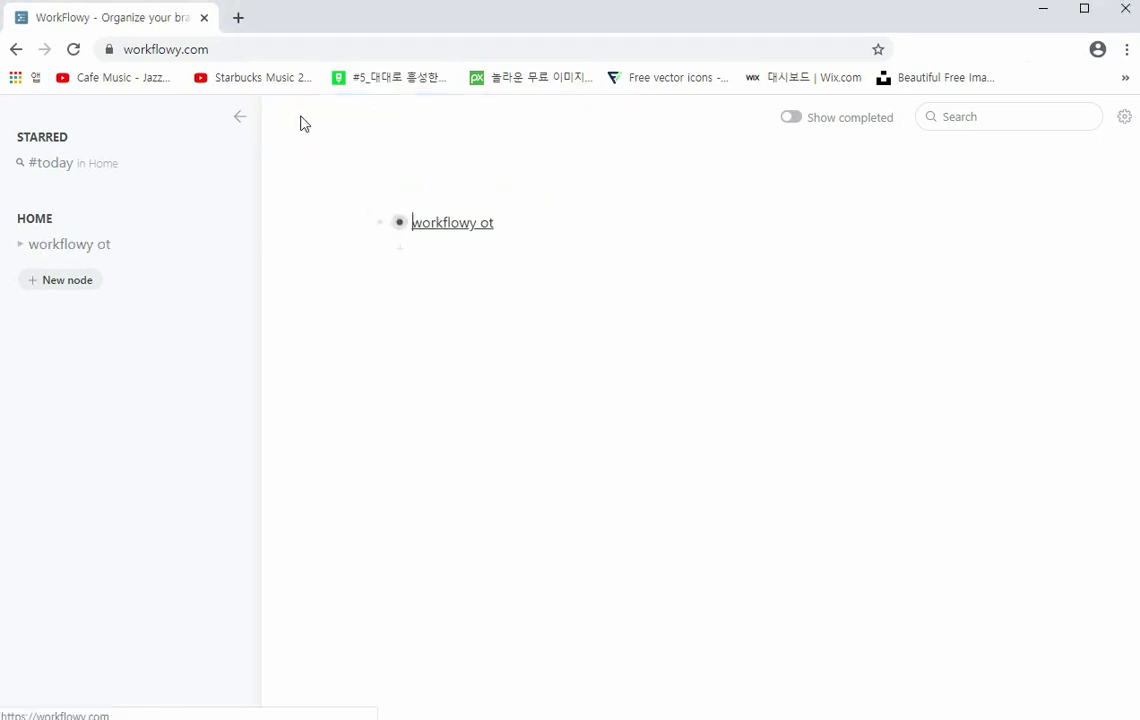
click(400, 224)
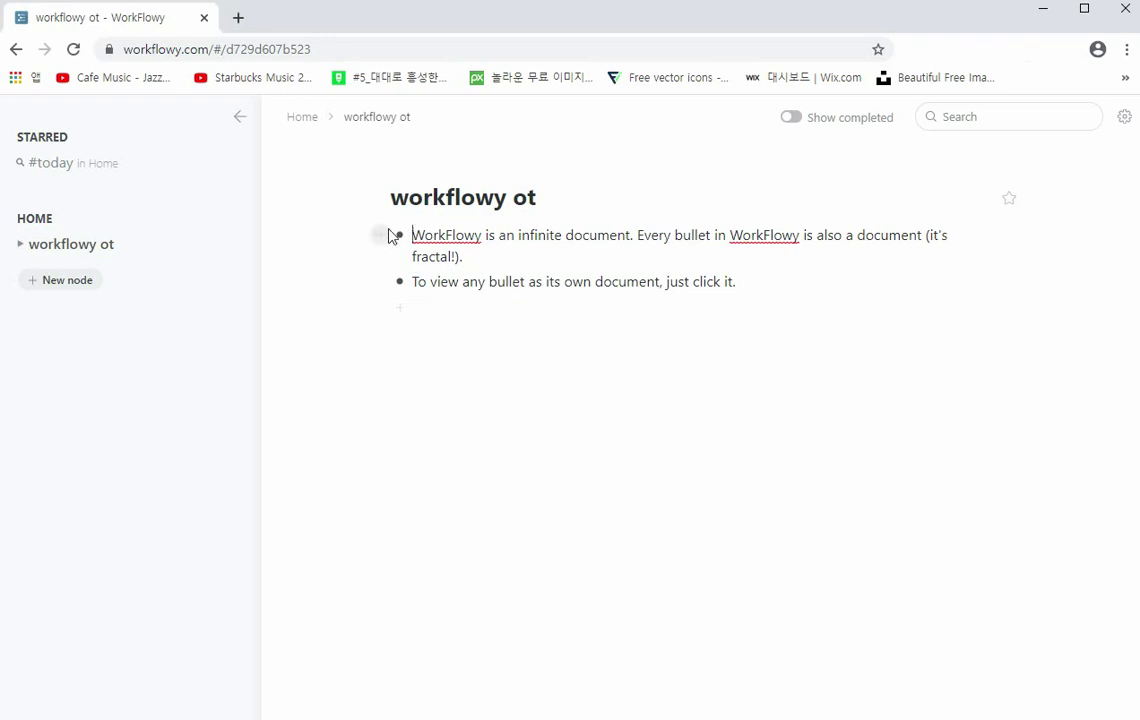
click(303, 122)
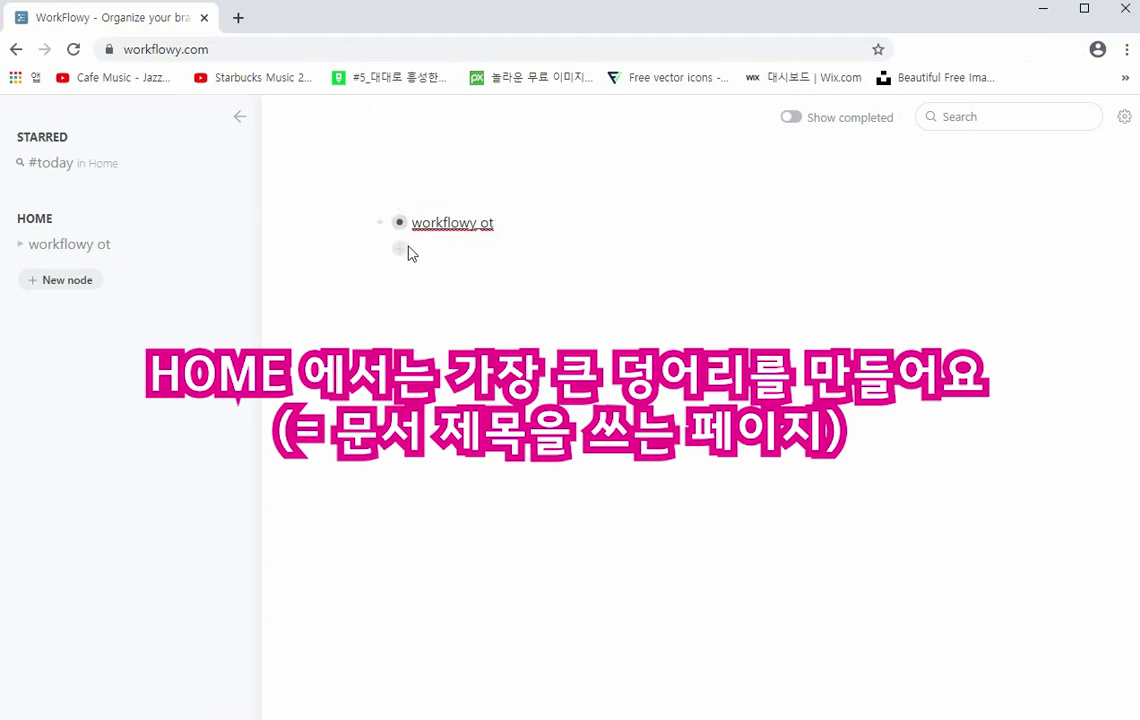
click(519, 226)
key(Return)
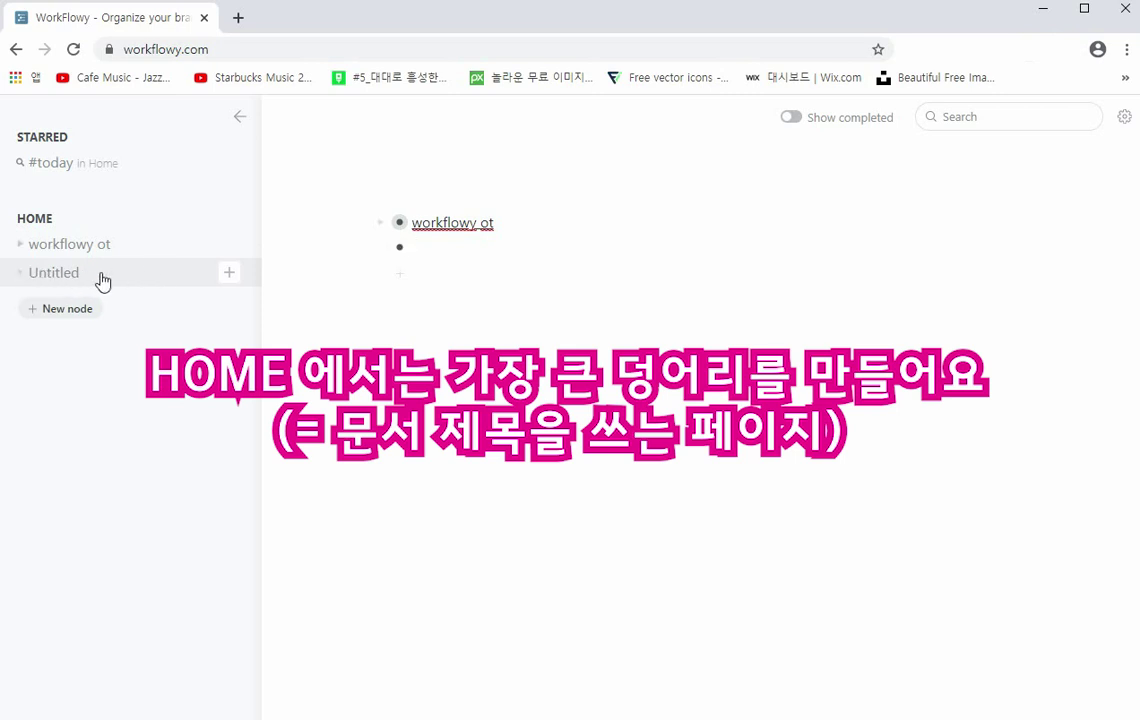
click(76, 246)
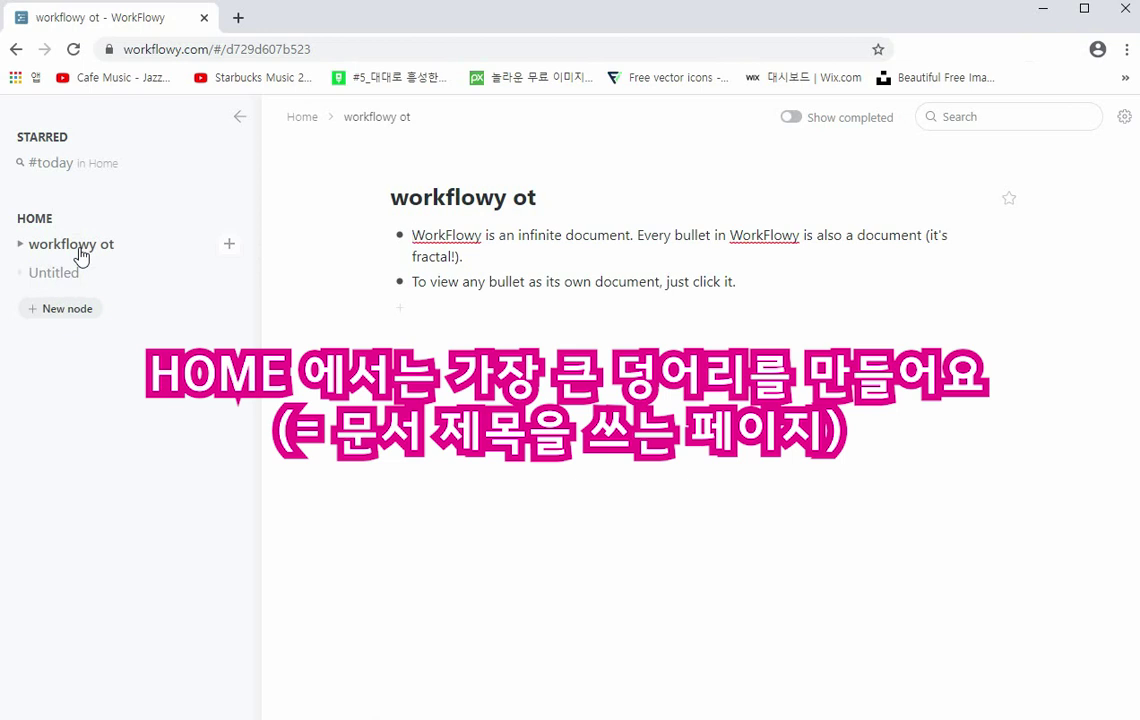
click(55, 272)
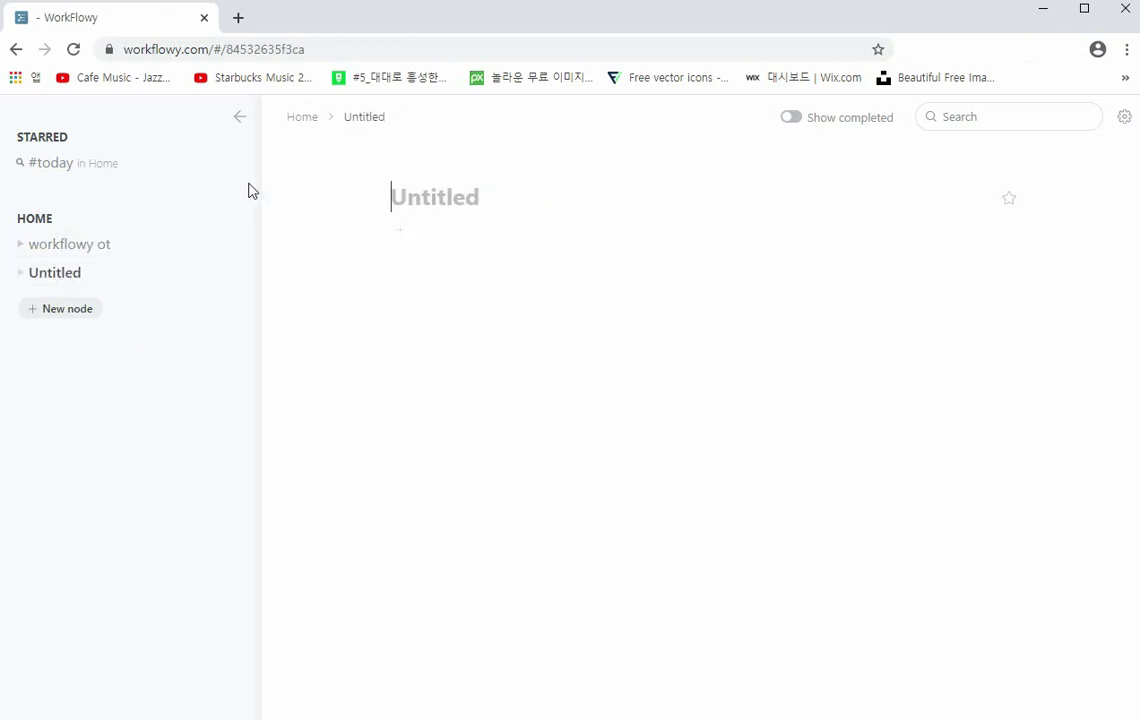
click(81, 273)
click(87, 247)
click(78, 273)
Step: Back at Home, delete the extra empty and Untitled items, leaving only workflowy ot
click(300, 120)
key(Return)
key(Return)
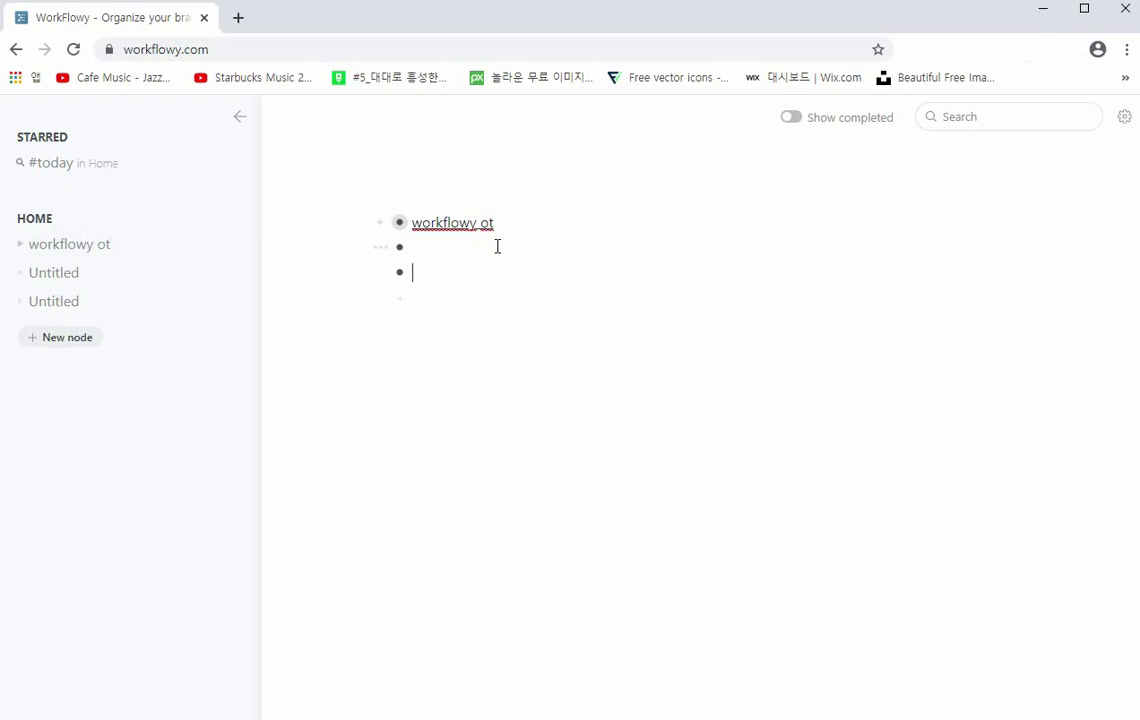
drag(455, 299, 382, 262)
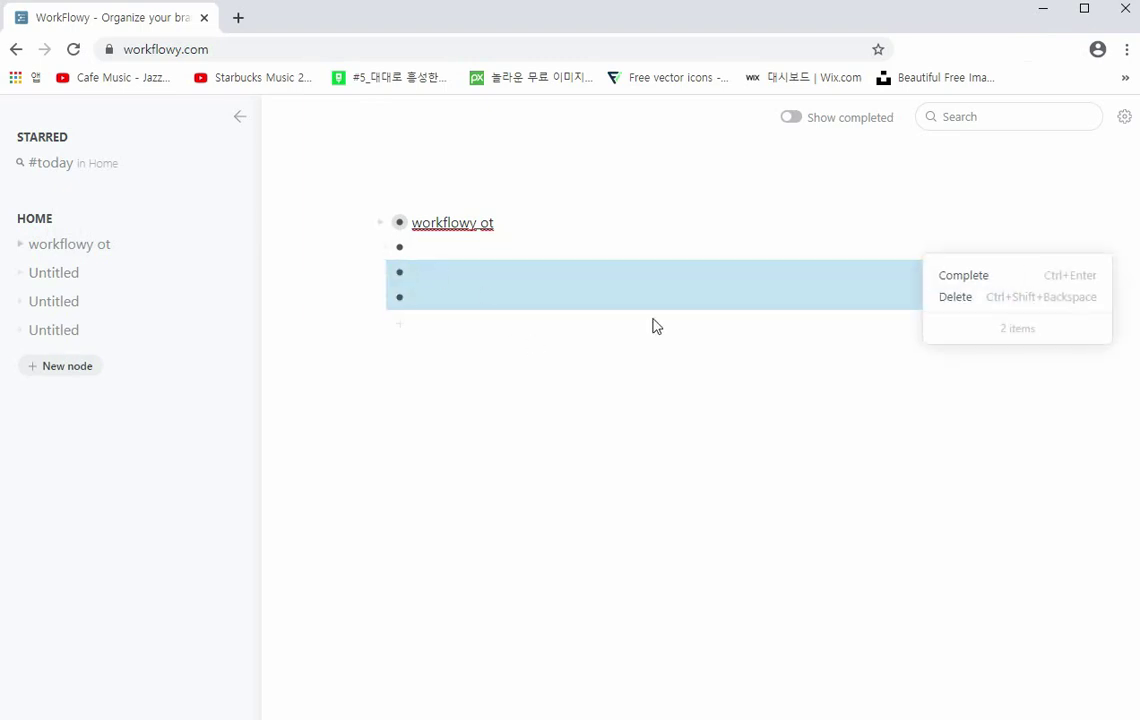
click(952, 302)
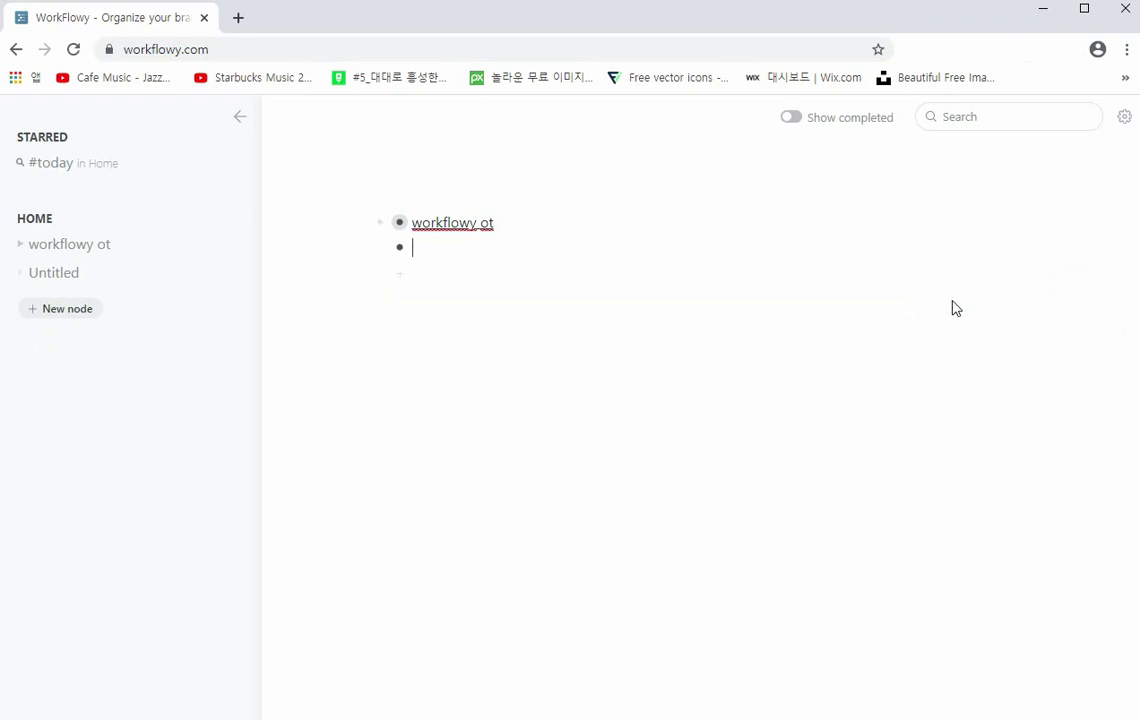
key(BackSpace)
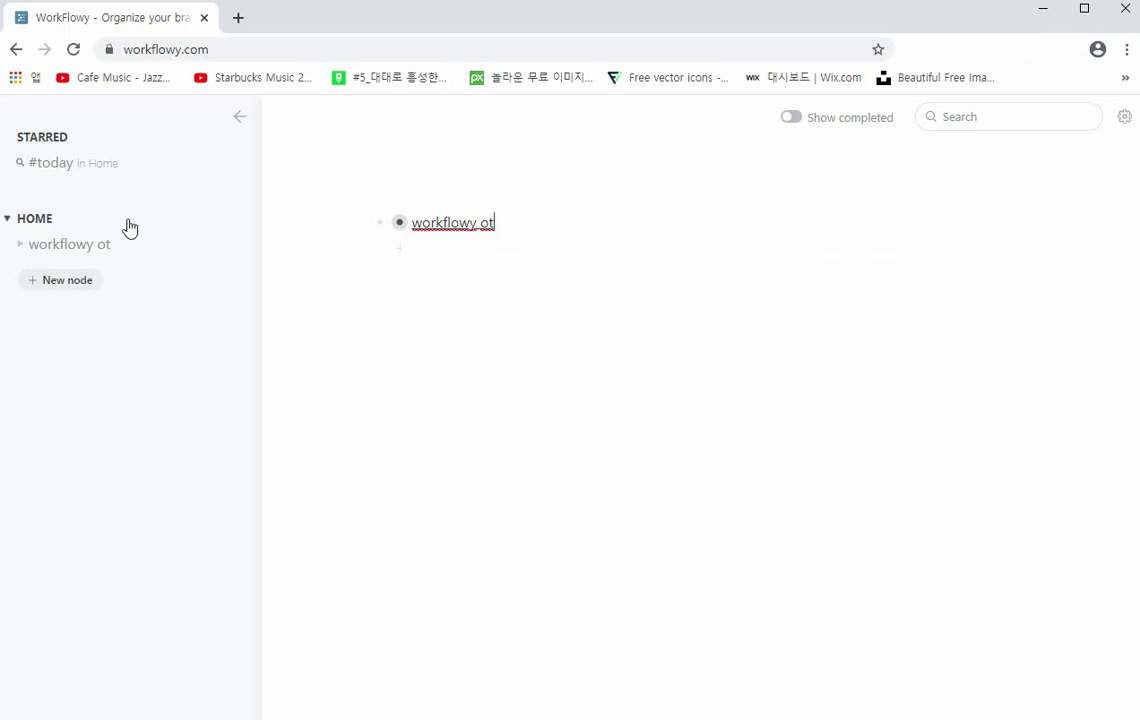
click(79, 283)
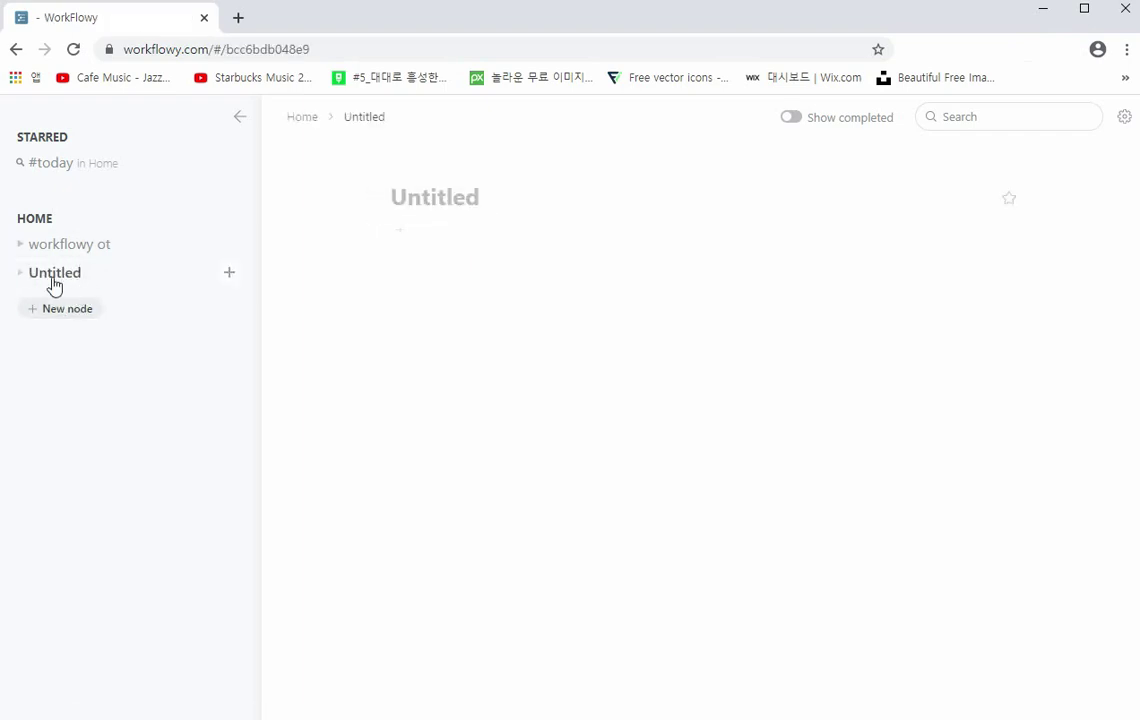
click(306, 128)
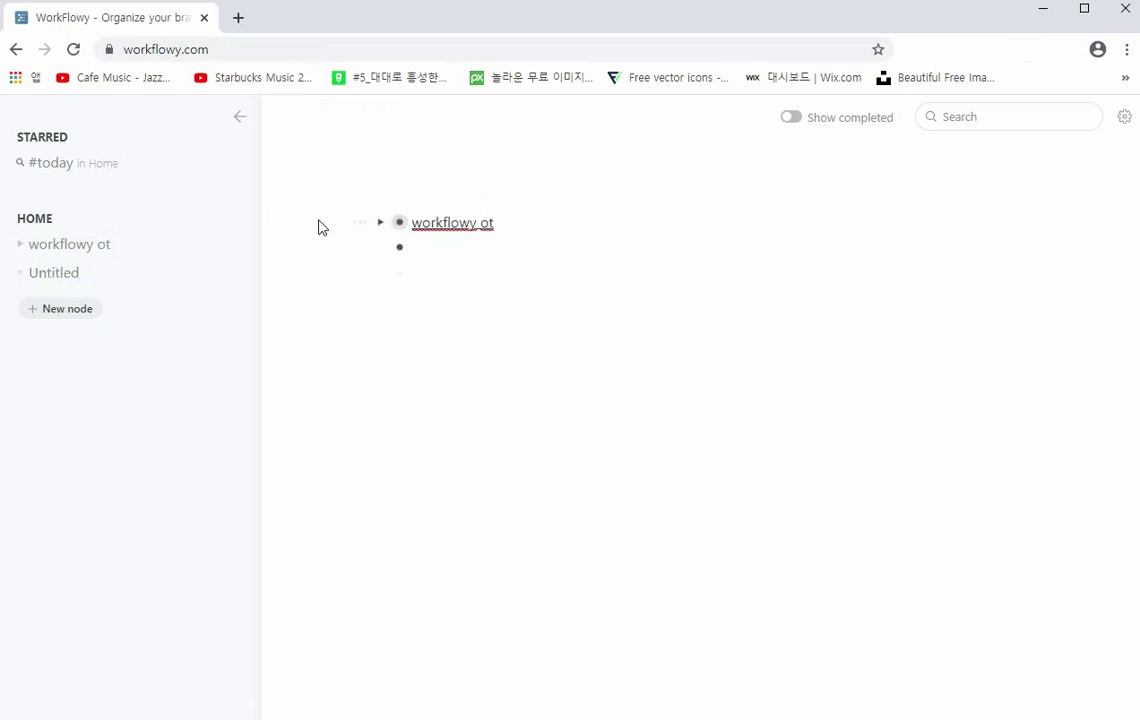
click(515, 255)
key(Return)
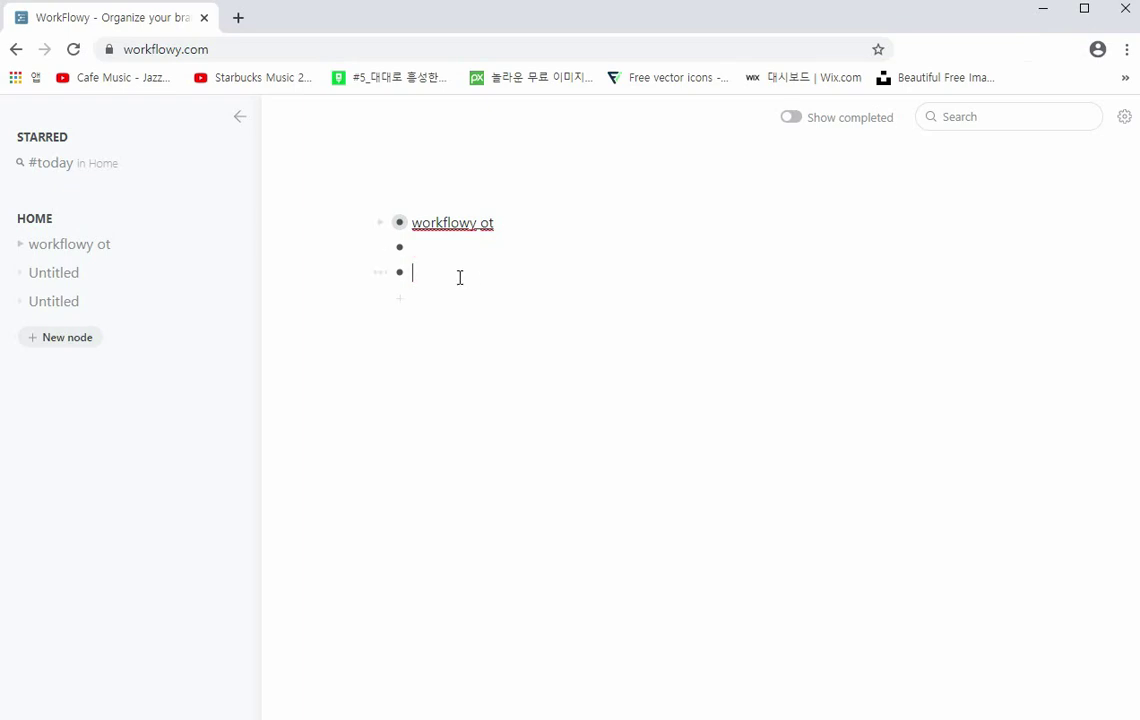
key(BackSpace)
key(BackSpace)
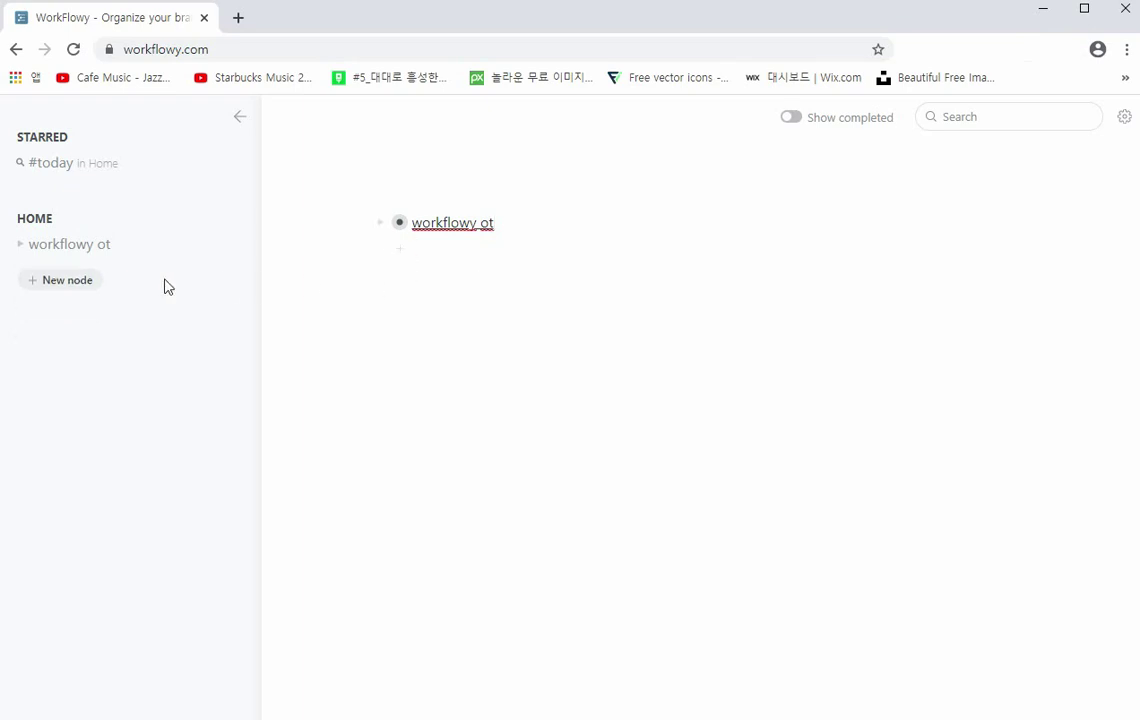
Step: Create a new document titled 새로운문서 with bullets 소주제, 소주제2 and 소주제3
click(70, 285)
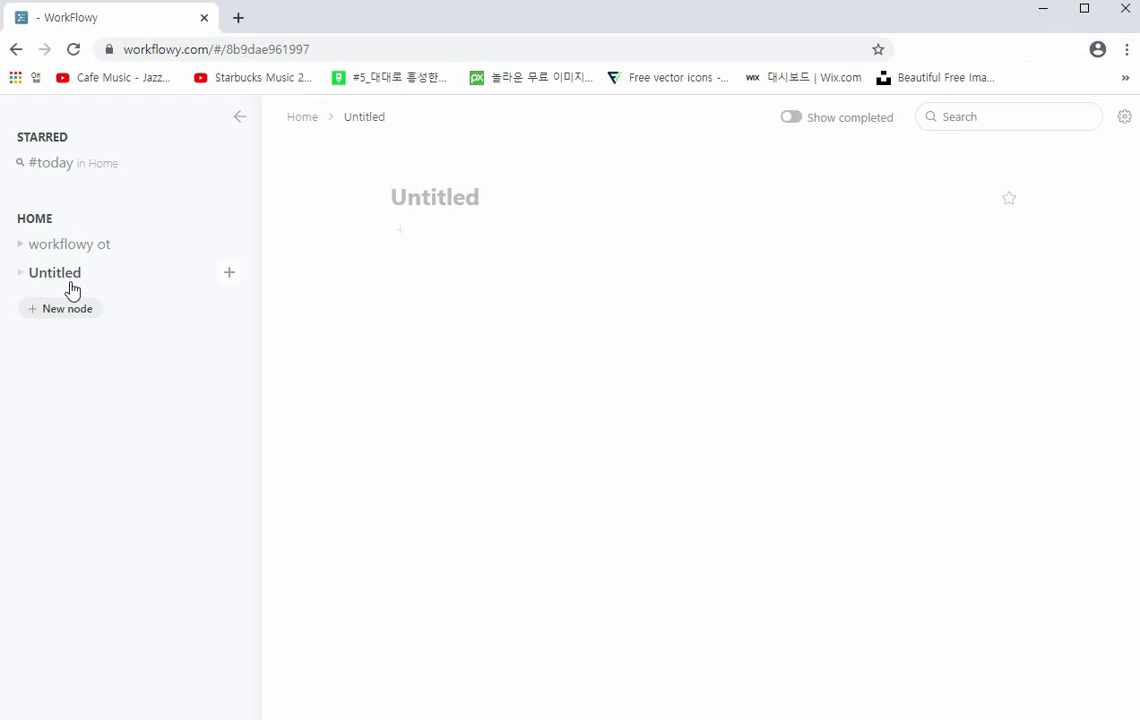
text(새로운문)
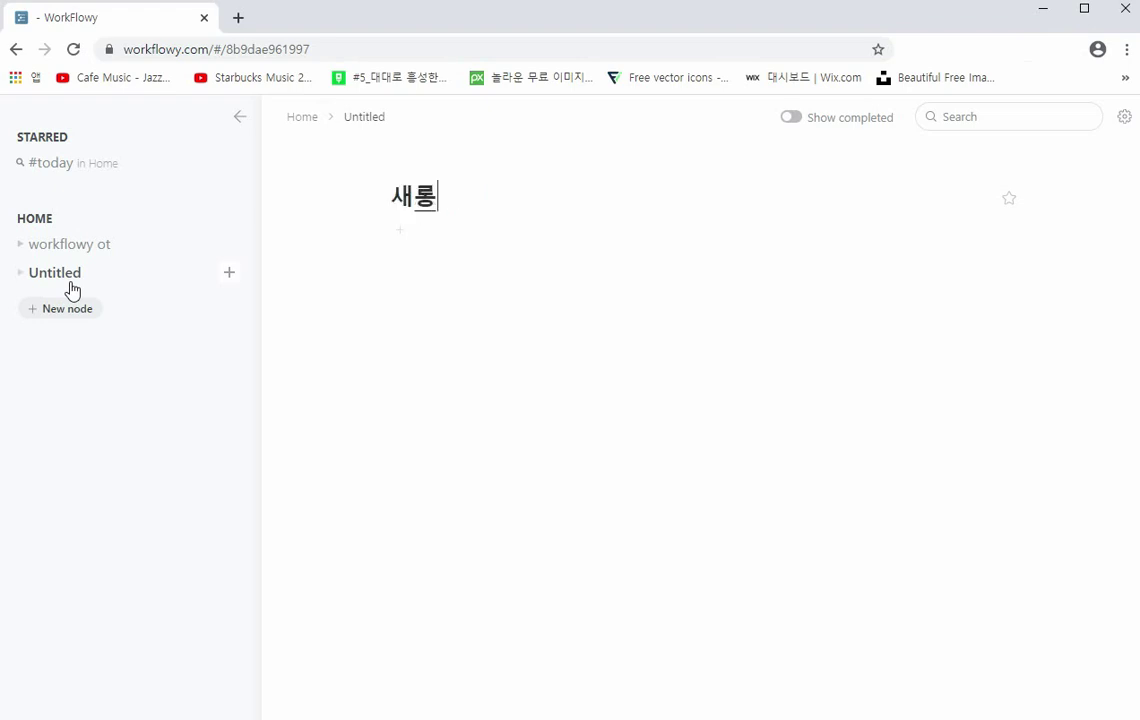
text(서)
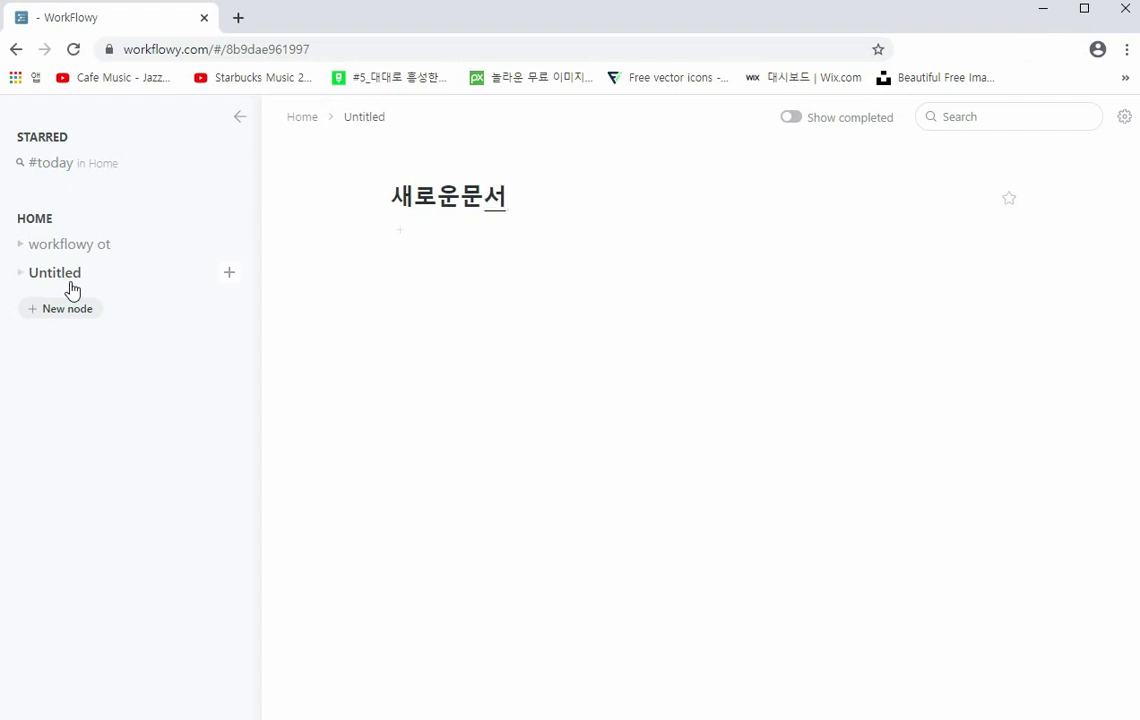
key(Return)
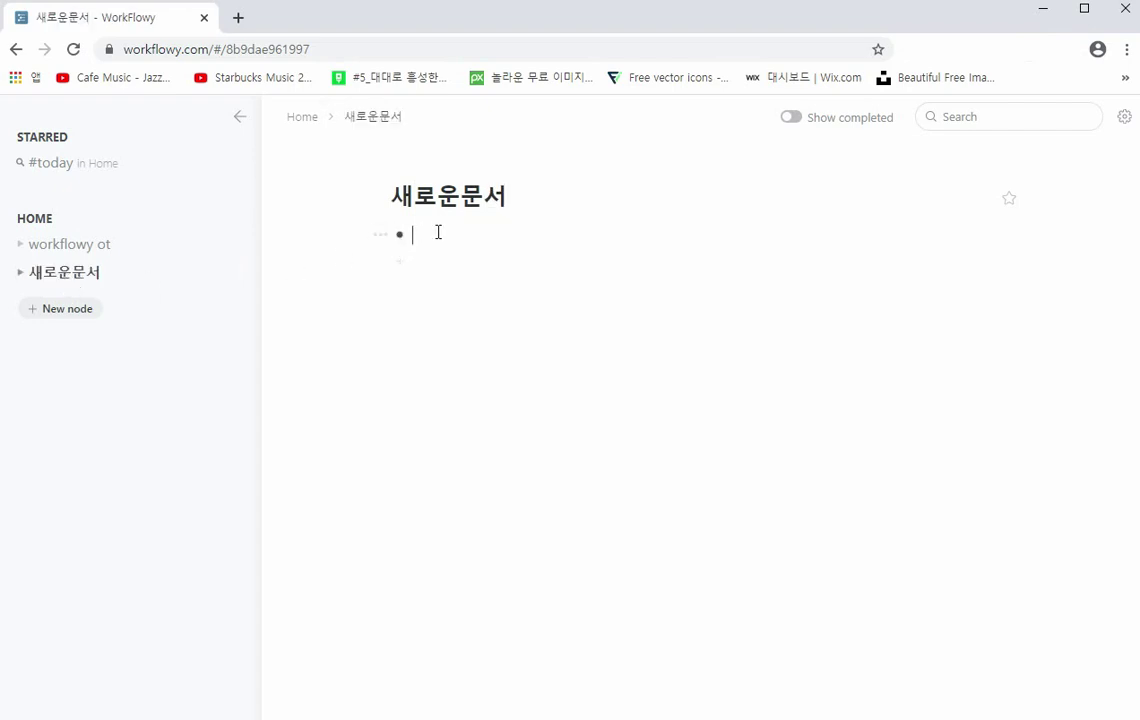
text(소주제)
key(Return)
text(소주제2)
key(Return)
text(소주제)
Step: Nest '한번더 누르면 또 들어갑니다', '또 들어가지?', '앞으로 나가고 싶어요!' and '엔터를 한 번 더 쳐보세요!' under 소주제3
key(Return)
key(Tab)
key(Tab)
text(한번더 )
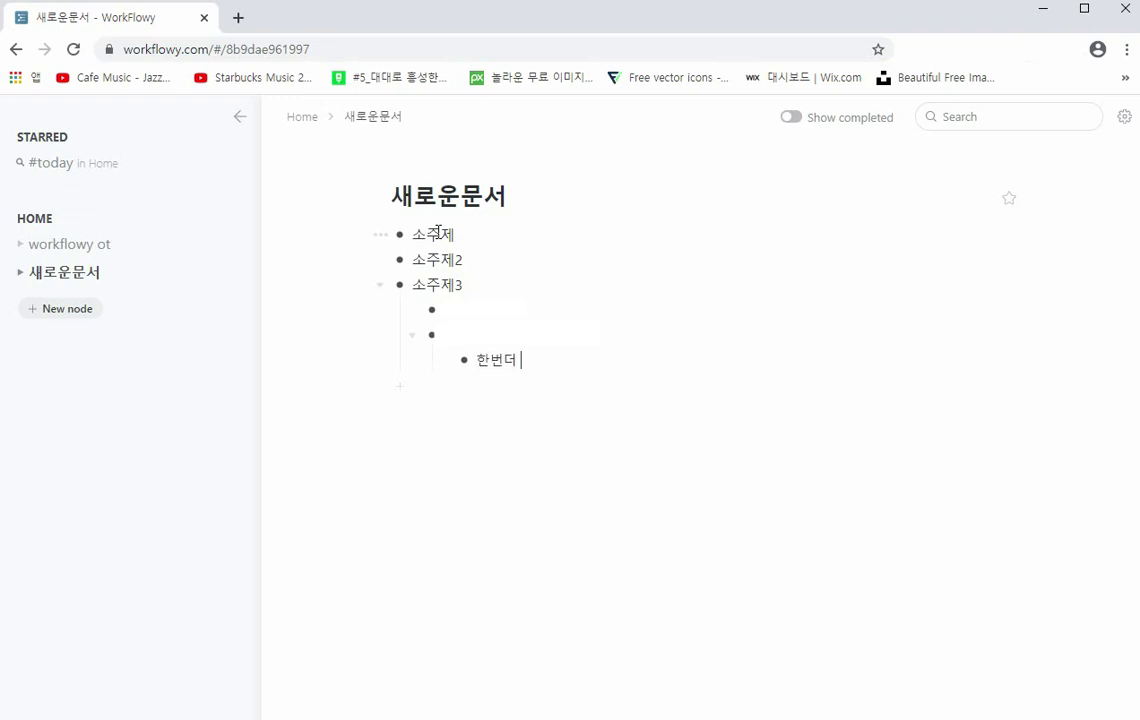
text(누르면 또 들어갑니다)
key(Return)
key(Tab)
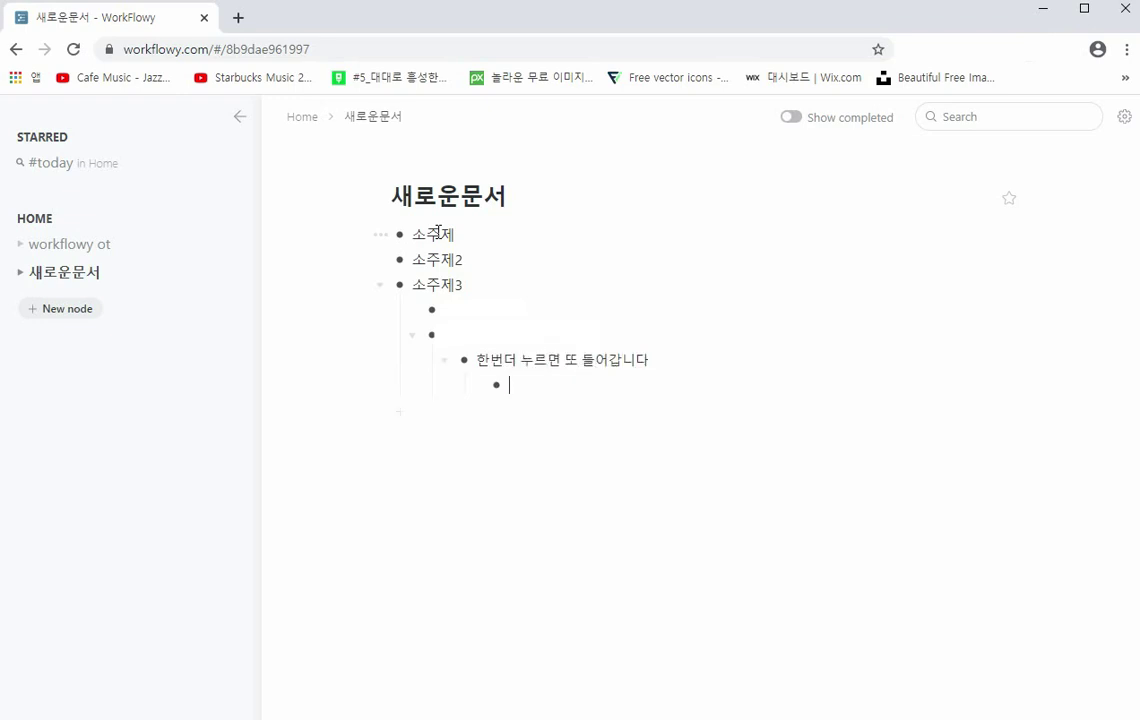
text(또 들어가져)
key(BackSpace)
text(지)
text(?)
text(앞으로 ㄴ)
text(나가고 싶어요!)
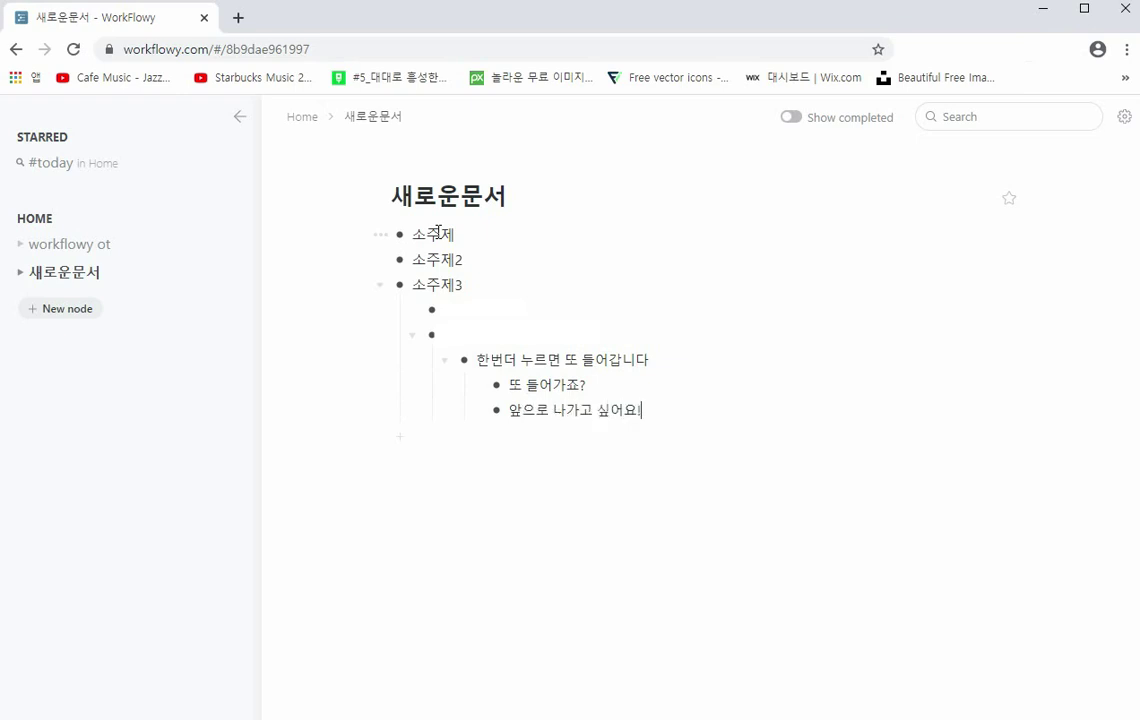
key(Return)
key(Return)
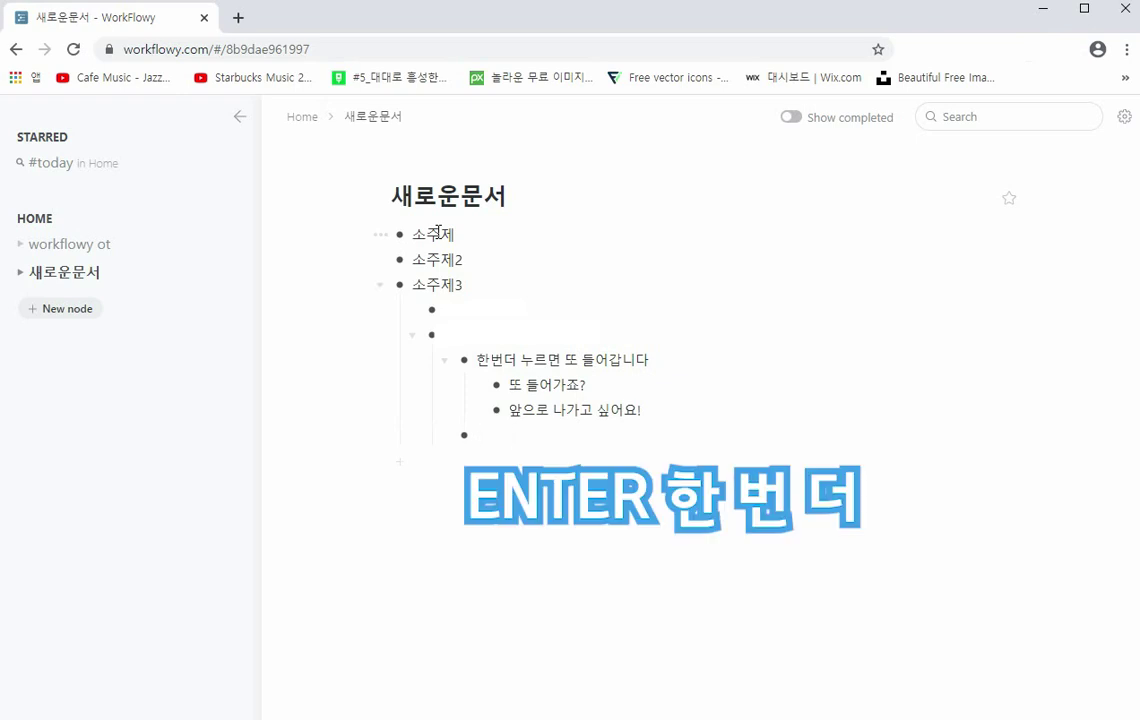
text(엔터를 한 번 더 쳐보세요!)
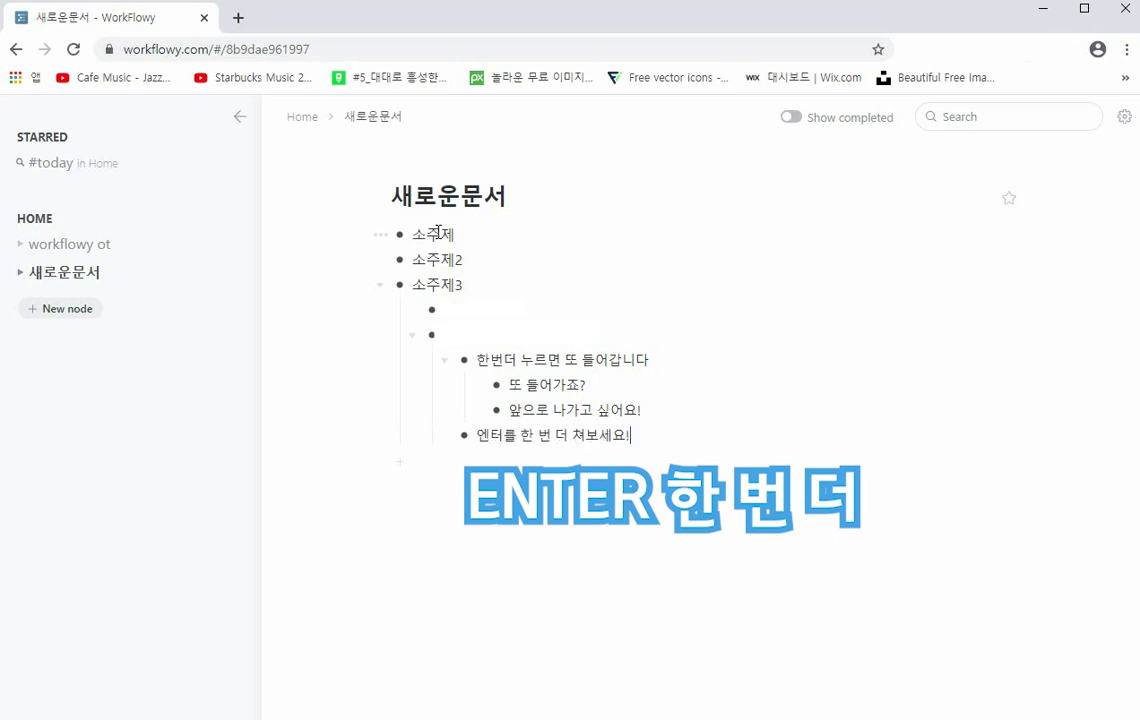
key(Return)
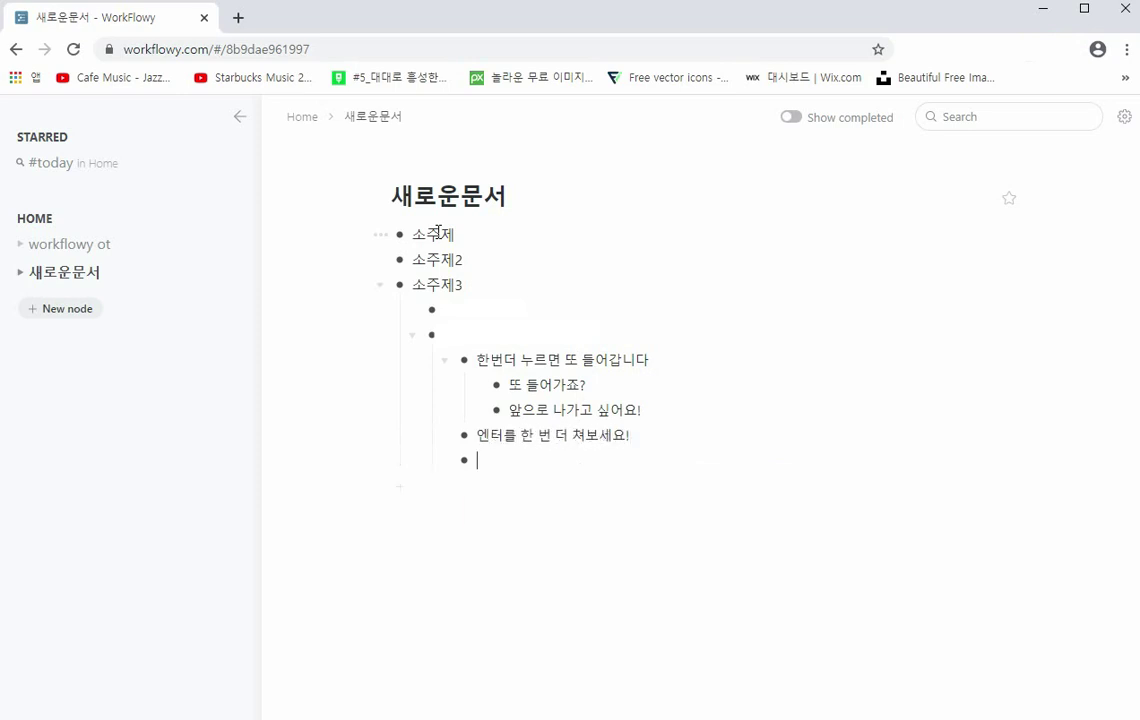
key(Return)
Step: Add 한번더?, then a top-level 들어가려면? with the child 엔터치고 탭
text(한번더?)
key(Return)
text(들어가려면?)
key(Return)
key(Tab)
text(엔터치고 탭)
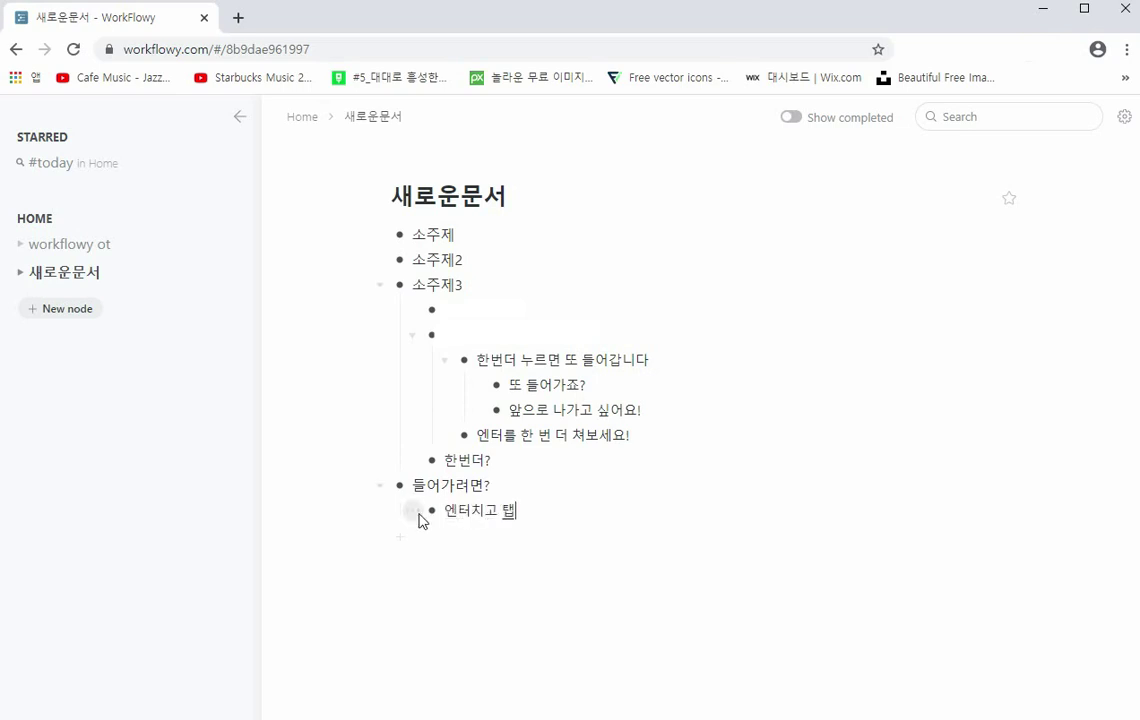
Step: Nest a chain of 탭 bullets under 엔터치고 탭, each one level deeper
key(Return)
key(Tab)
text(탭)
key(Return)
key(Tab)
text(탭)
key(Return)
key(Tab)
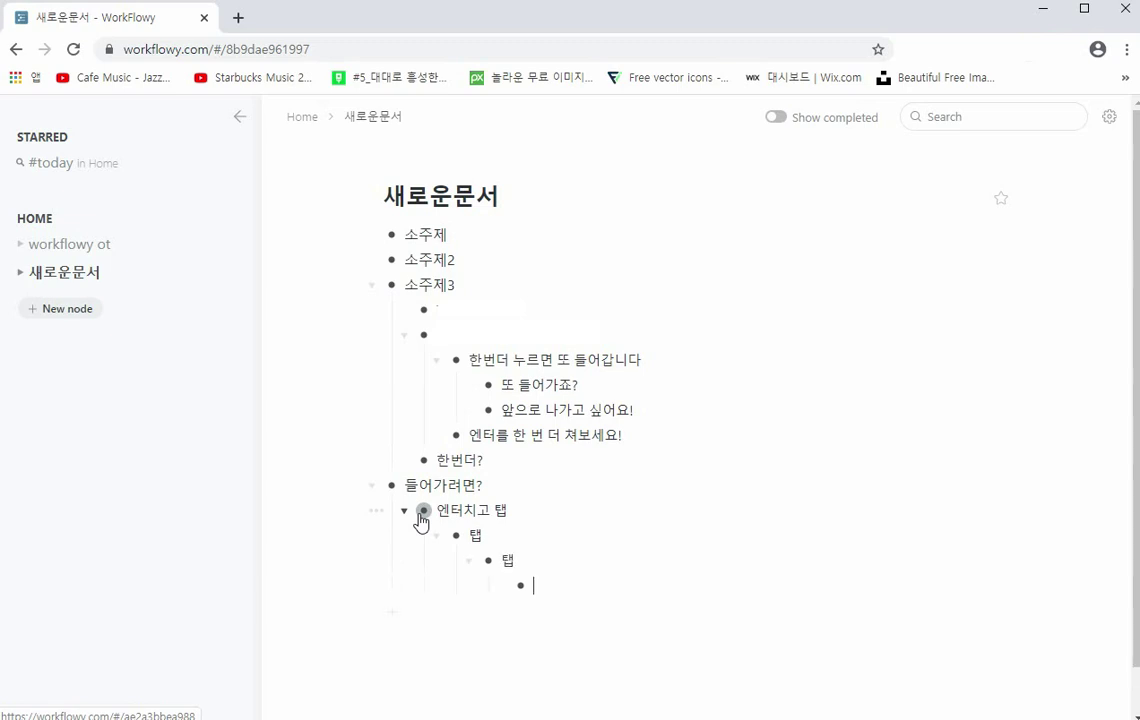
text(탭)
key(Return)
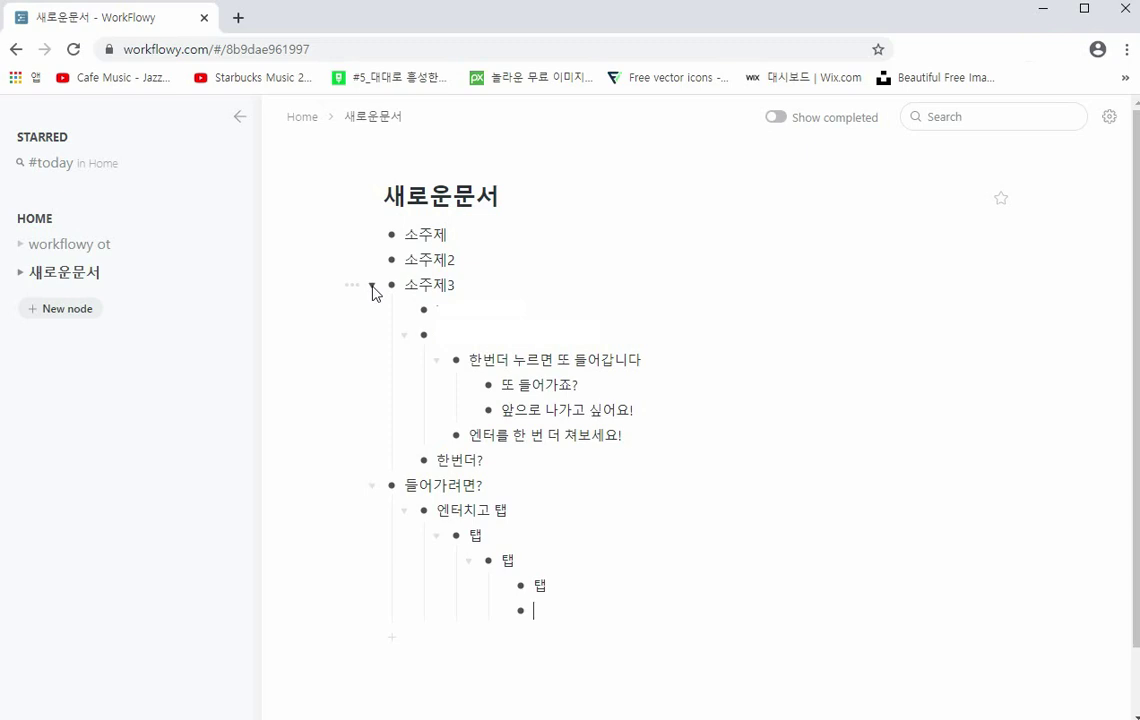
Step: Collapse 소주제3 and 들어가려면?, then zoom into 소주제2 and back out to 새로운문서
click(373, 287)
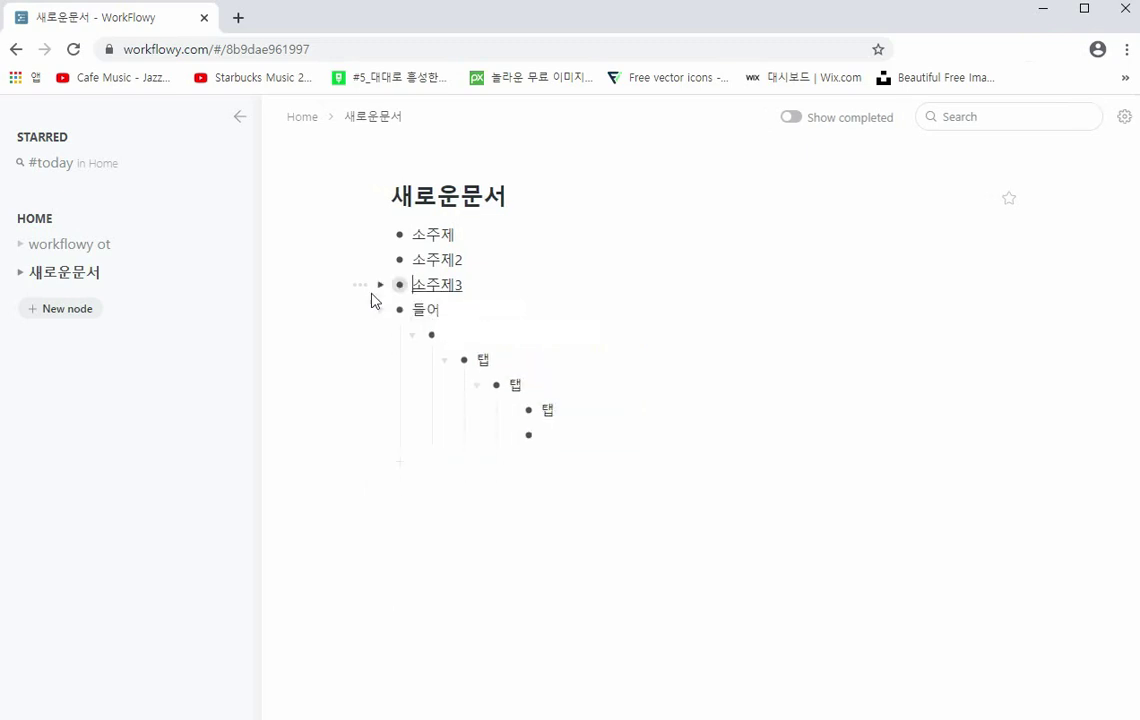
click(380, 312)
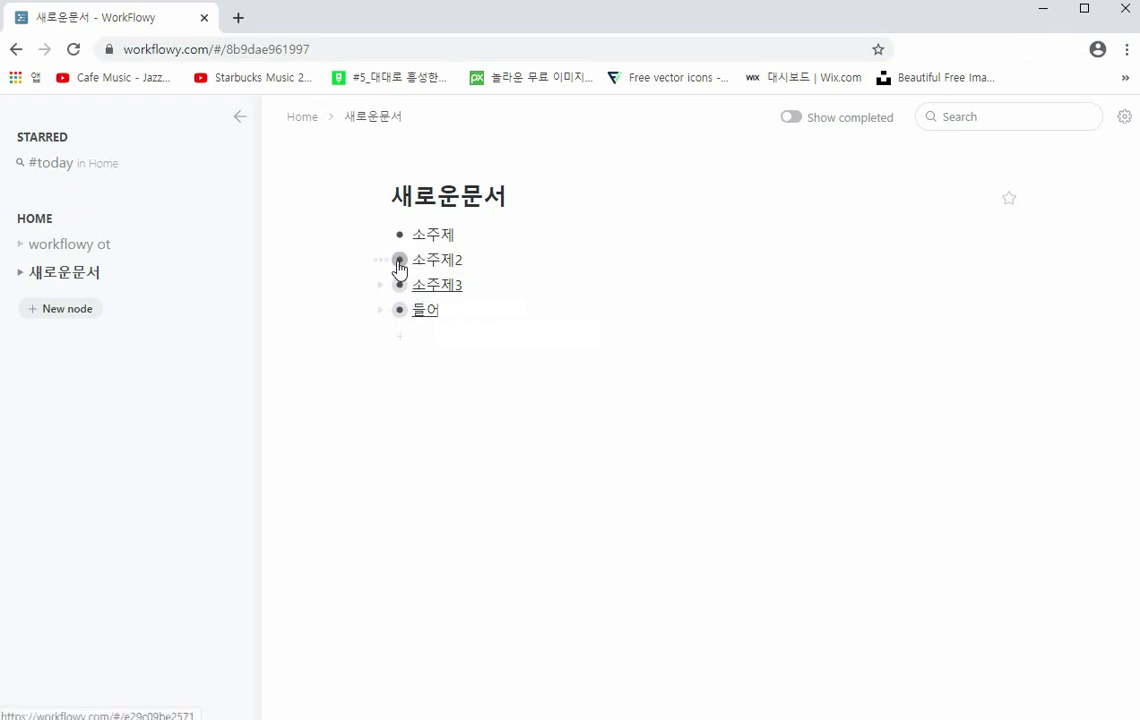
click(400, 264)
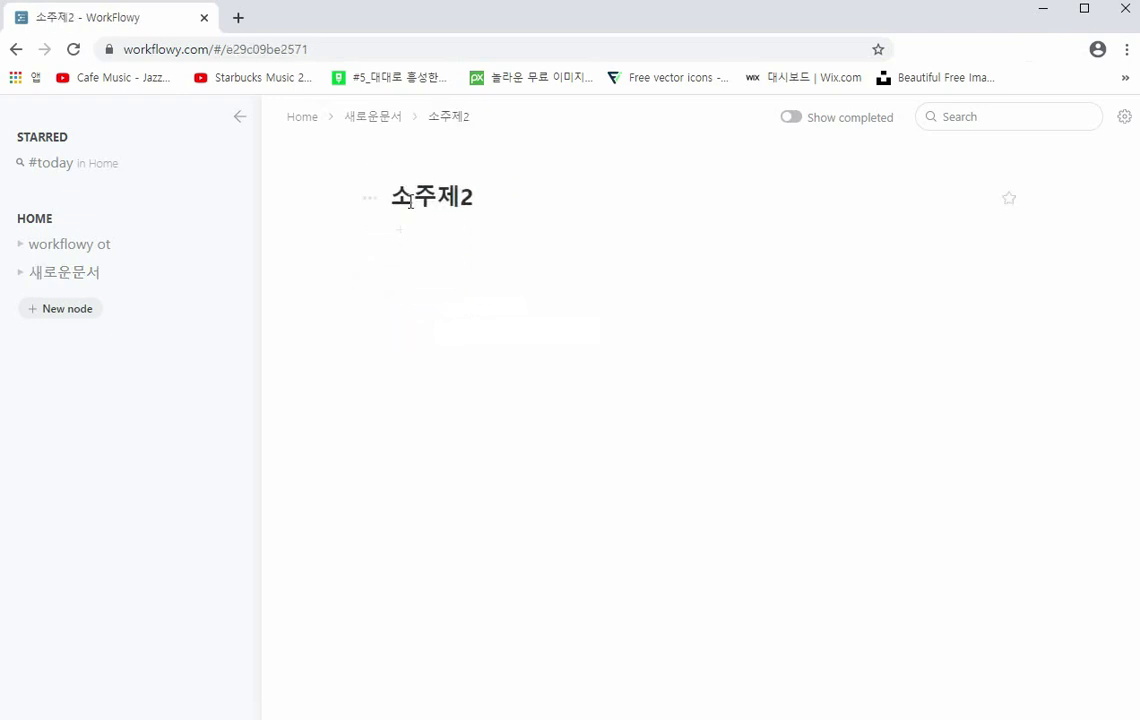
click(385, 120)
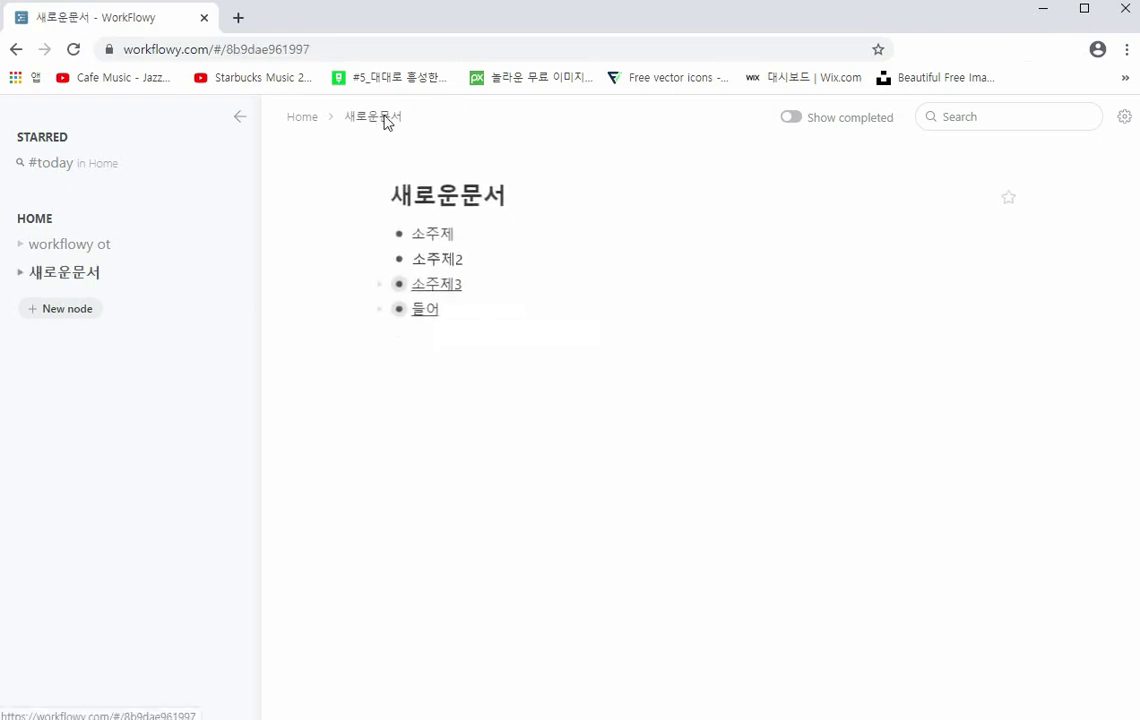
Step: Zoom into 소주제3 and back out several times, then expand and re-collapse it
click(400, 286)
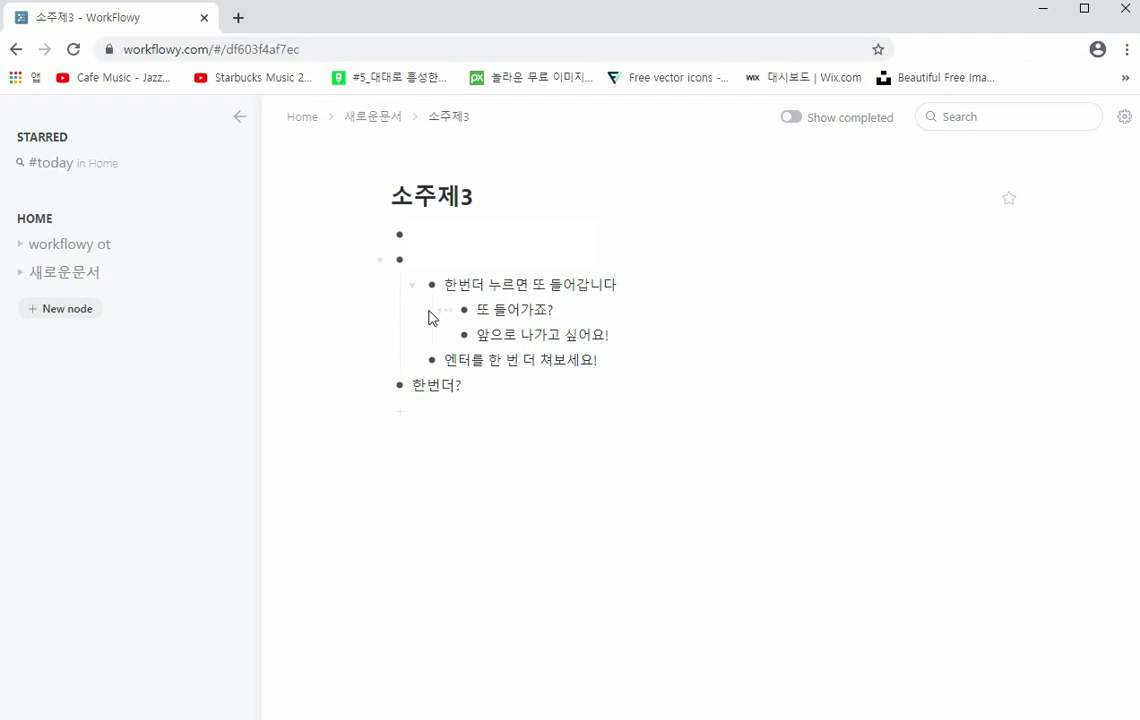
click(373, 119)
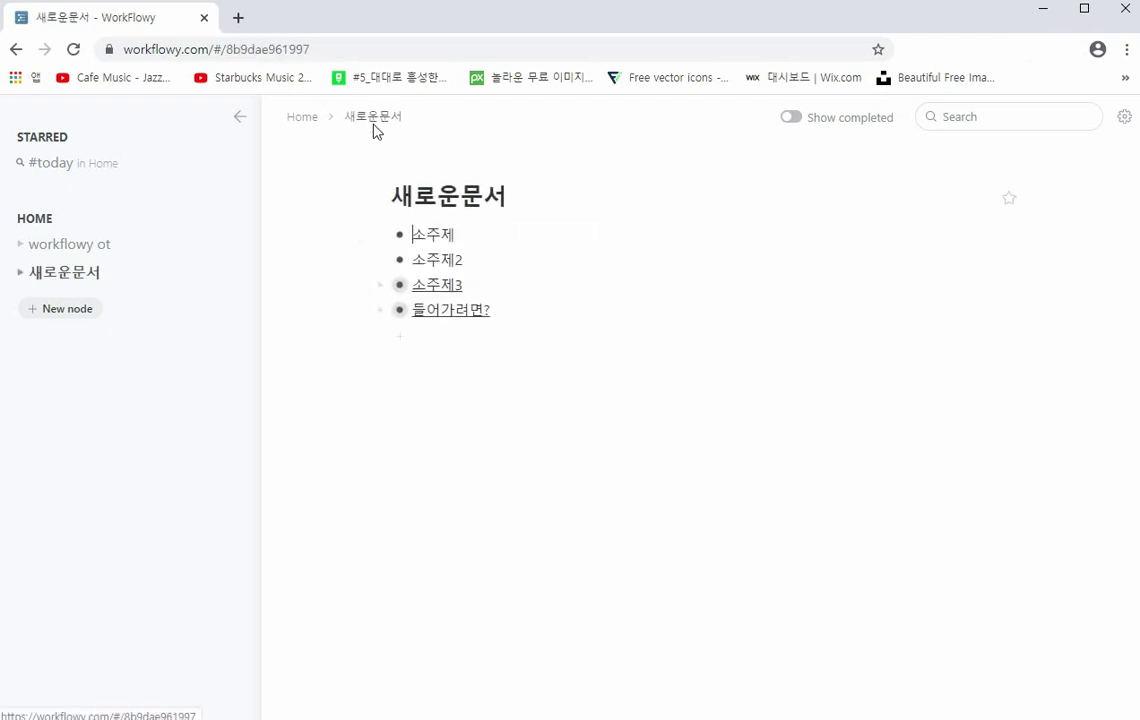
click(430, 287)
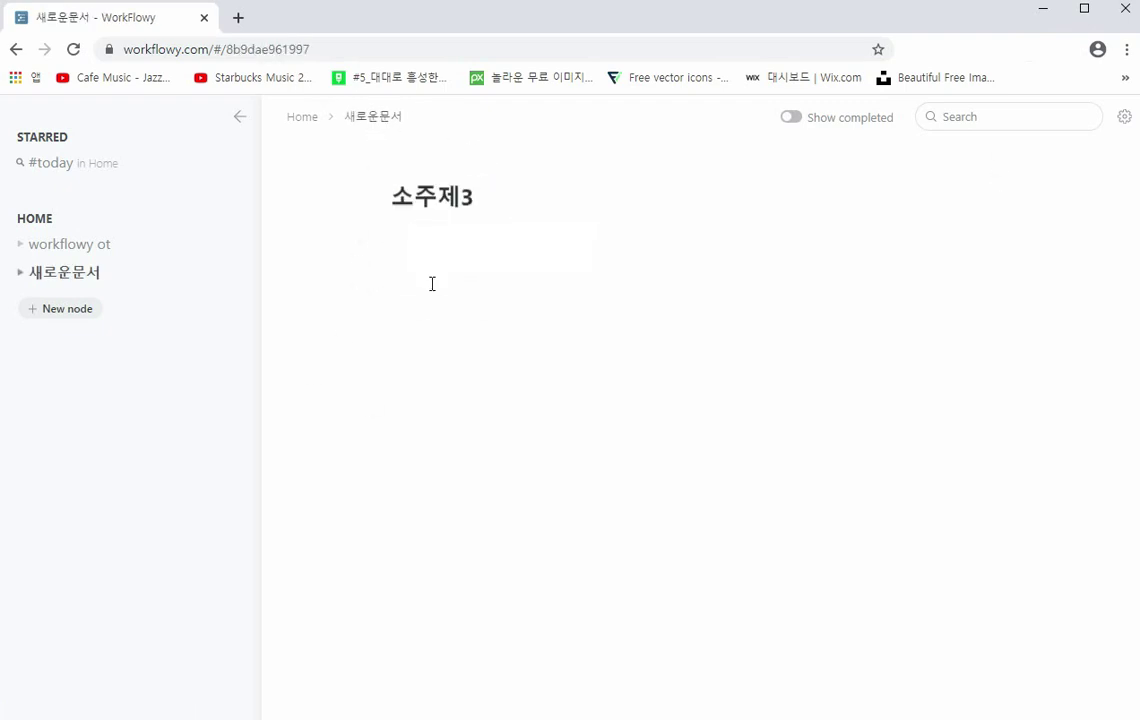
click(379, 119)
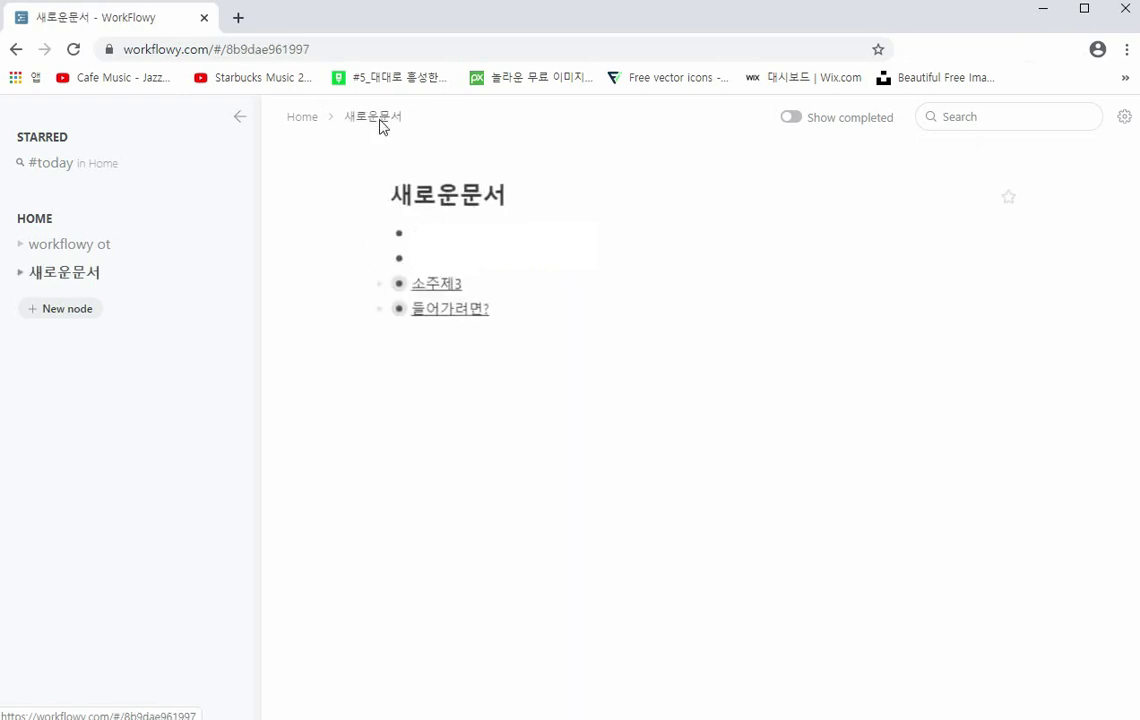
click(400, 286)
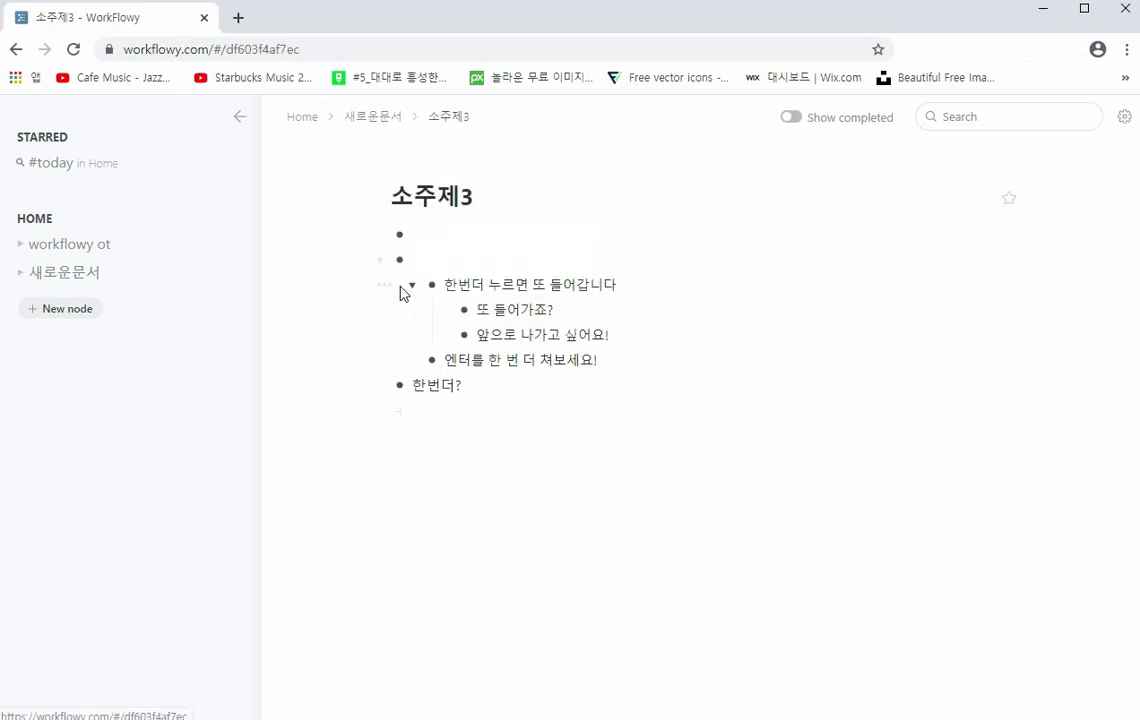
click(373, 121)
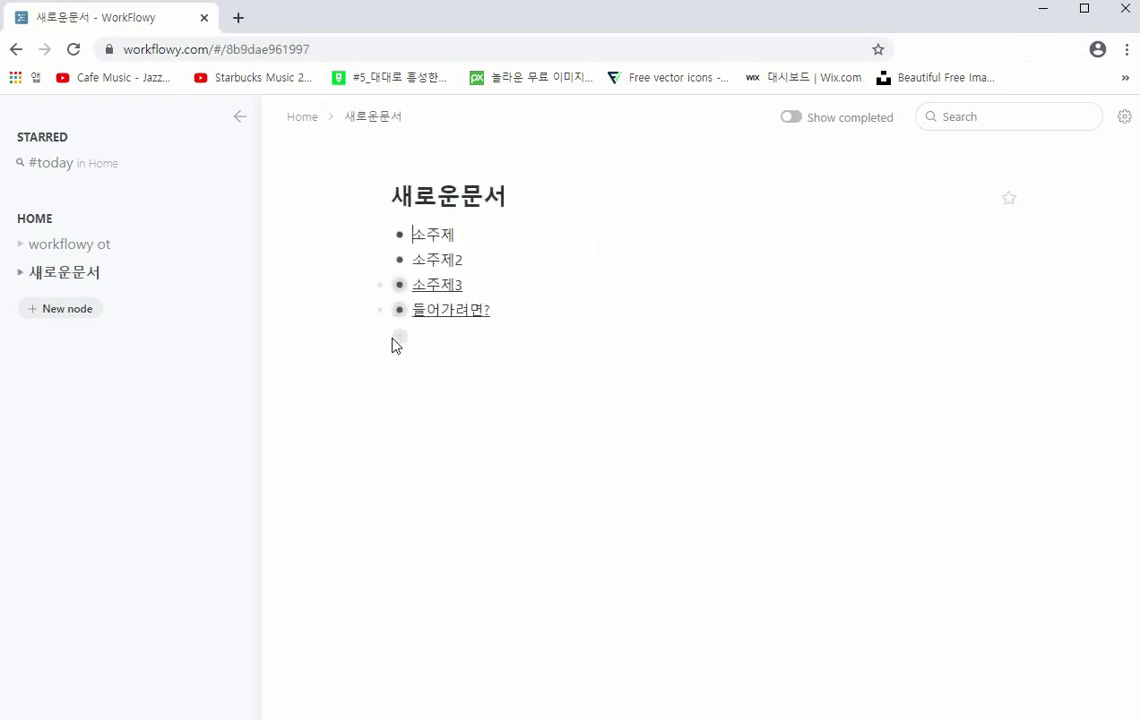
click(381, 286)
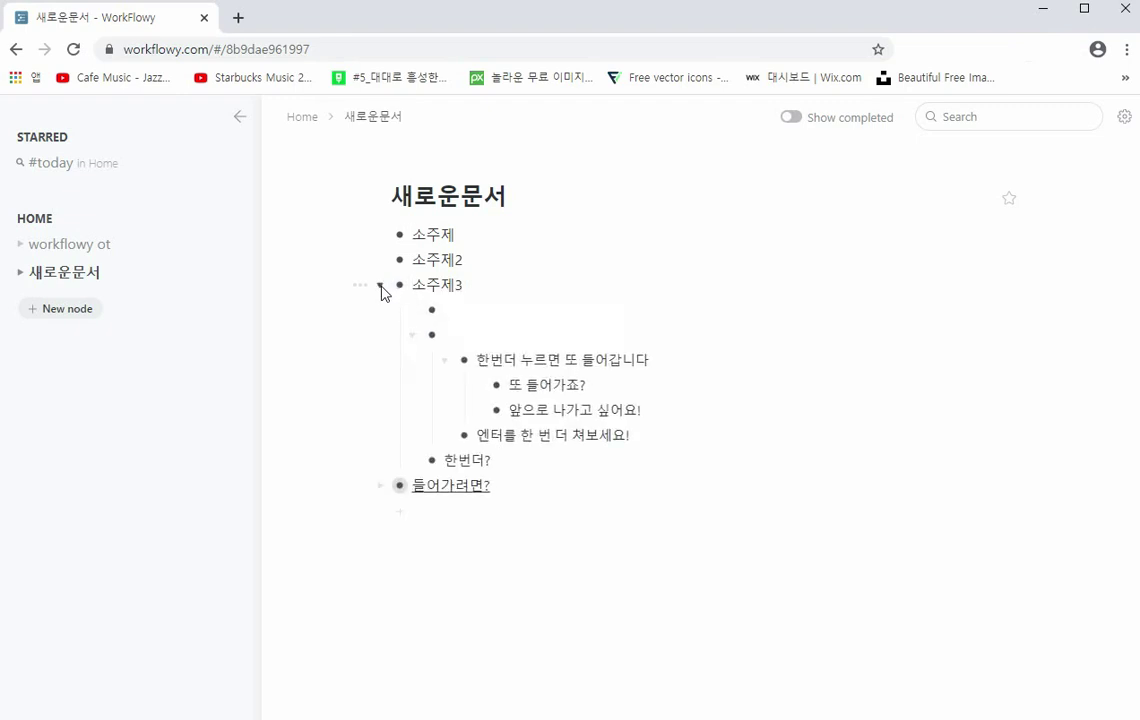
click(381, 286)
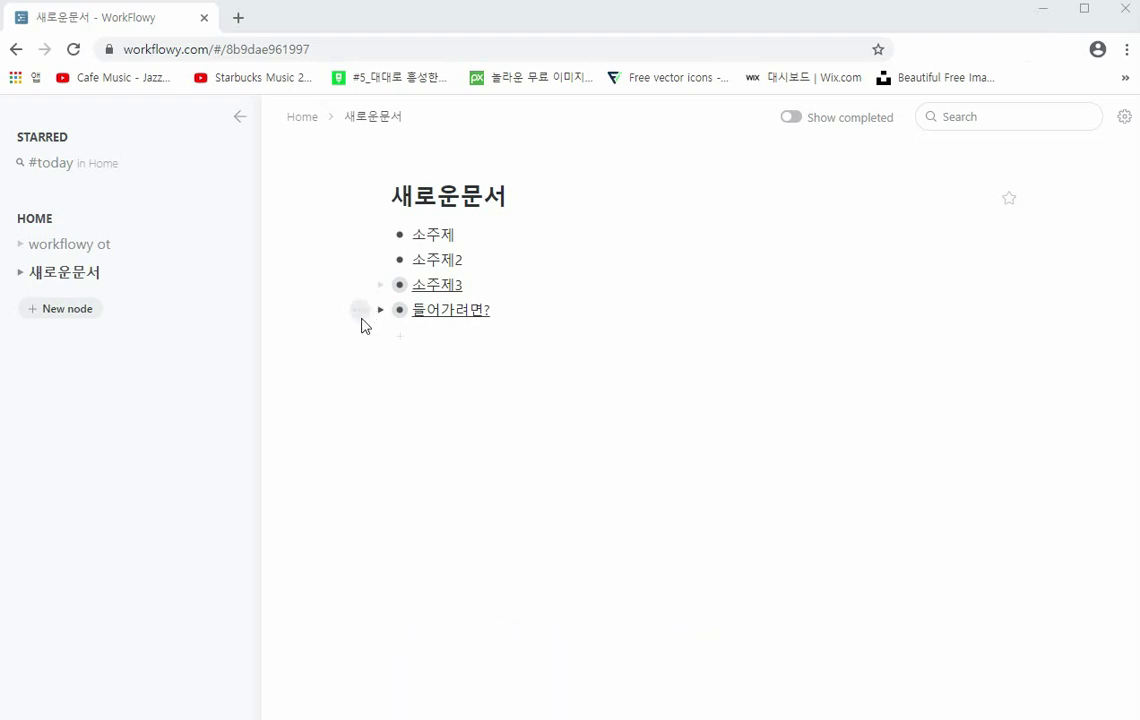
Step: Mark the 들어가려면? item as completed
drag(506, 313, 392, 316)
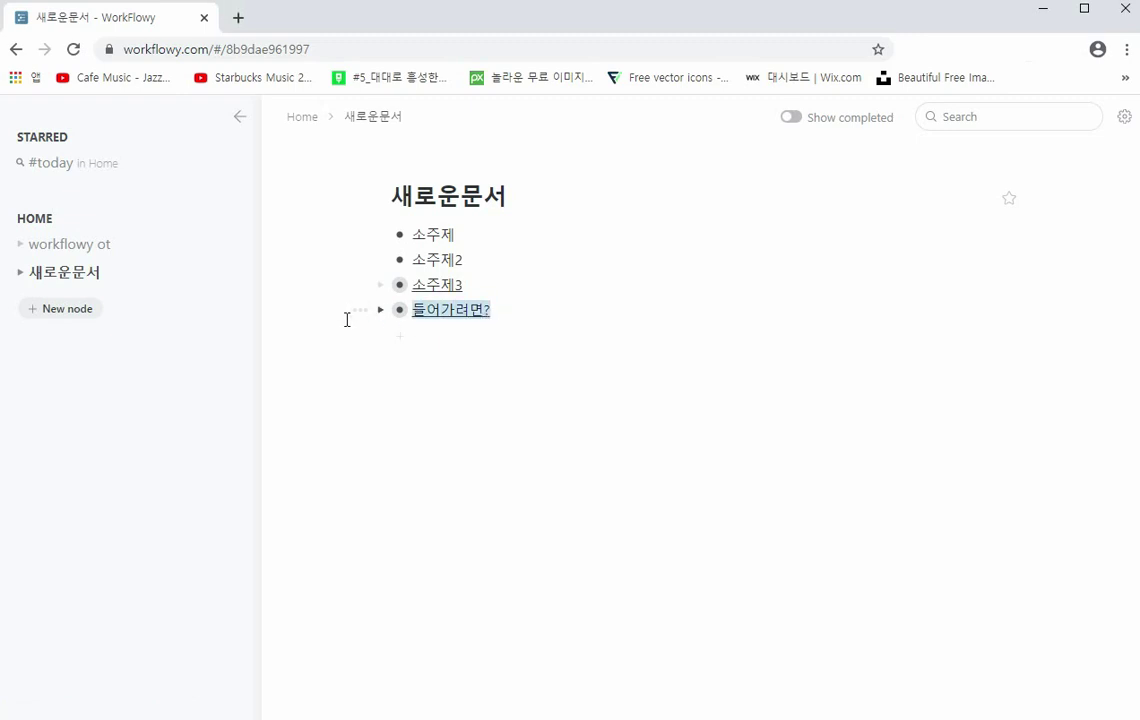
mouse_move(361, 318)
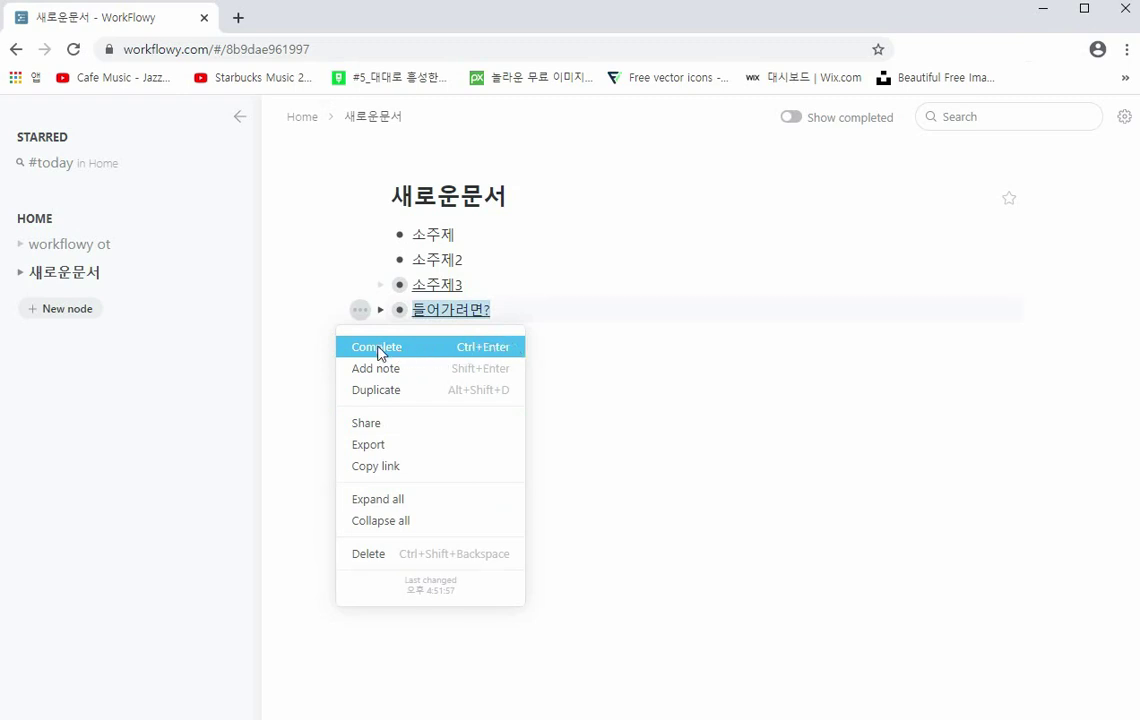
click(380, 349)
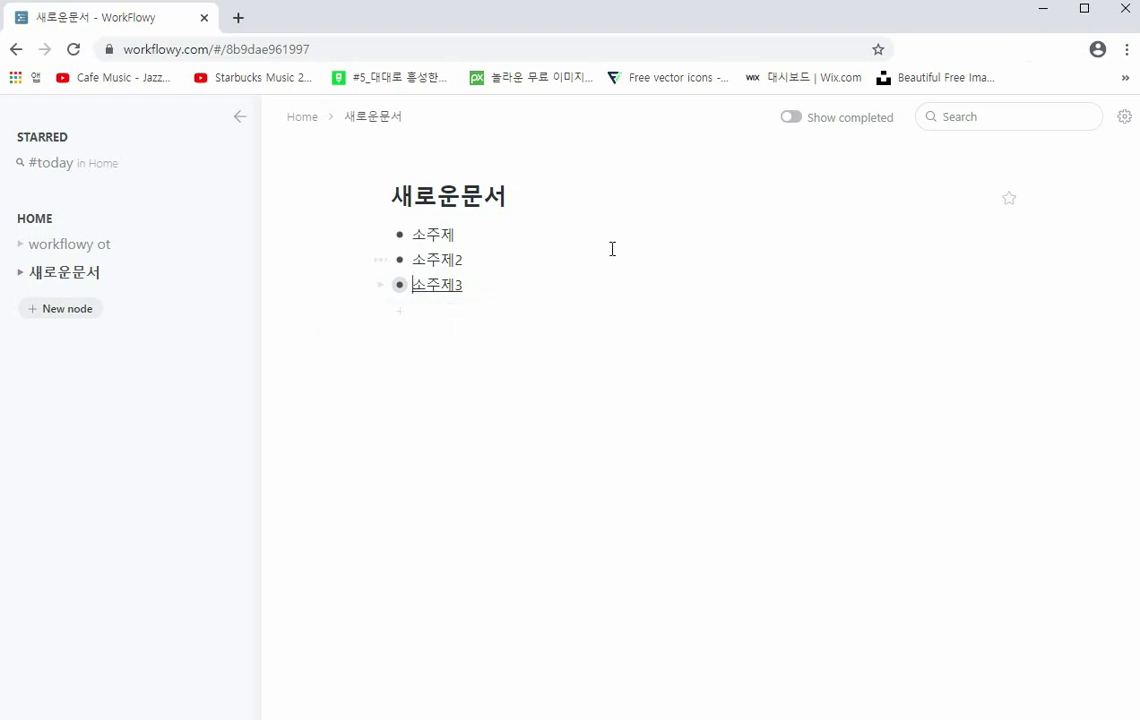
Step: Show completed items and mark 들어가려면? as not completed again
click(794, 118)
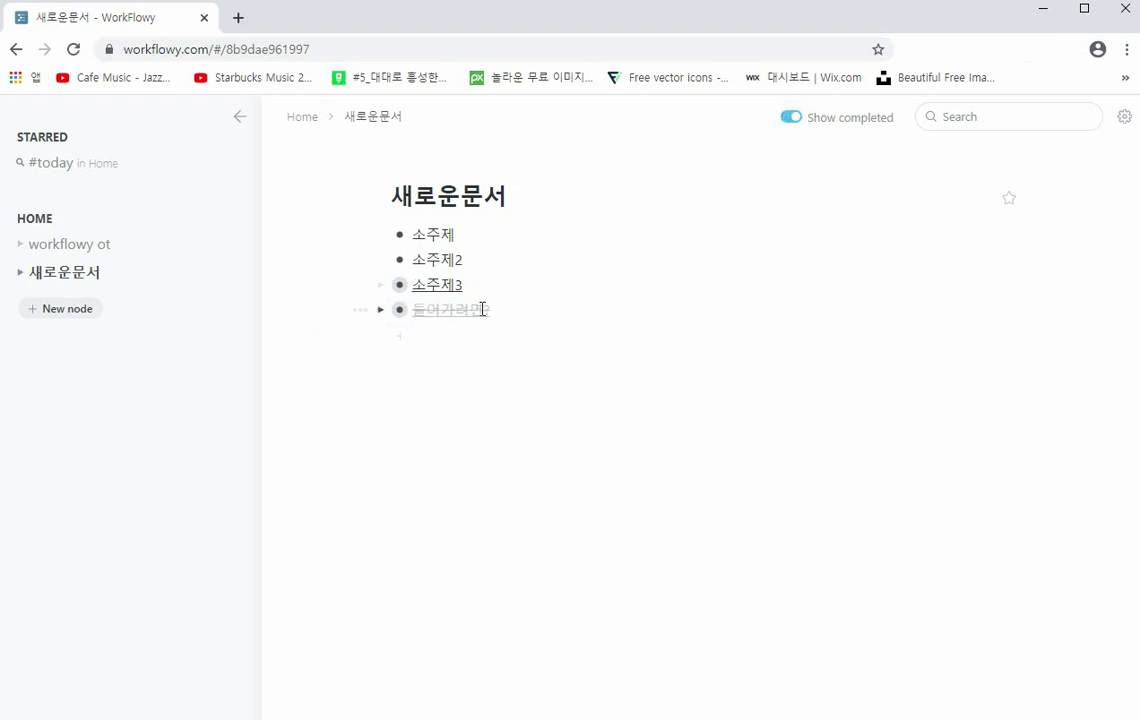
click(359, 311)
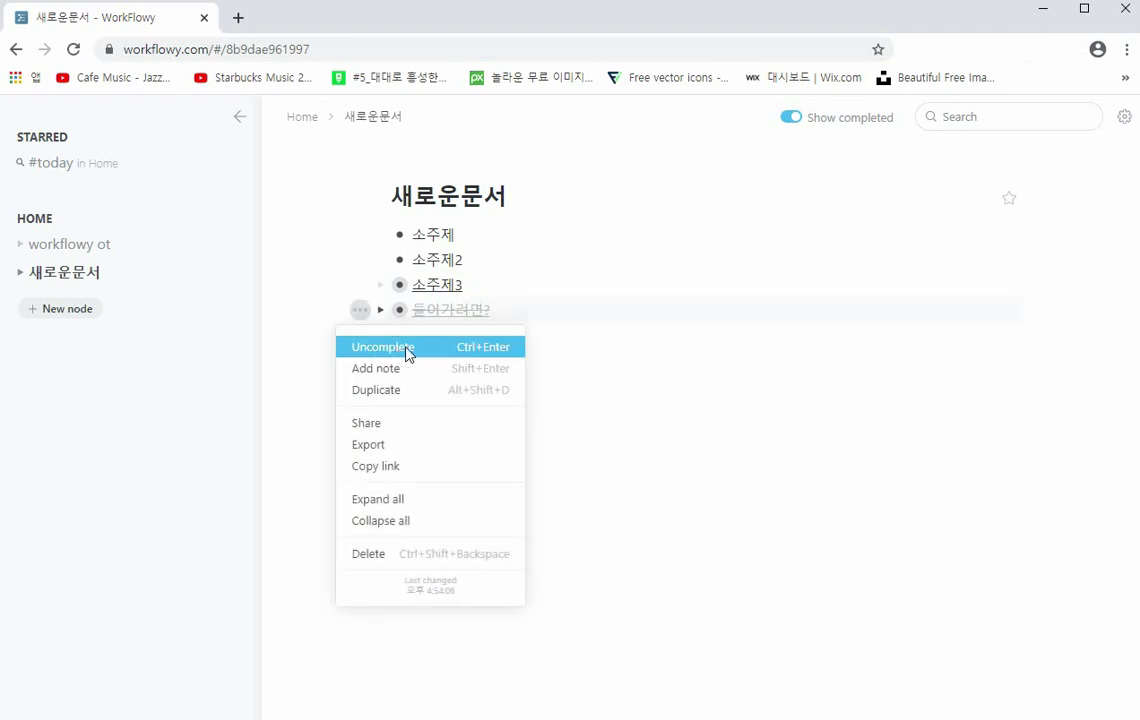
click(382, 347)
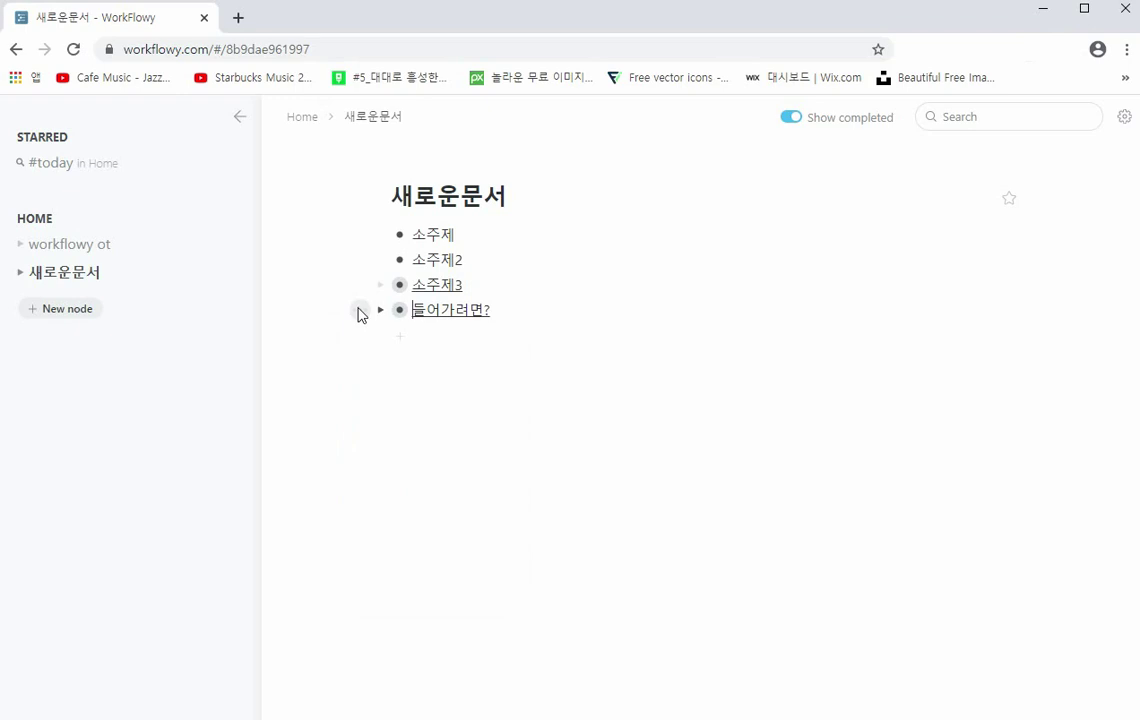
click(359, 311)
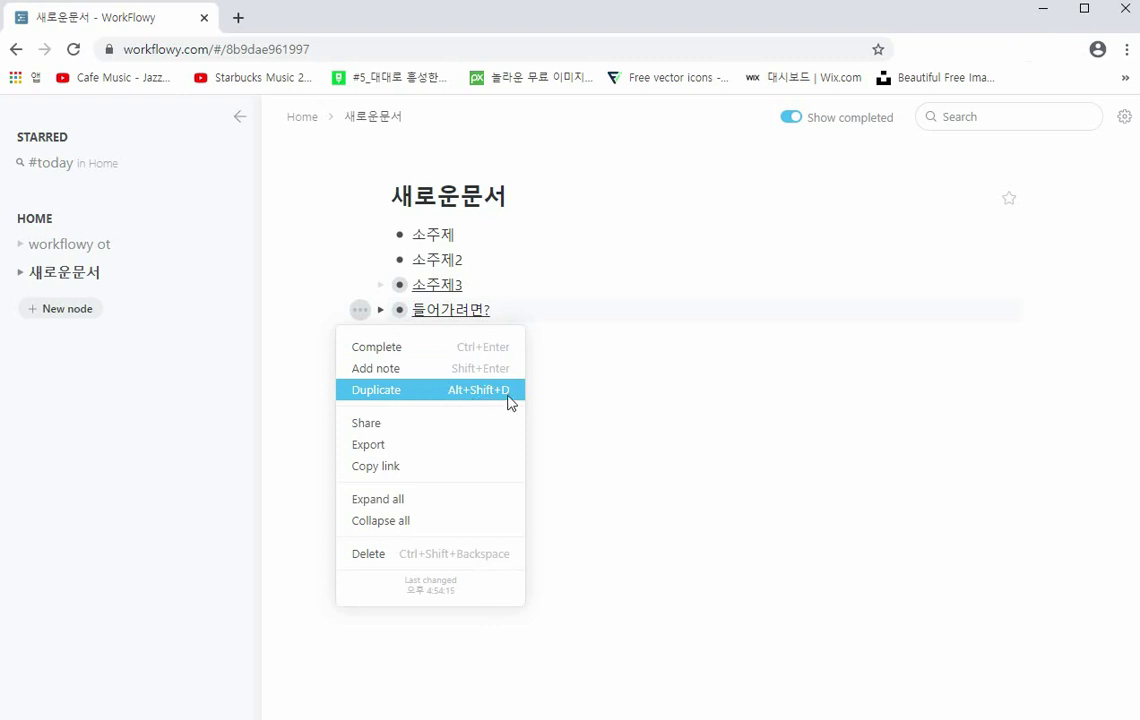
click(390, 396)
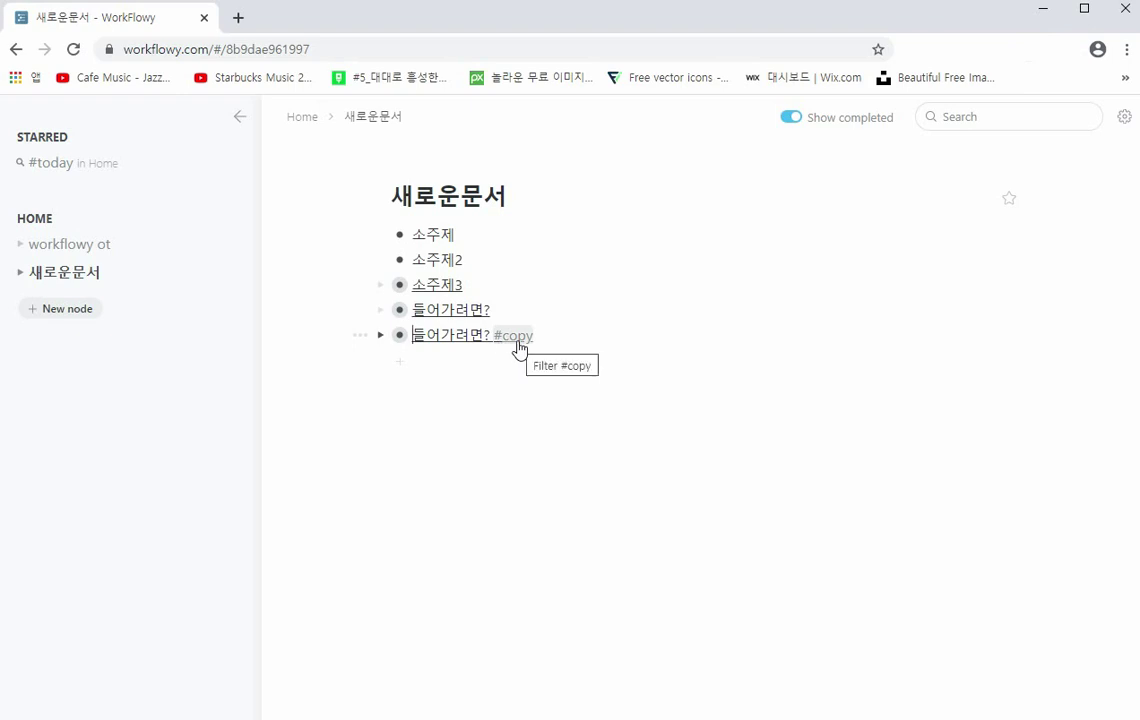
mouse_move(359, 334)
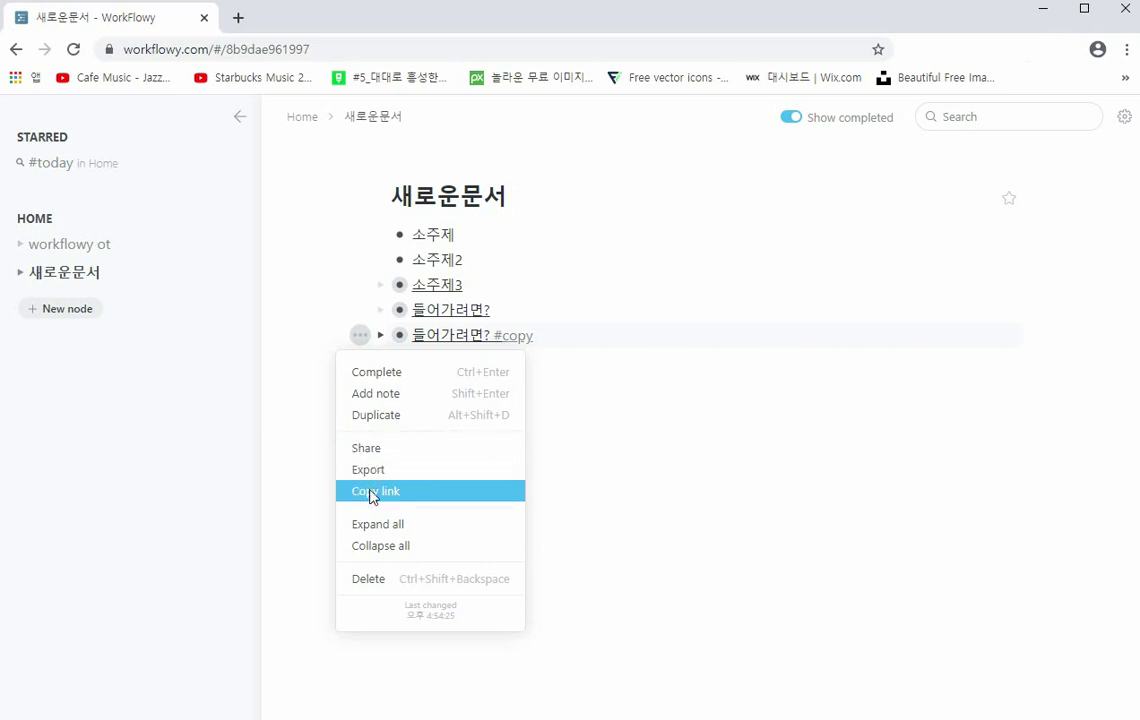
click(373, 588)
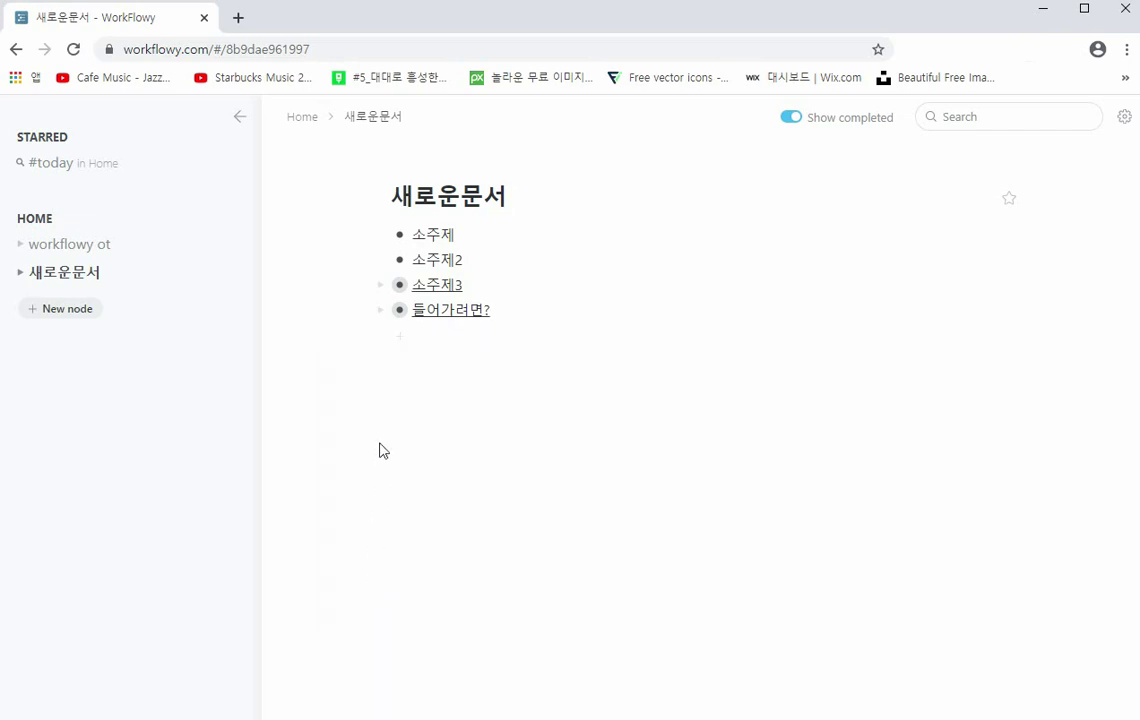
click(358, 312)
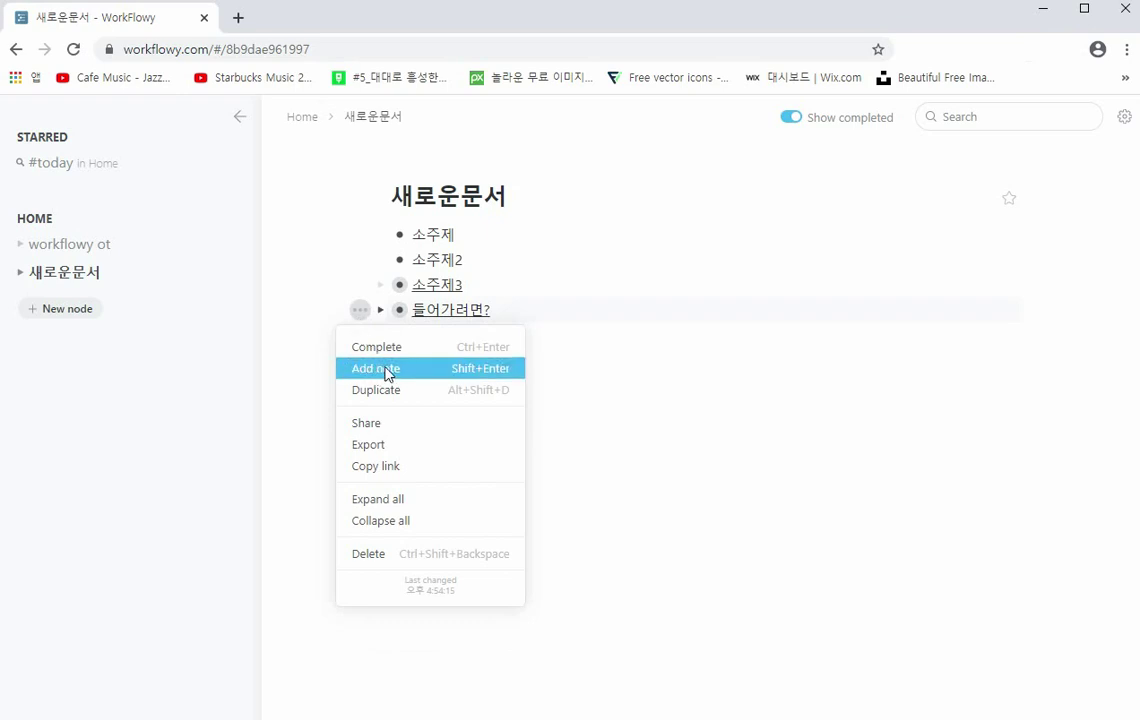
Step: Add the note '그 아래 상세 설명을 적을 수 있는 기능입니다.' under 들어가려면?
click(386, 369)
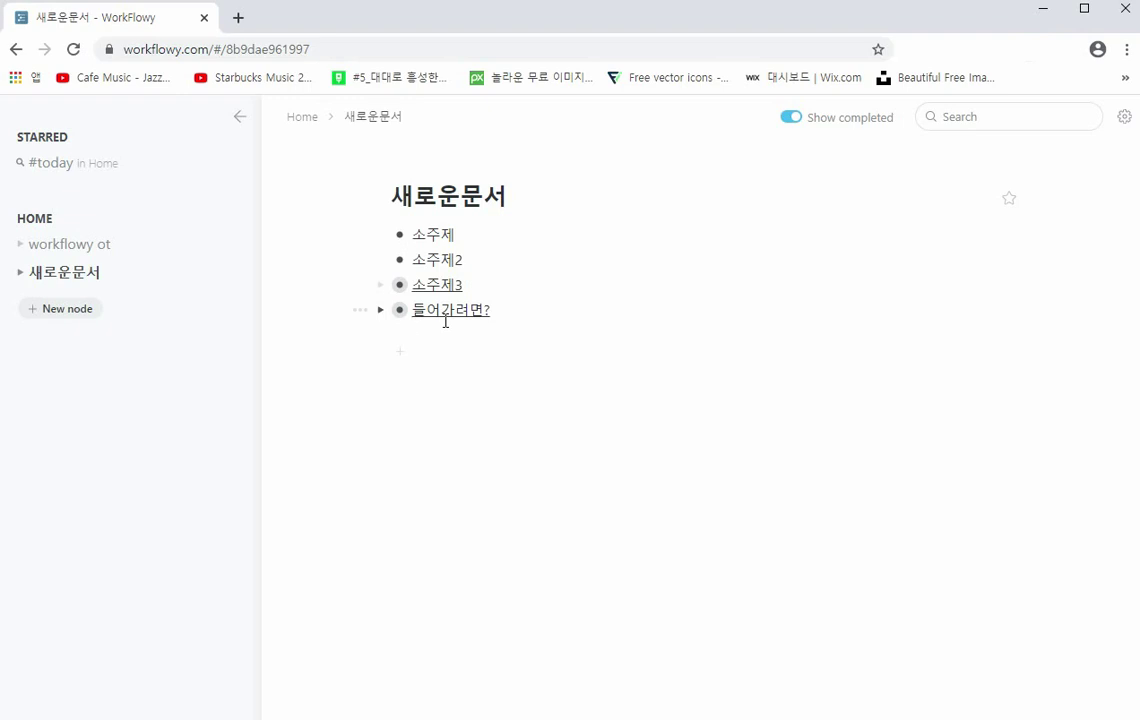
text(그 아래 삭)
text(ㅔ)
key(BackSpace)
key(BackSpace)
key(BackSpace)
text(상세 설명을 적을 수 있는 기능)
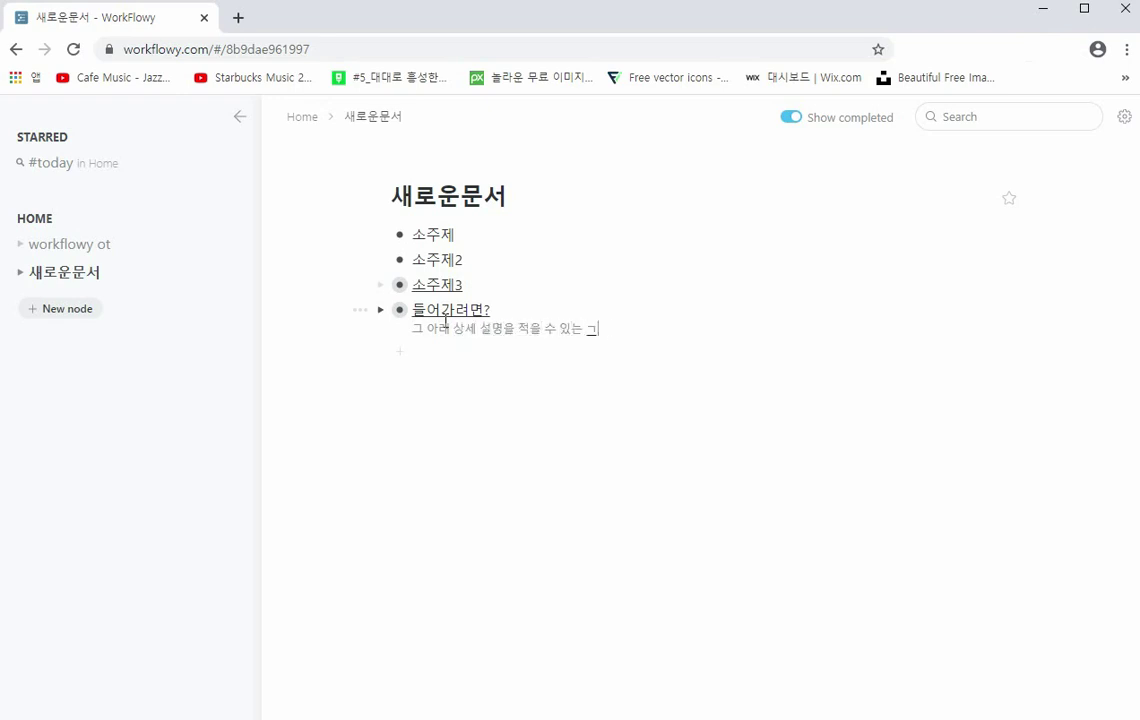
text(입니다.)
Step: Add an empty bullet at the top of the 새로운문서 list
double_click(354, 206)
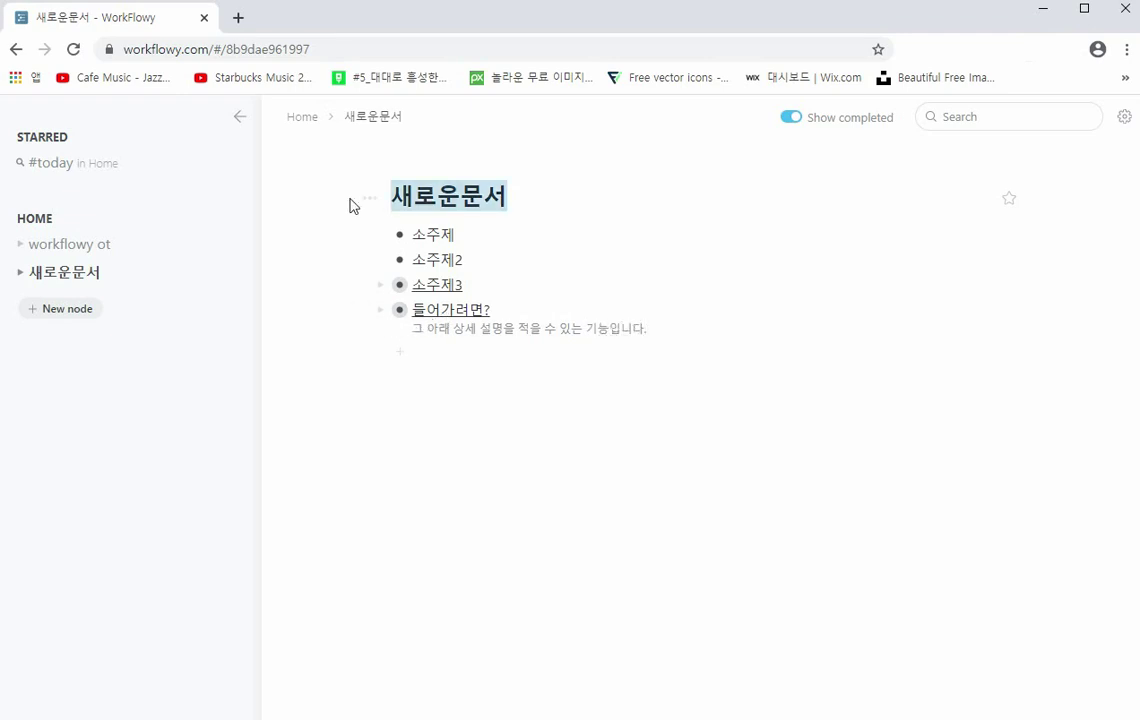
click(530, 198)
key(Return)
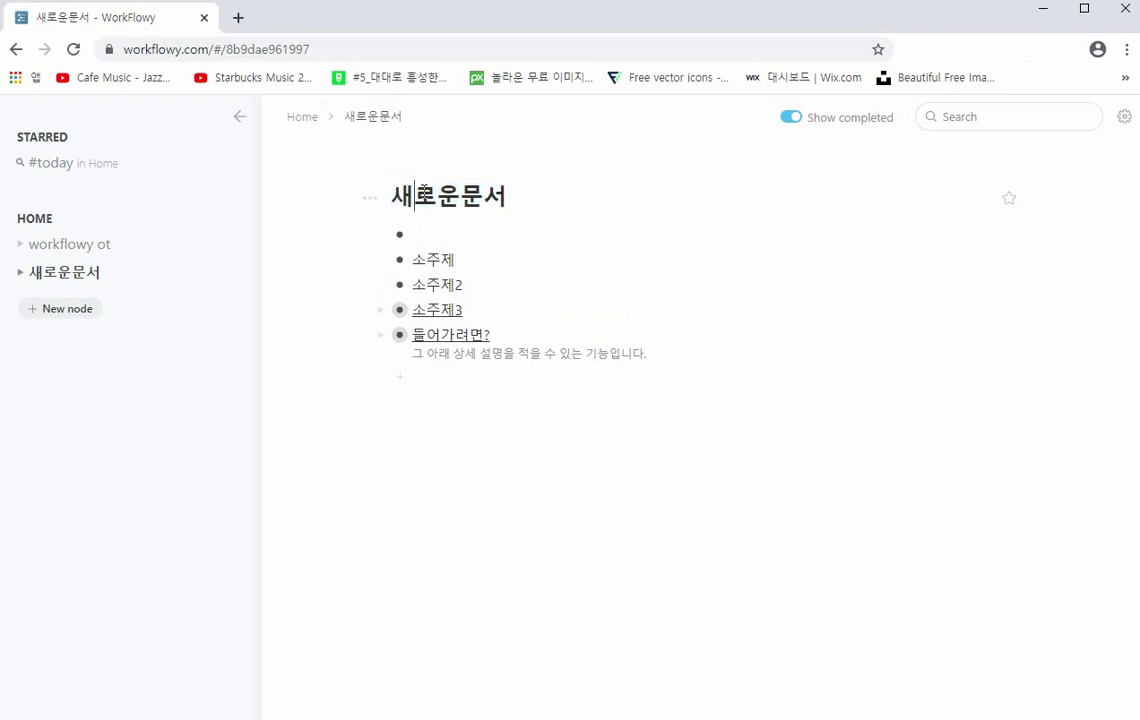
Step: Add the title note '새로운 문서에 대한 설명' / '이 문서는 임시로 작성되었습니다'
mouse_move(372, 200)
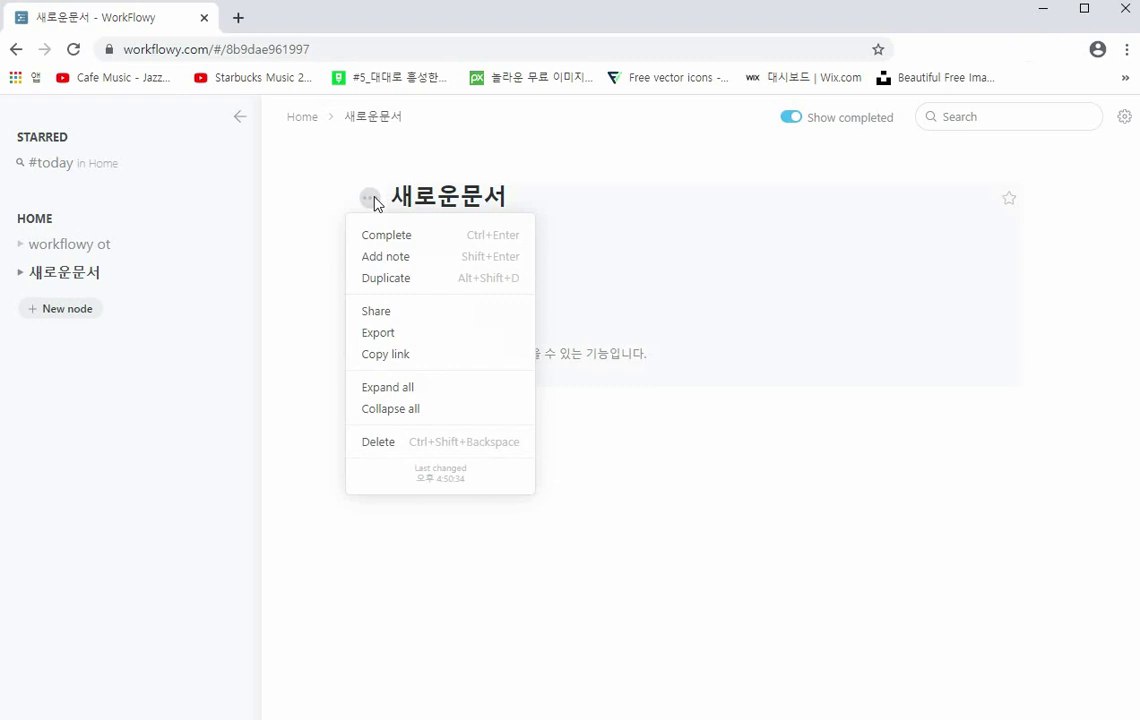
click(385, 256)
text(새로)
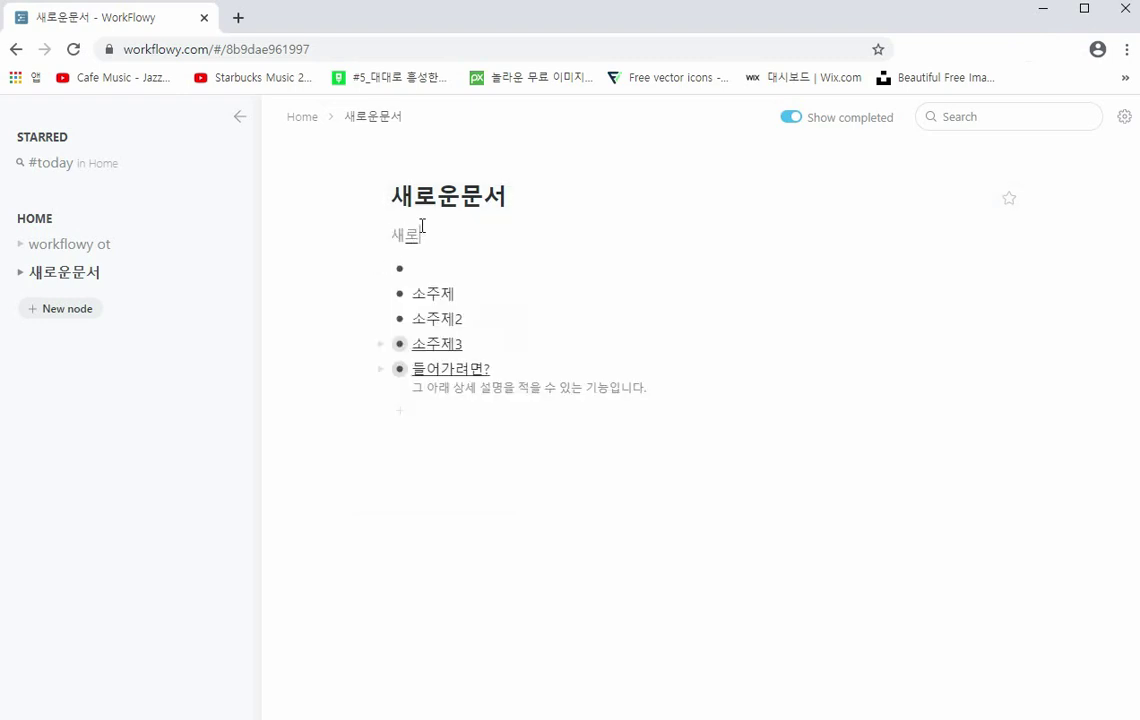
text(운 문서에 대한 설명)
key(Return)
text(이 문)
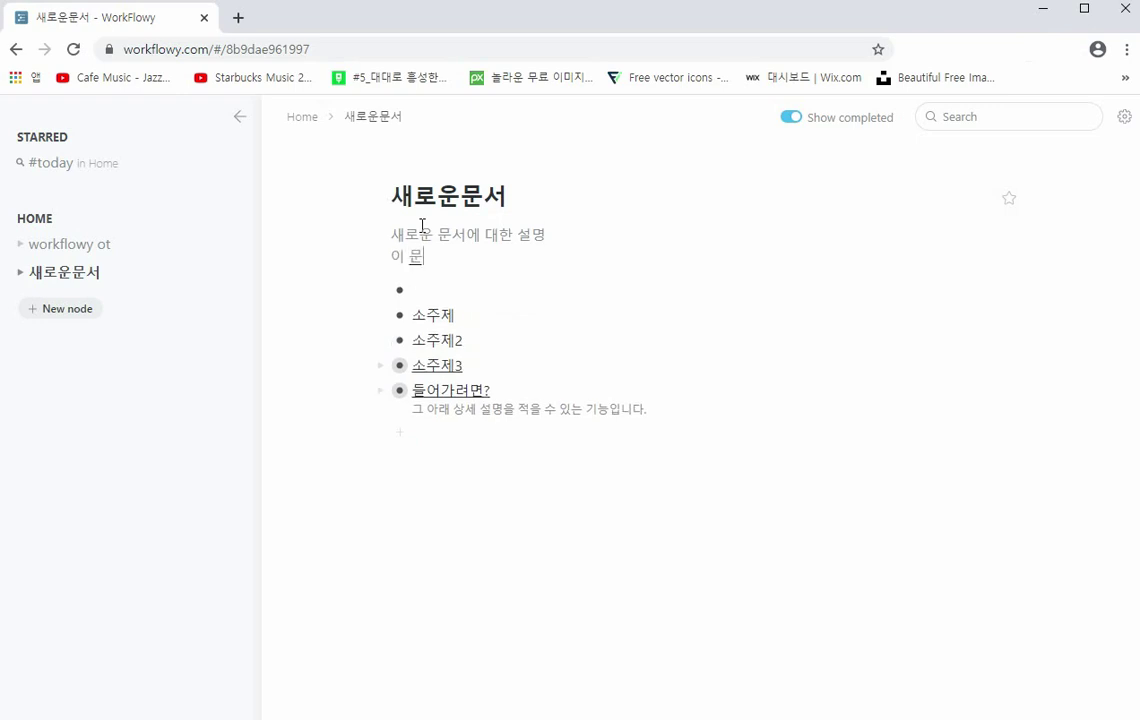
text(서는 임시로 작성되어)
text(ㅆ습니다)
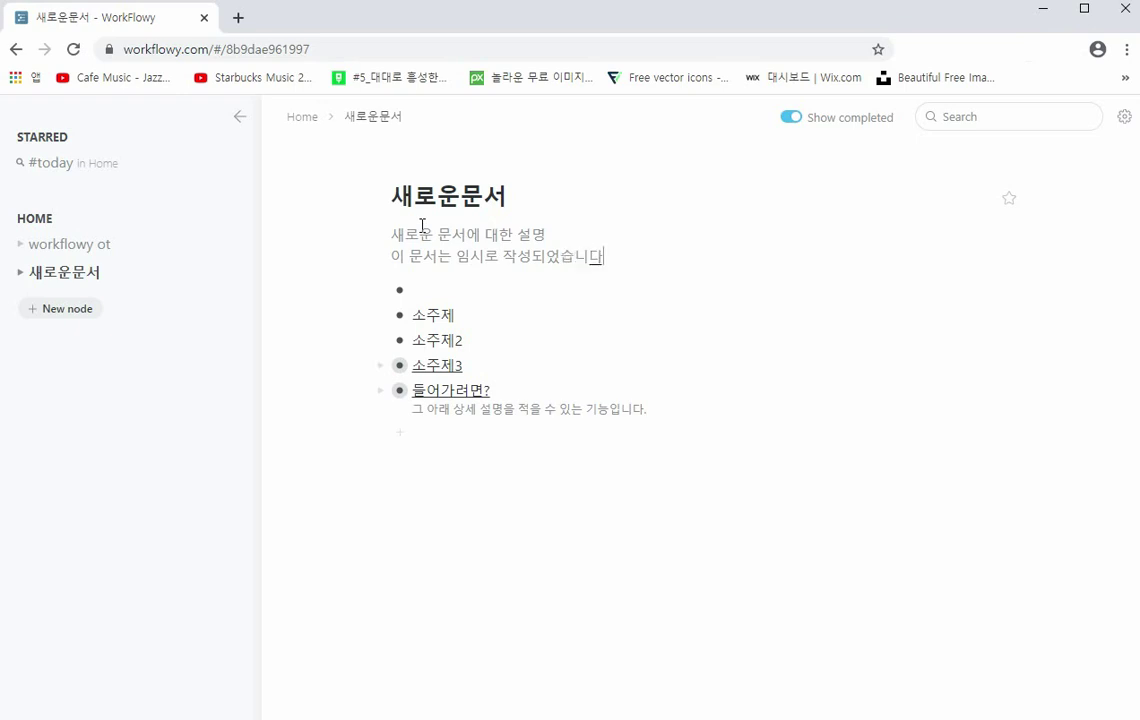
key(Return)
key(Return)
key(Return)
key(Return)
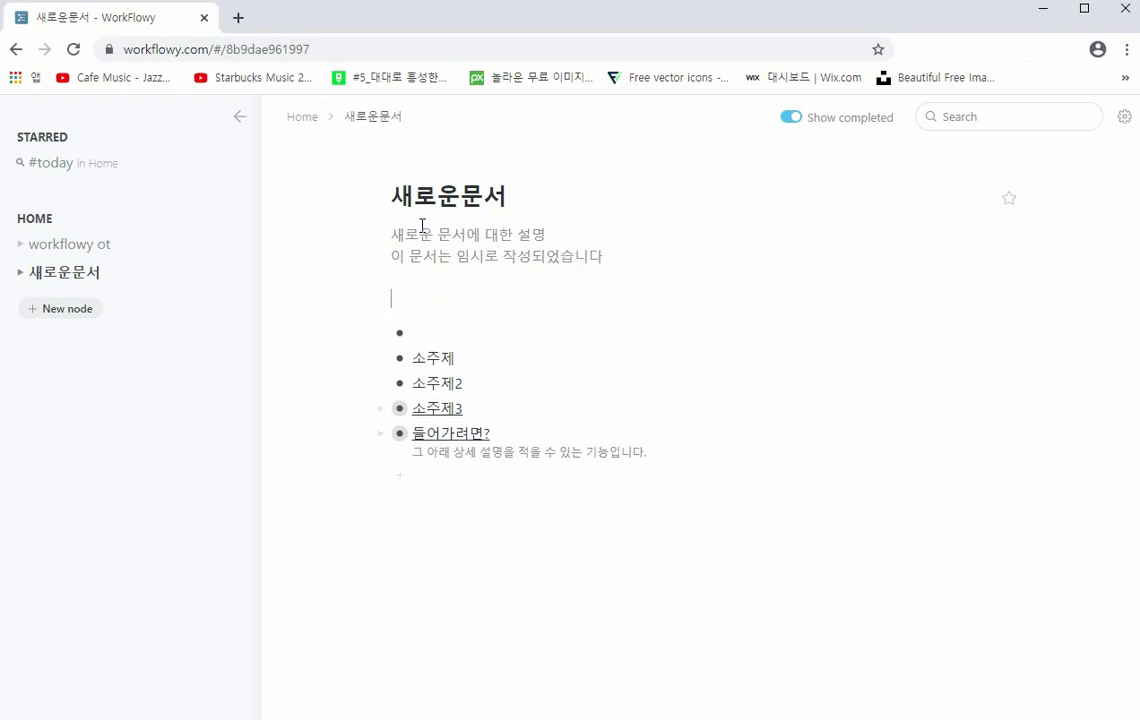
Step: Copy and paste the two description lines as a test, then delete the extra pasted lines
drag(606, 249, 382, 244)
key(ctrl+c)
key(Down)
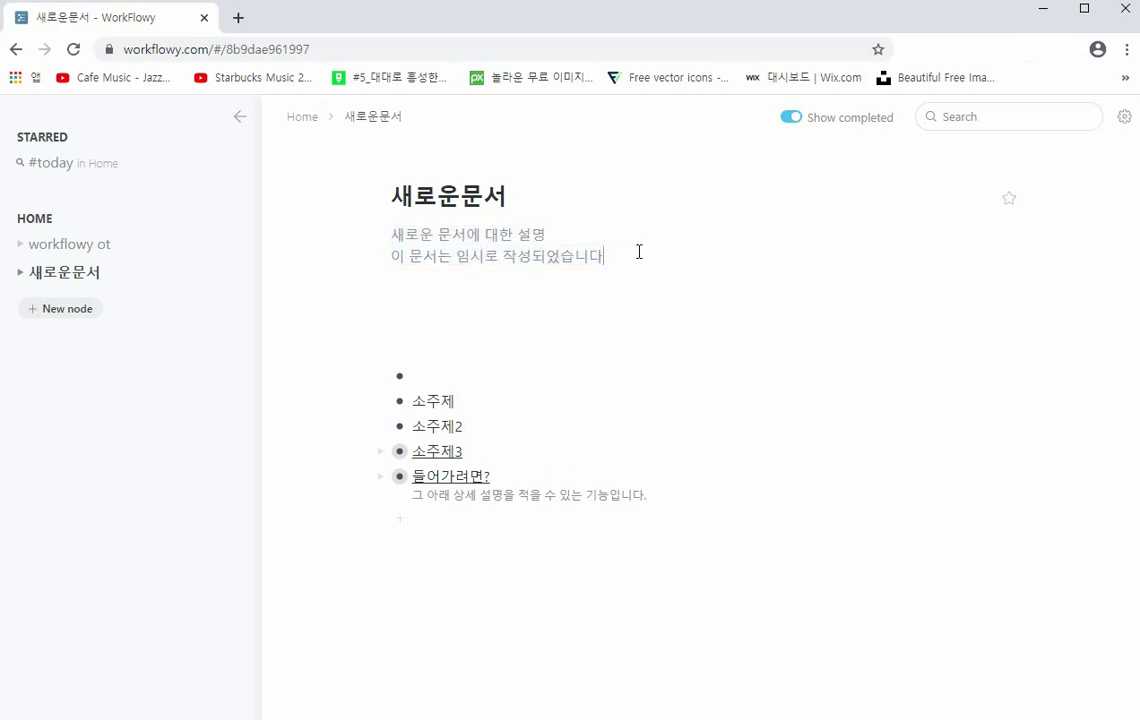
key(ctrl+v)
key(ctrl+v)
key(ctrl+v)
key(ctrl+v)
key(ctrl+v)
key(ctrl+v)
key(ctrl+v)
key(ctrl+v)
key(ctrl+v)
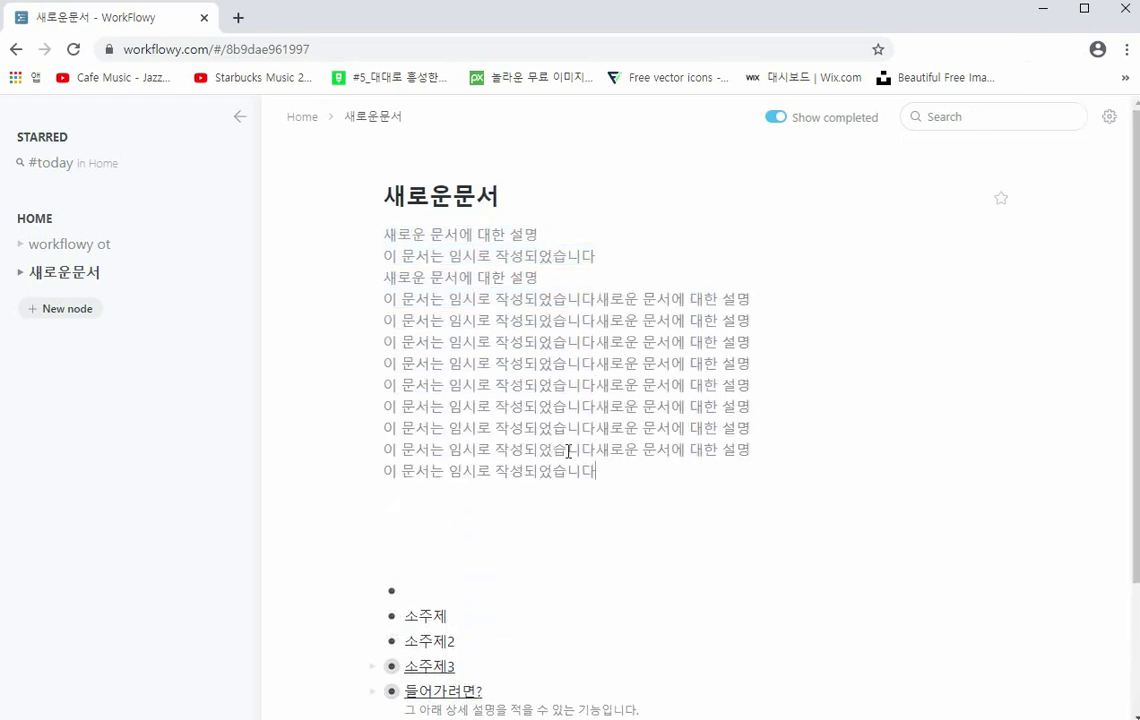
drag(500, 530, 374, 277)
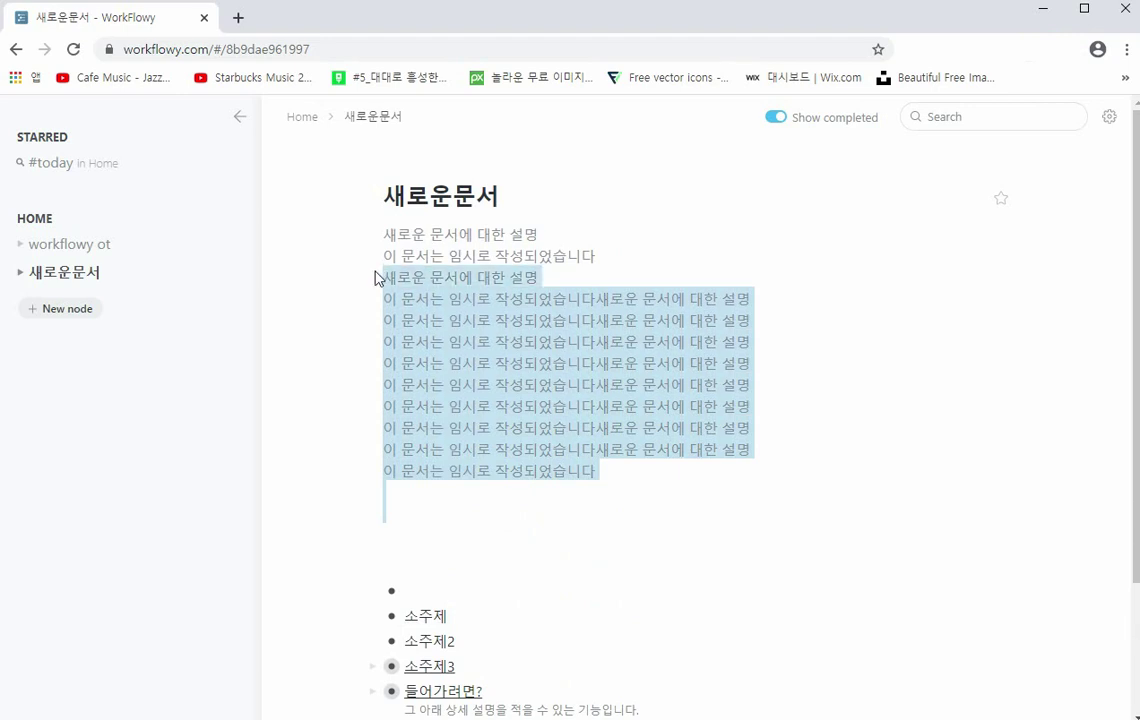
key(BackSpace)
key(Delete)
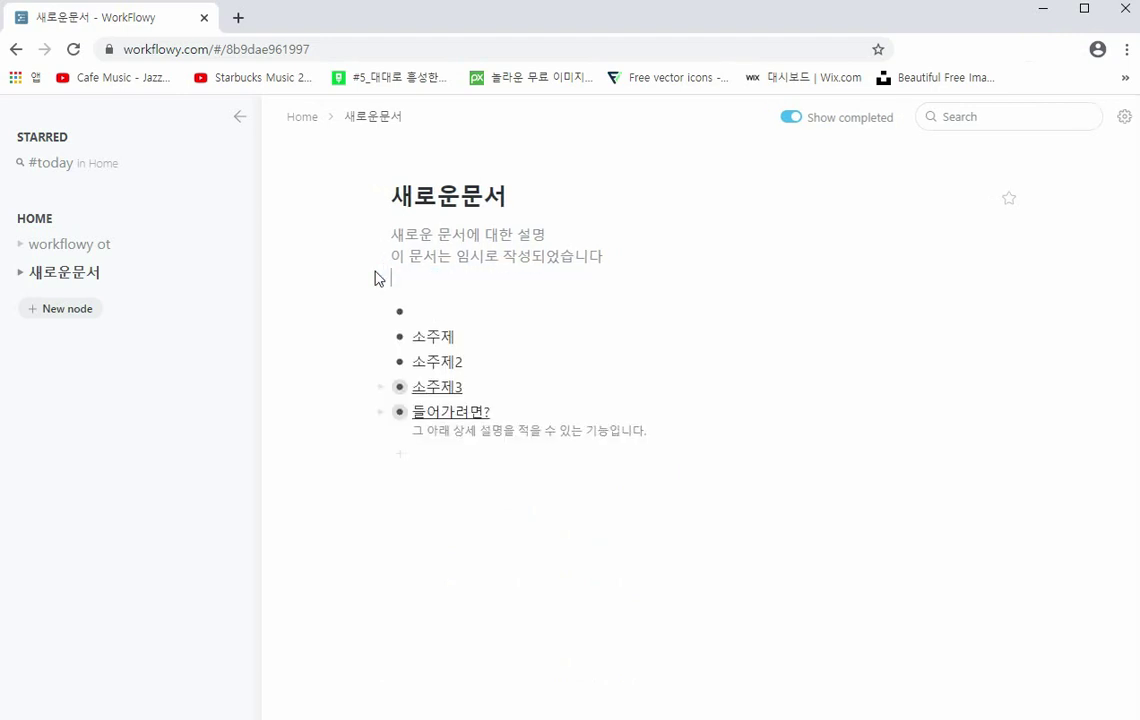
Step: Add, indent and outdent empty bullets at the top, then delete them all
click(452, 310)
key(Return)
key(Return)
key(Return)
key(Tab)
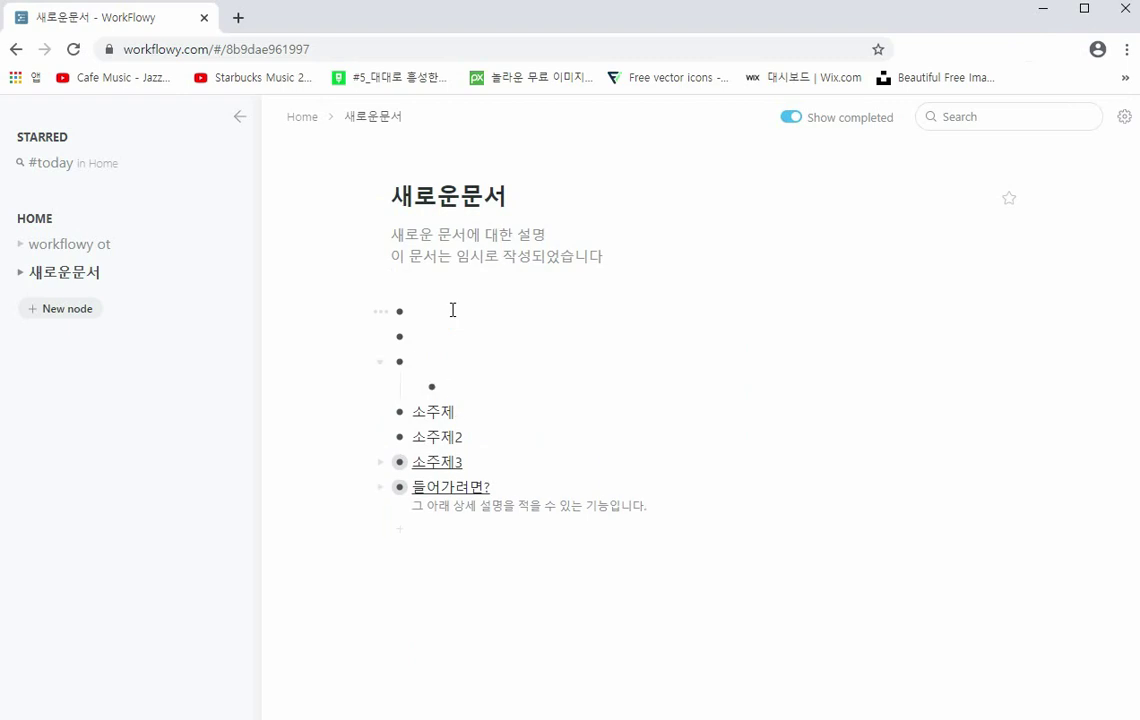
key(shift+Tab)
key(BackSpace)
key(BackSpace)
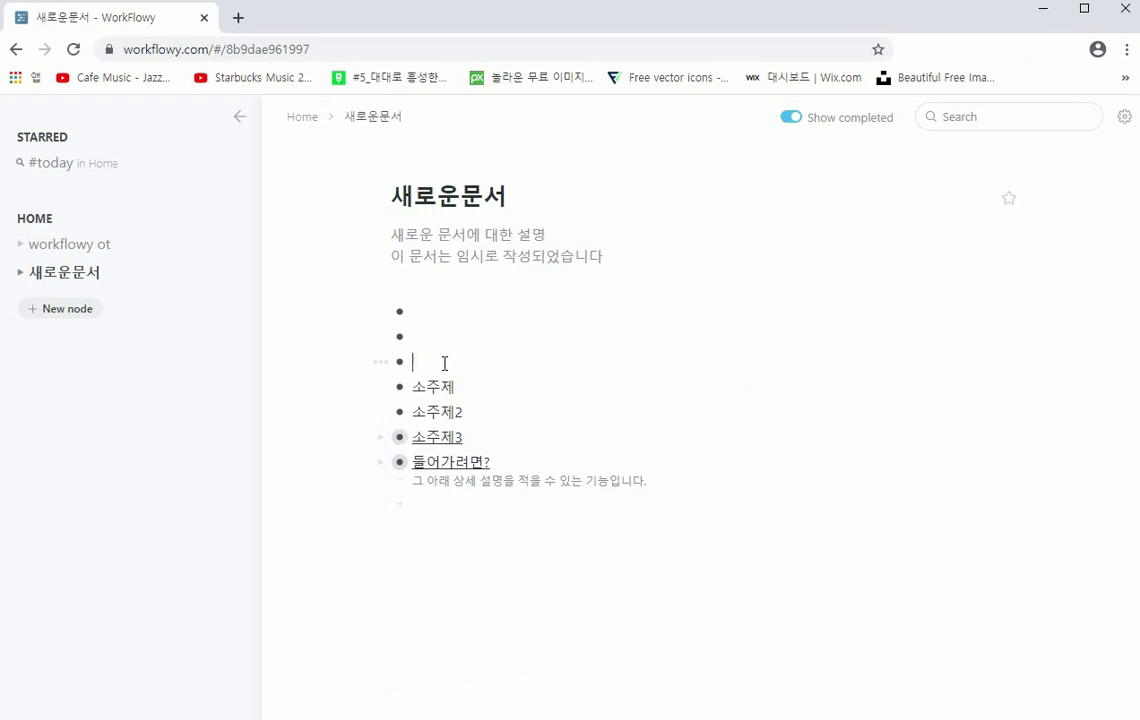
key(BackSpace)
key(BackSpace)
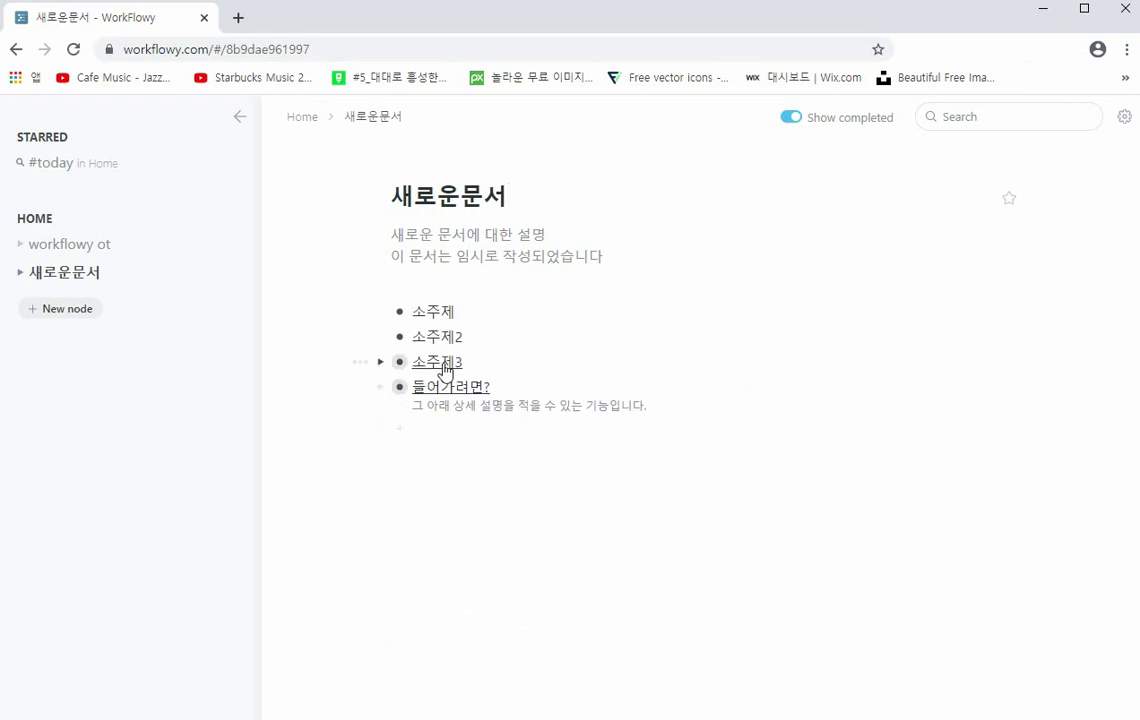
Step: Add and then remove an empty bullet below 들어가려면?'s note
click(710, 389)
click(702, 402)
key(Return)
key(BackSpace)
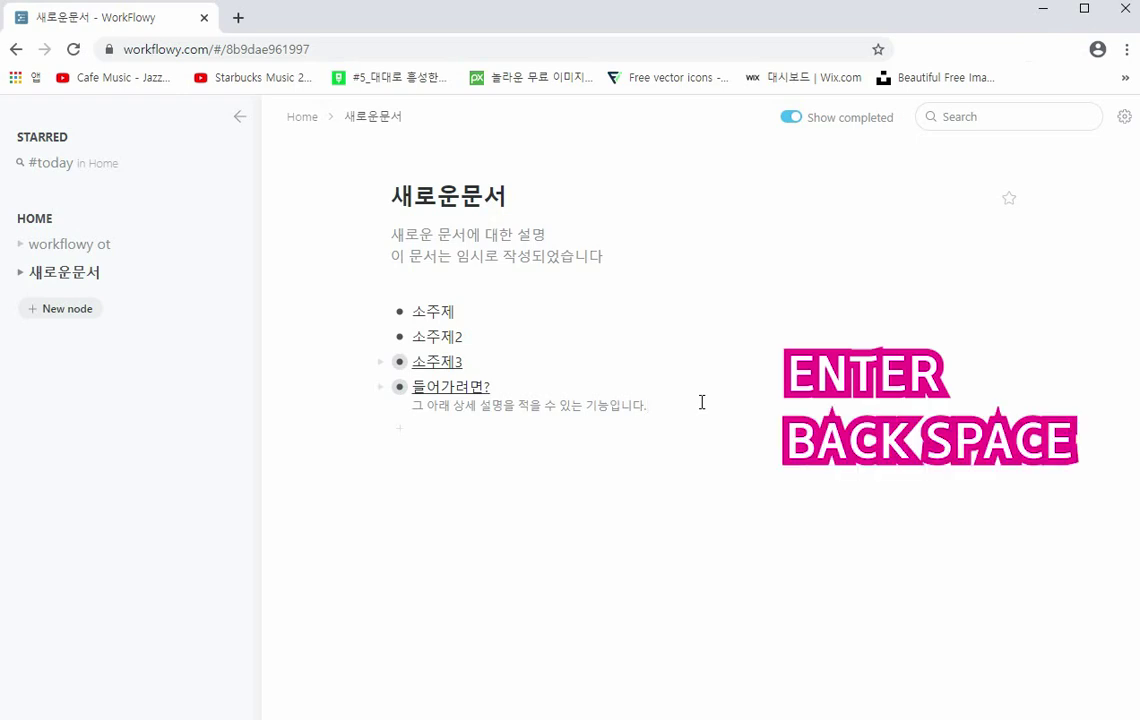
key(Tab)
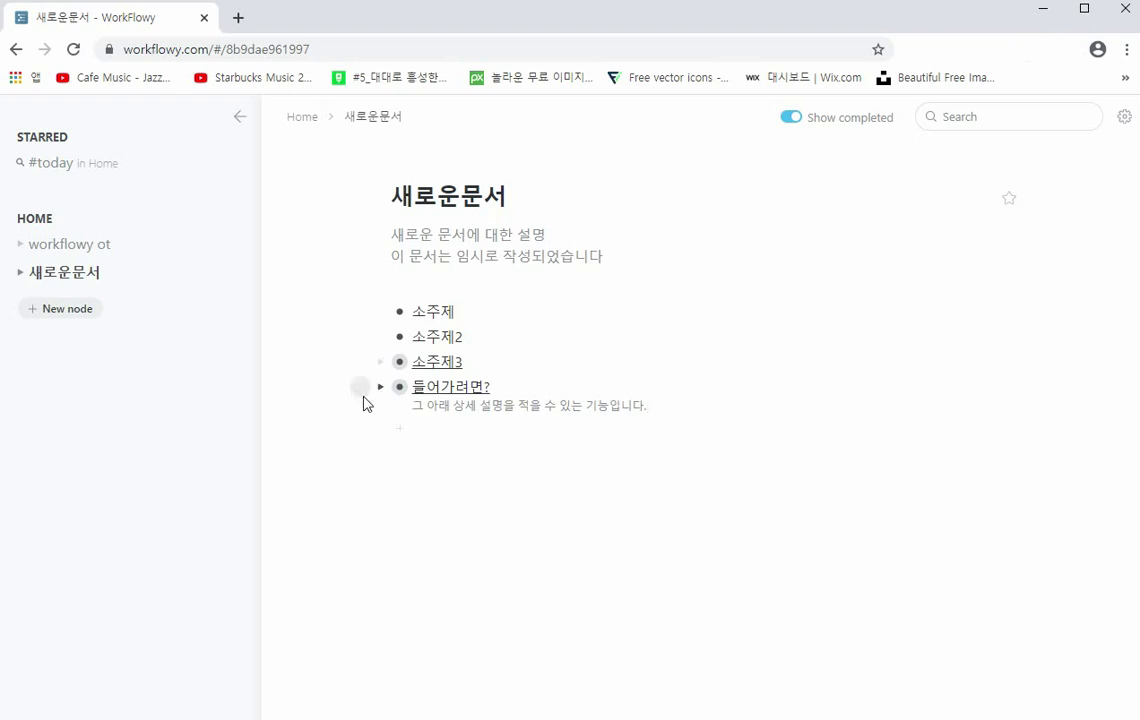
Step: Switch between workflowy ot and 새로운문서, ending on workflowy ot with its title options showing
click(59, 248)
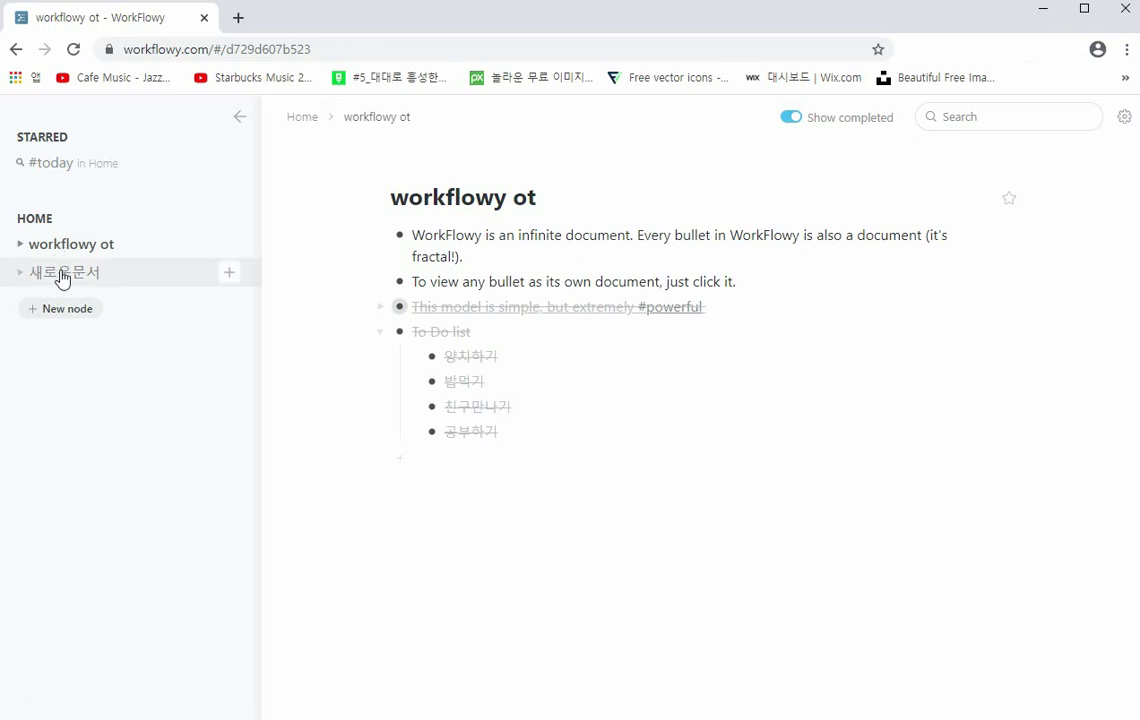
click(62, 278)
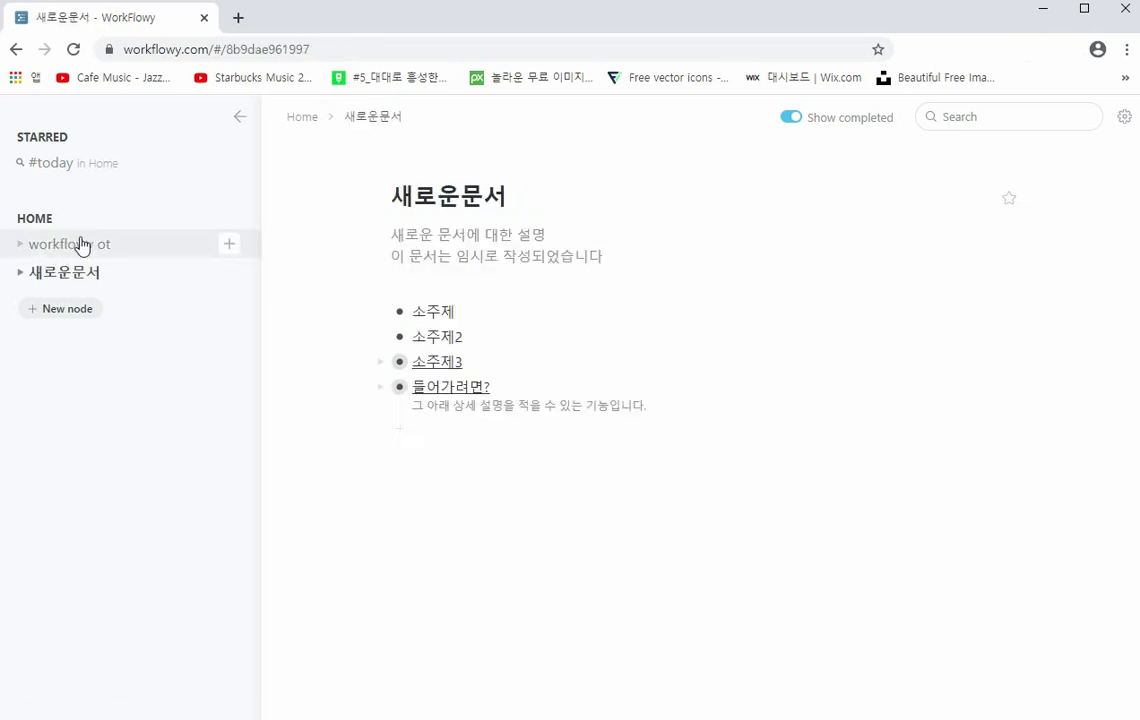
click(82, 246)
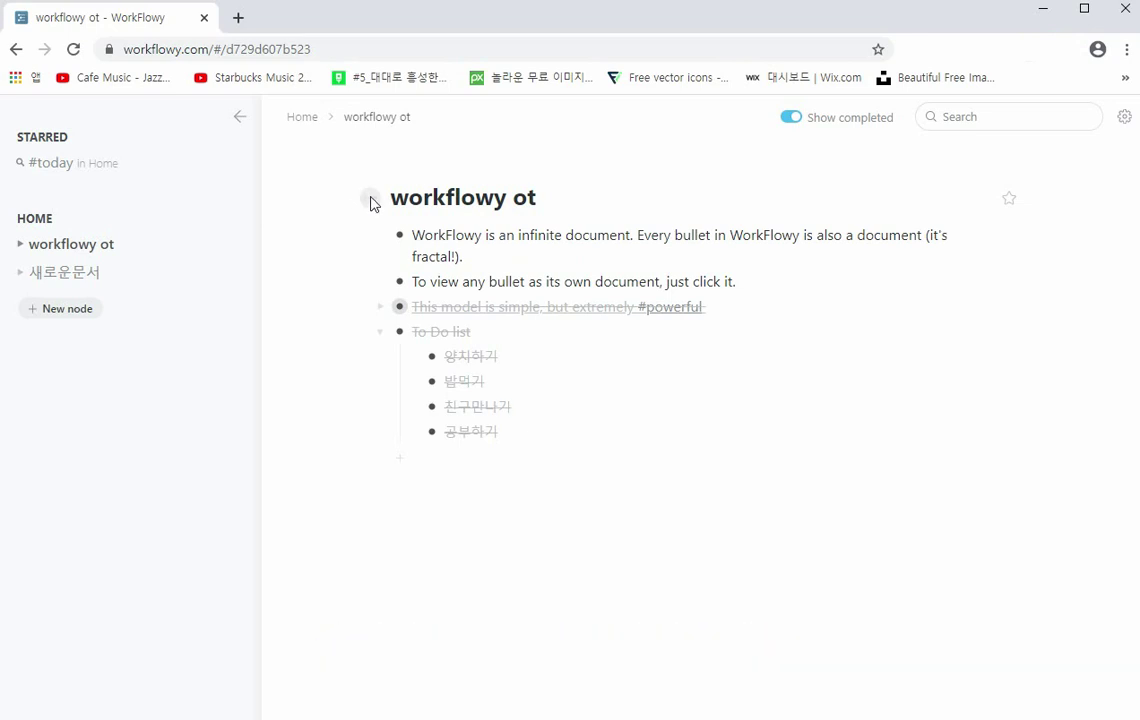
mouse_move(371, 203)
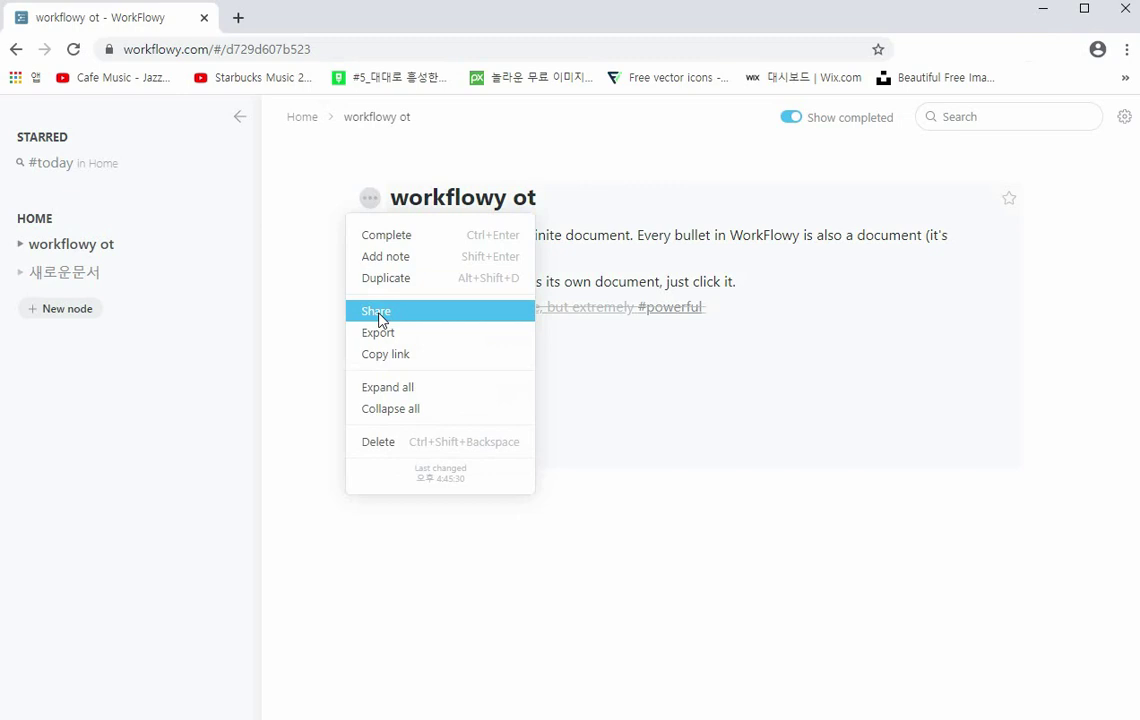
Step: Open Share for workflowy ot, review the access levels and keep Full access for invitees
click(379, 318)
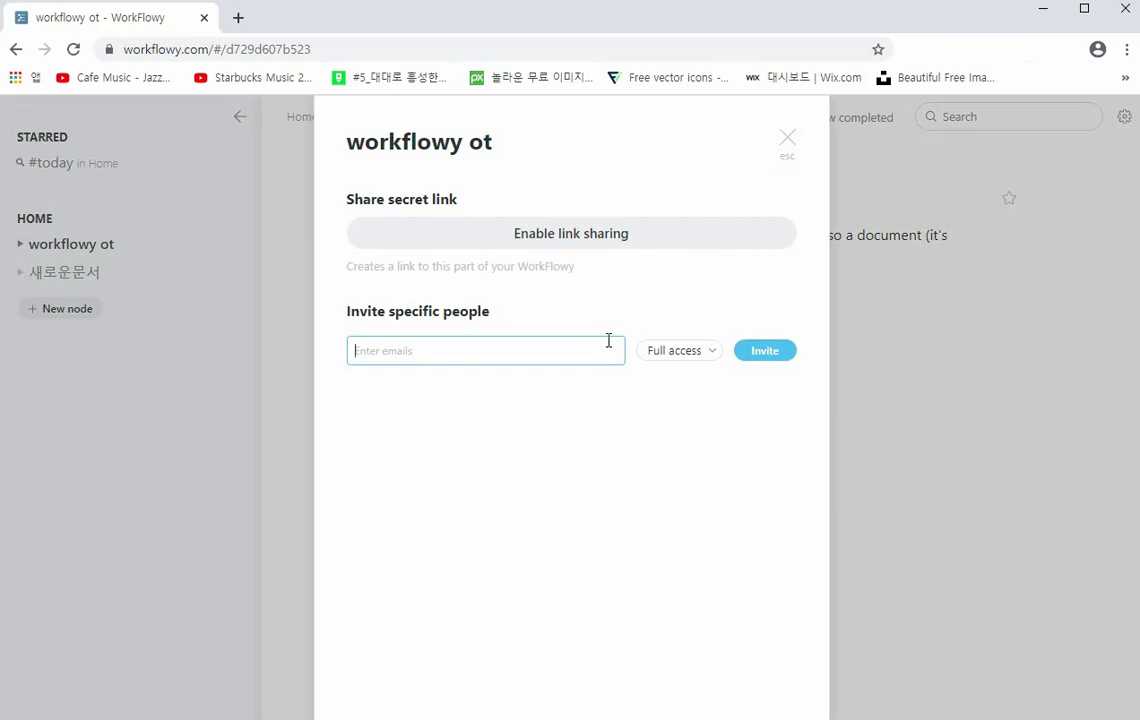
click(705, 353)
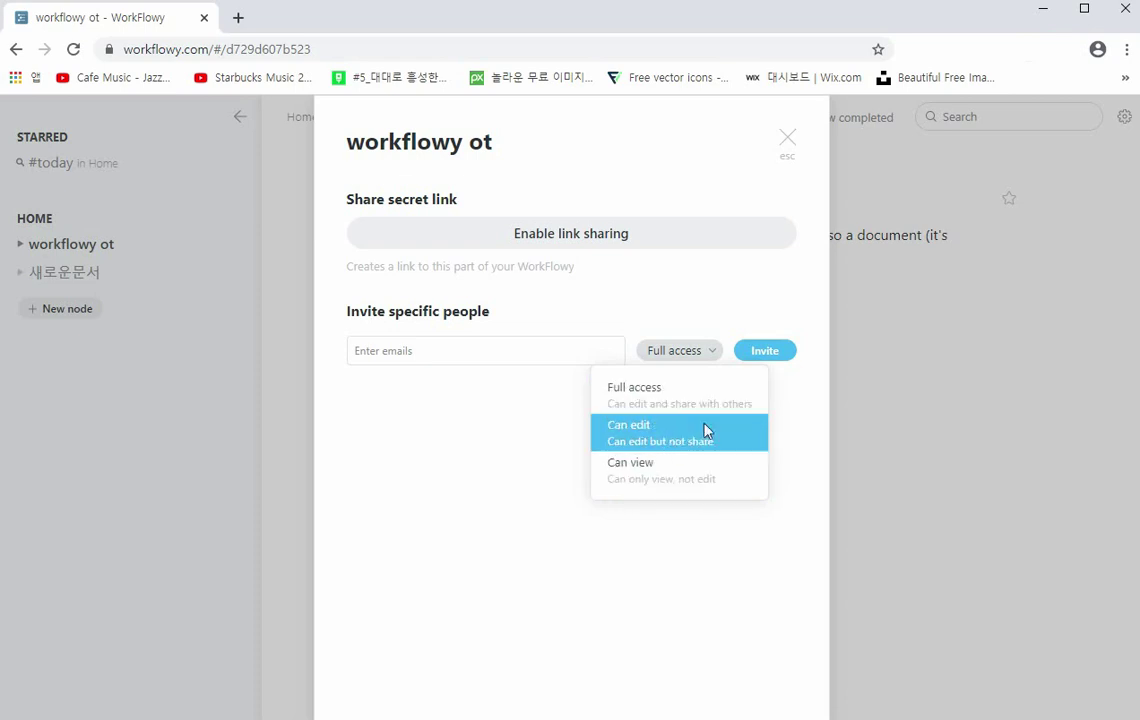
click(814, 461)
click(520, 347)
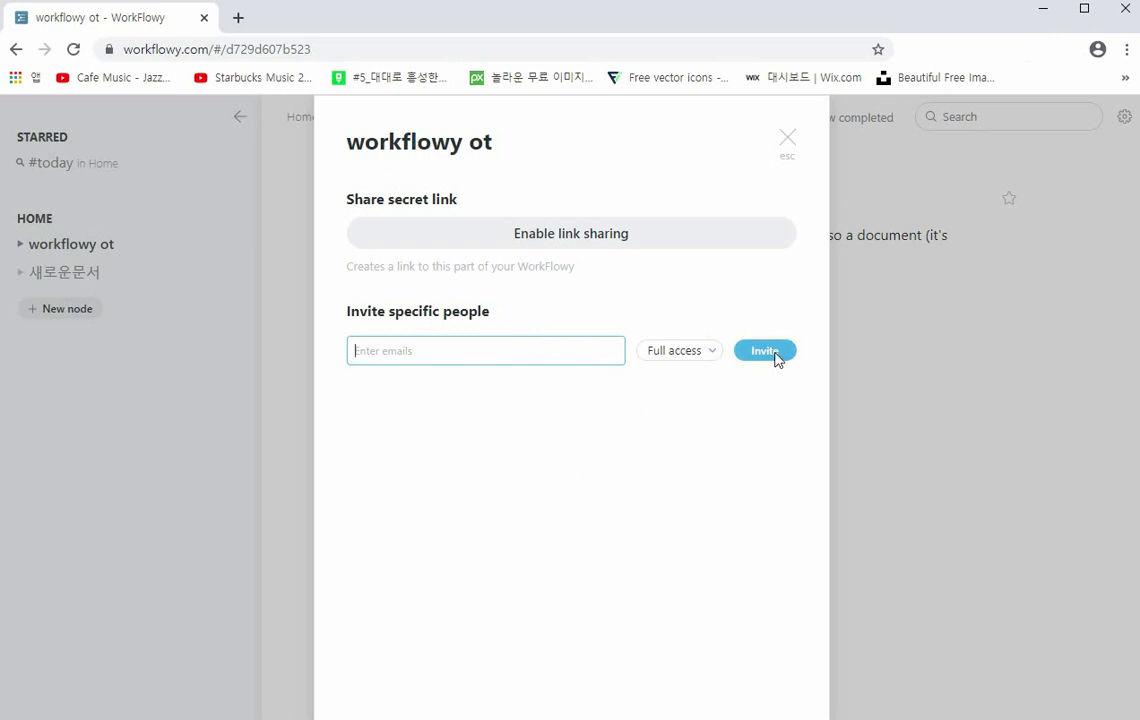
click(686, 302)
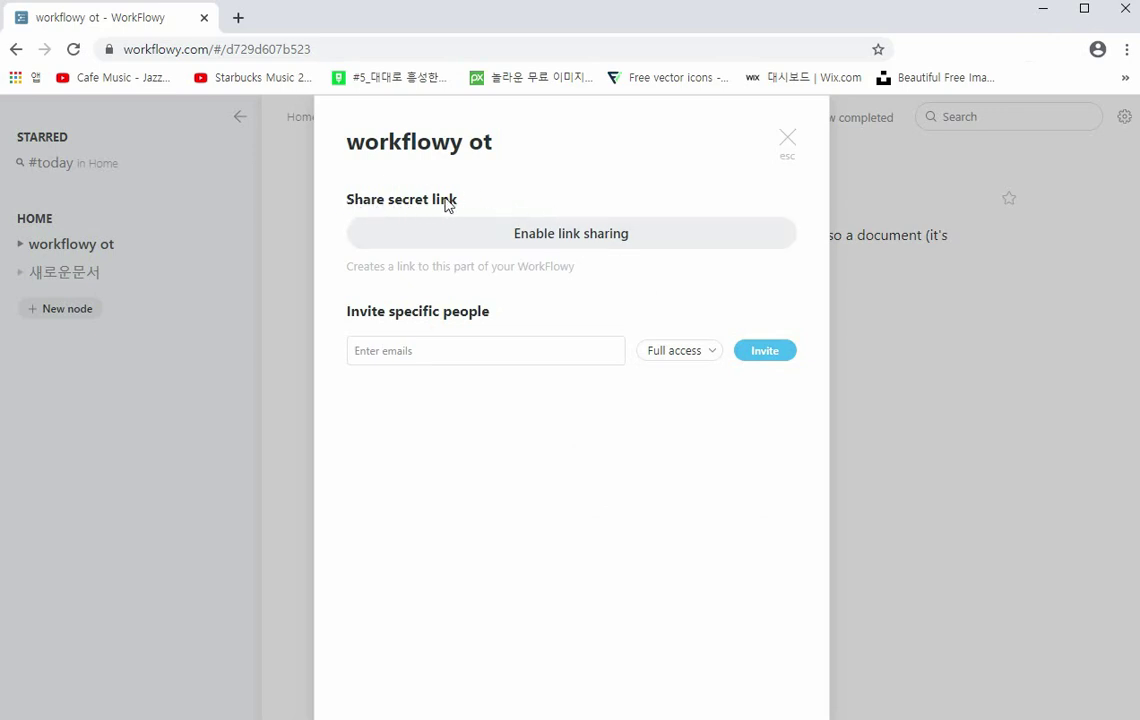
Step: Enable link sharing and copy the secret link for workflowy ot
click(608, 238)
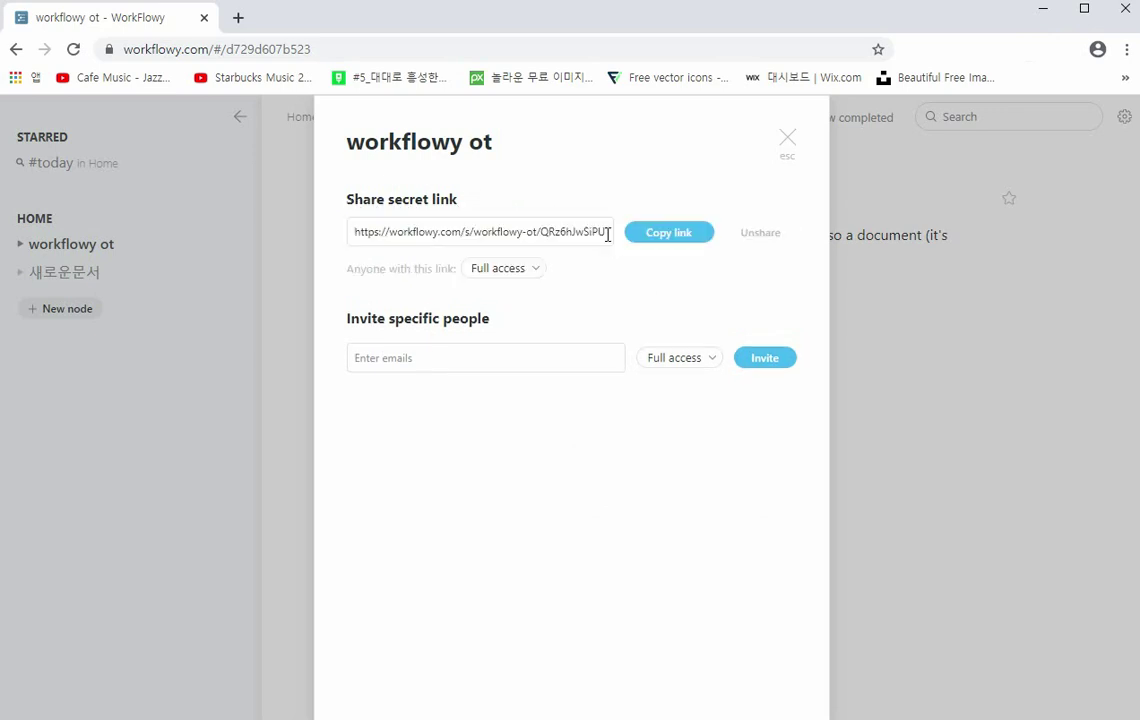
click(432, 229)
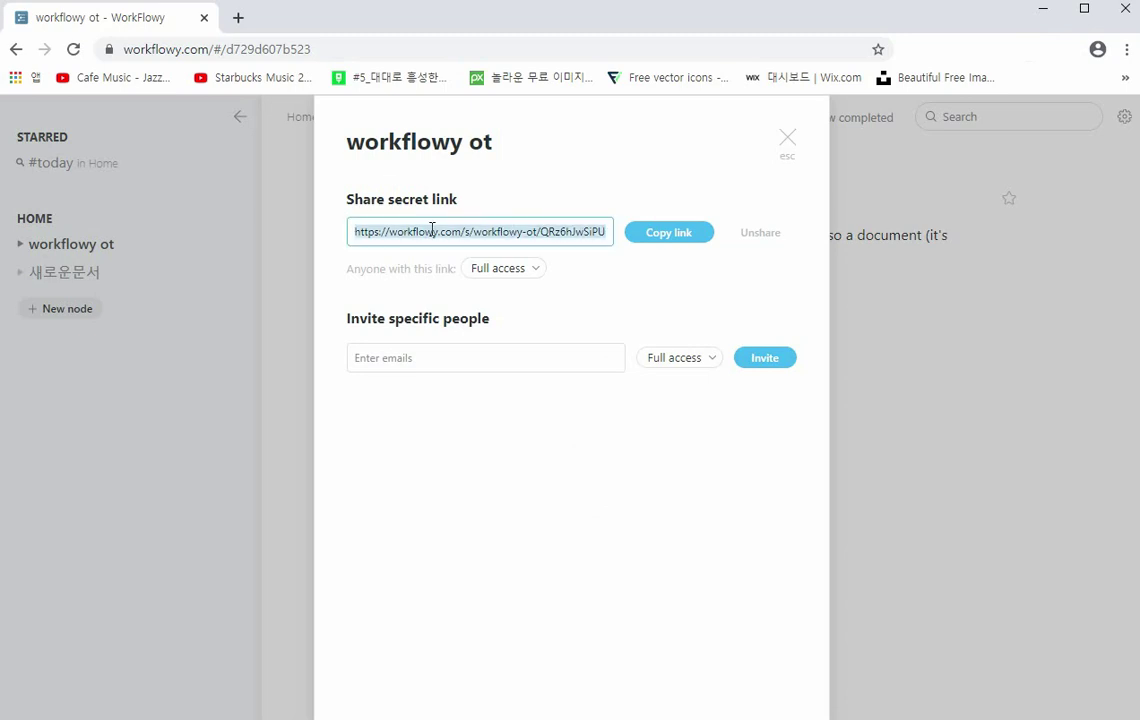
click(665, 235)
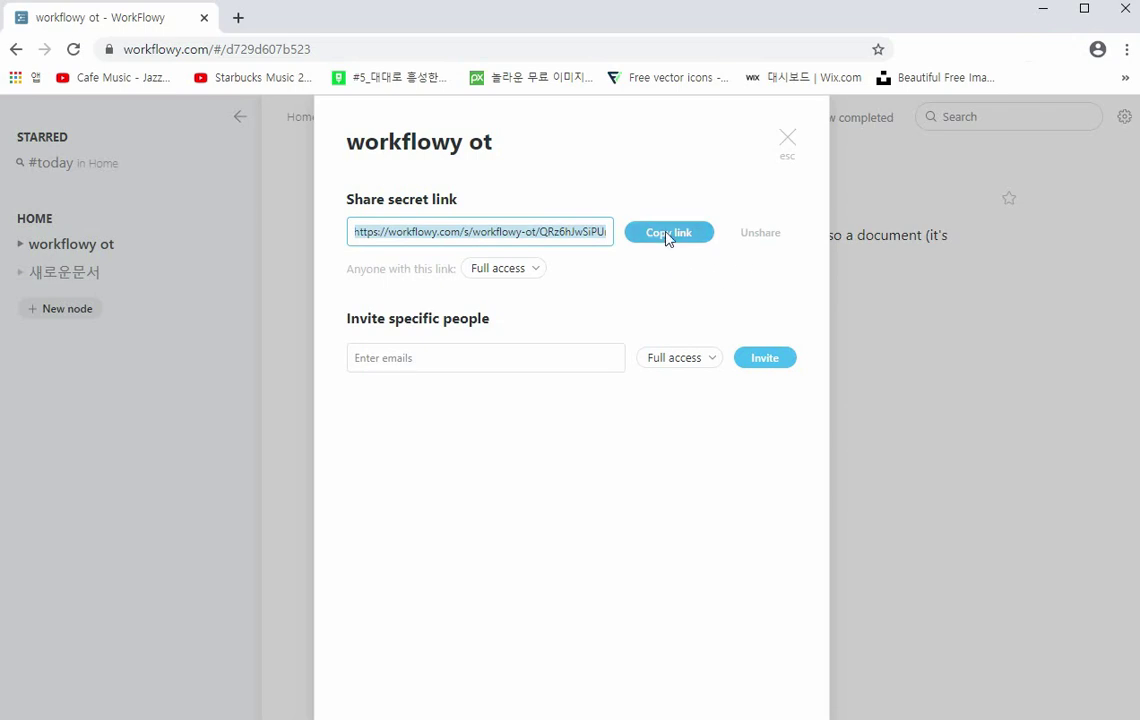
Step: Review the link's Full access level, then unshare the link and close the dialog
click(572, 232)
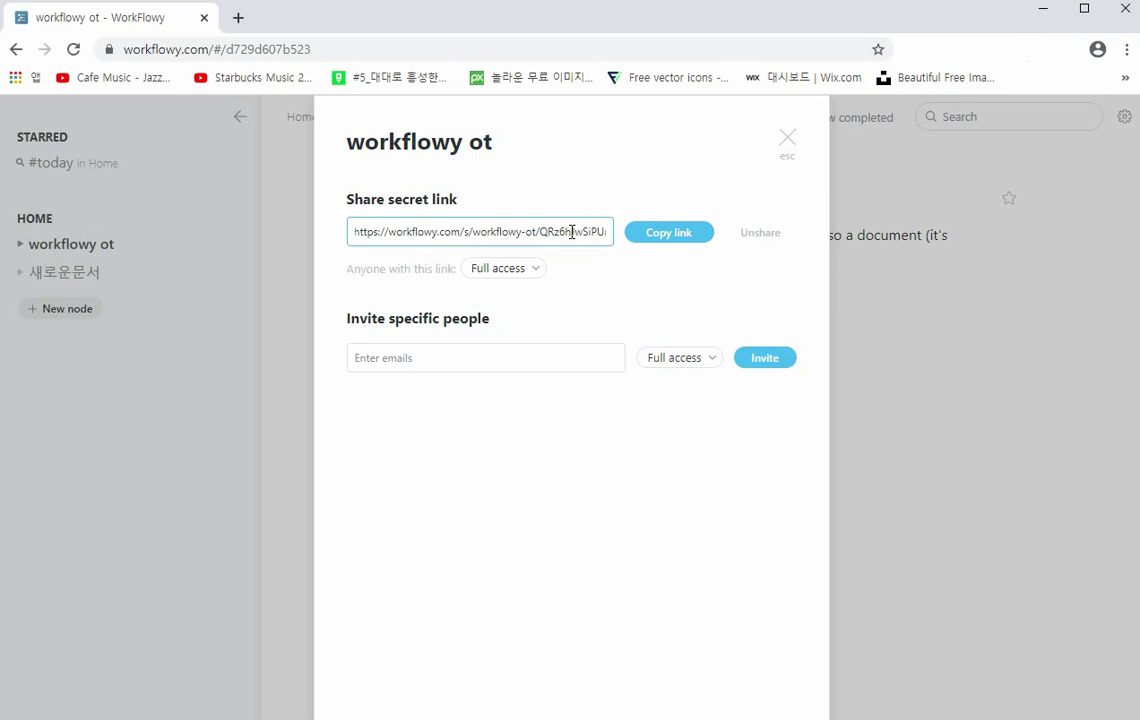
click(534, 274)
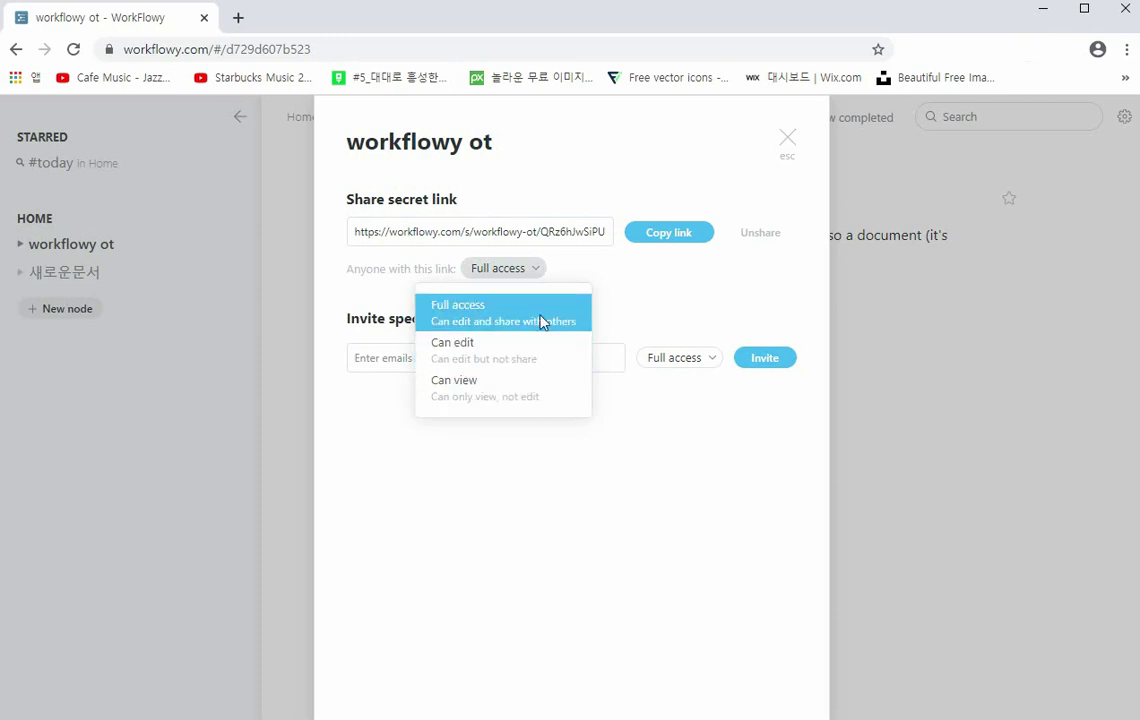
click(575, 236)
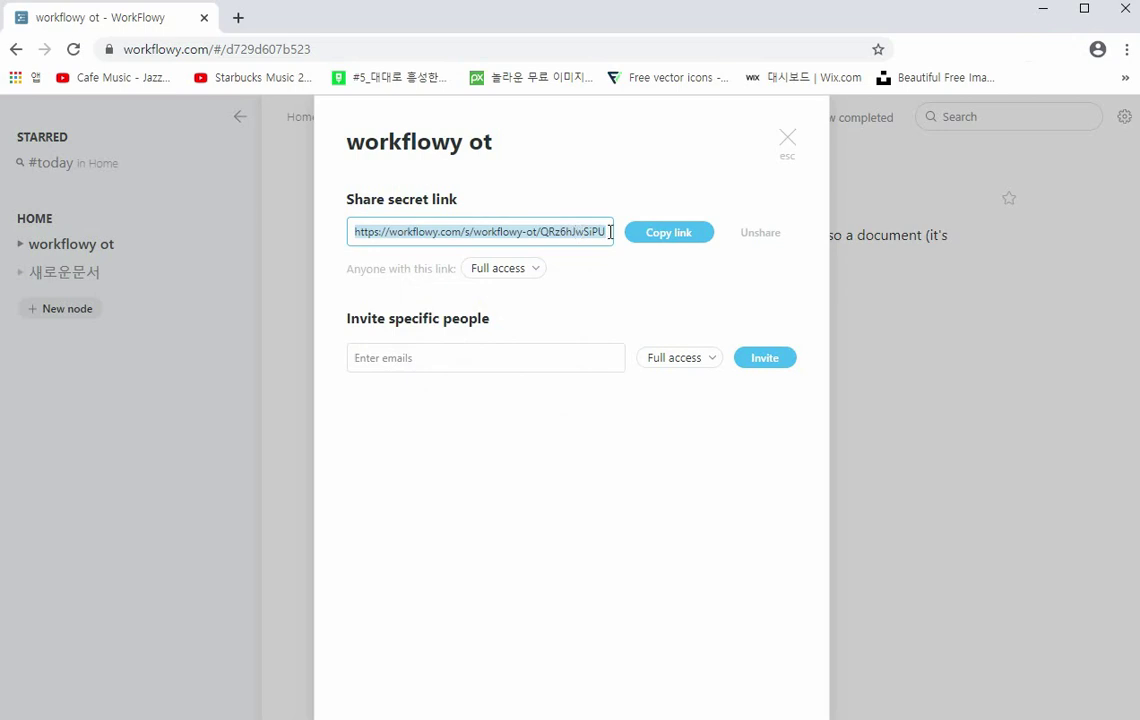
click(759, 236)
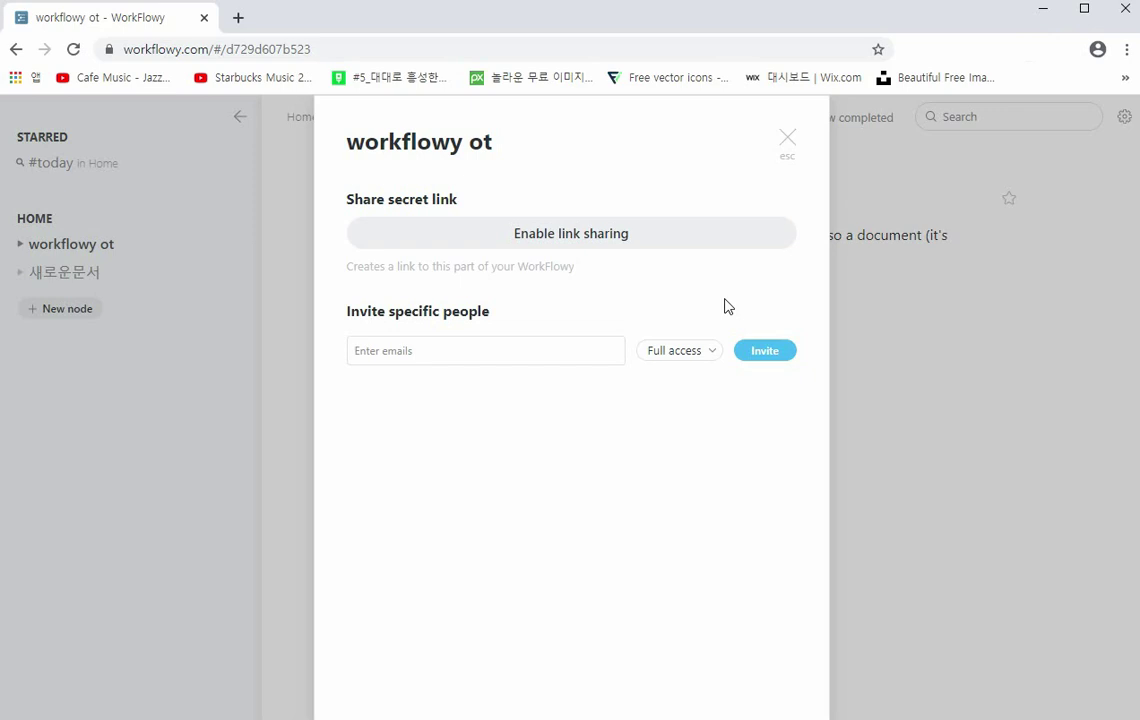
click(789, 139)
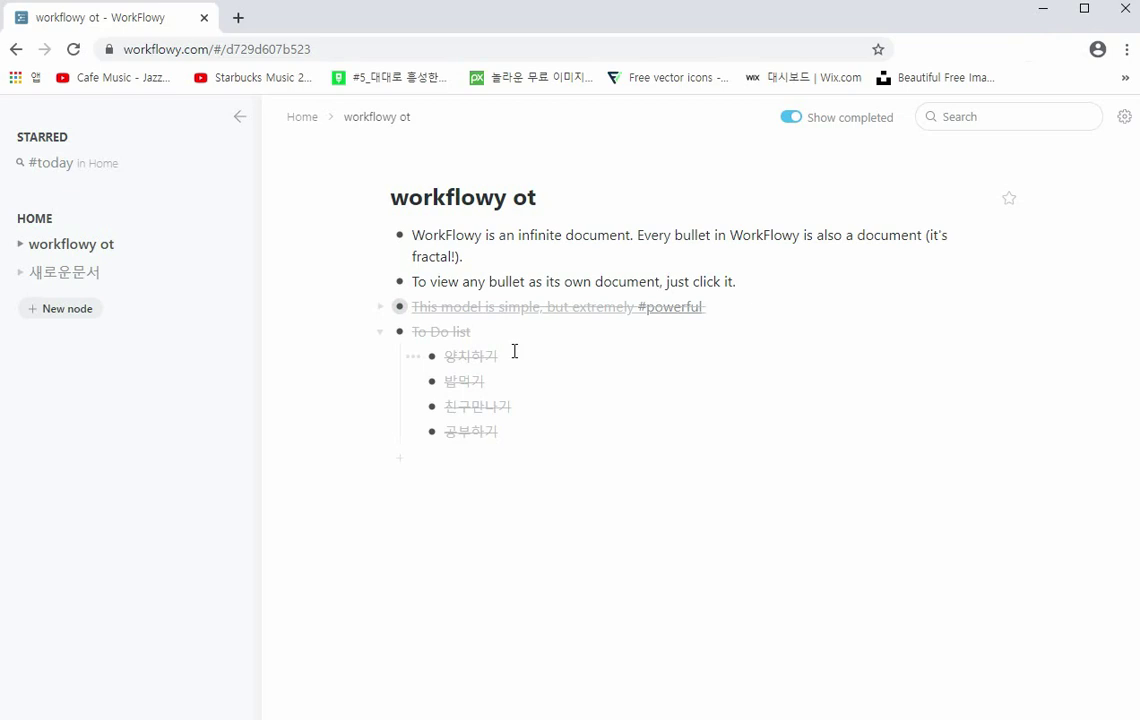
click(1009, 199)
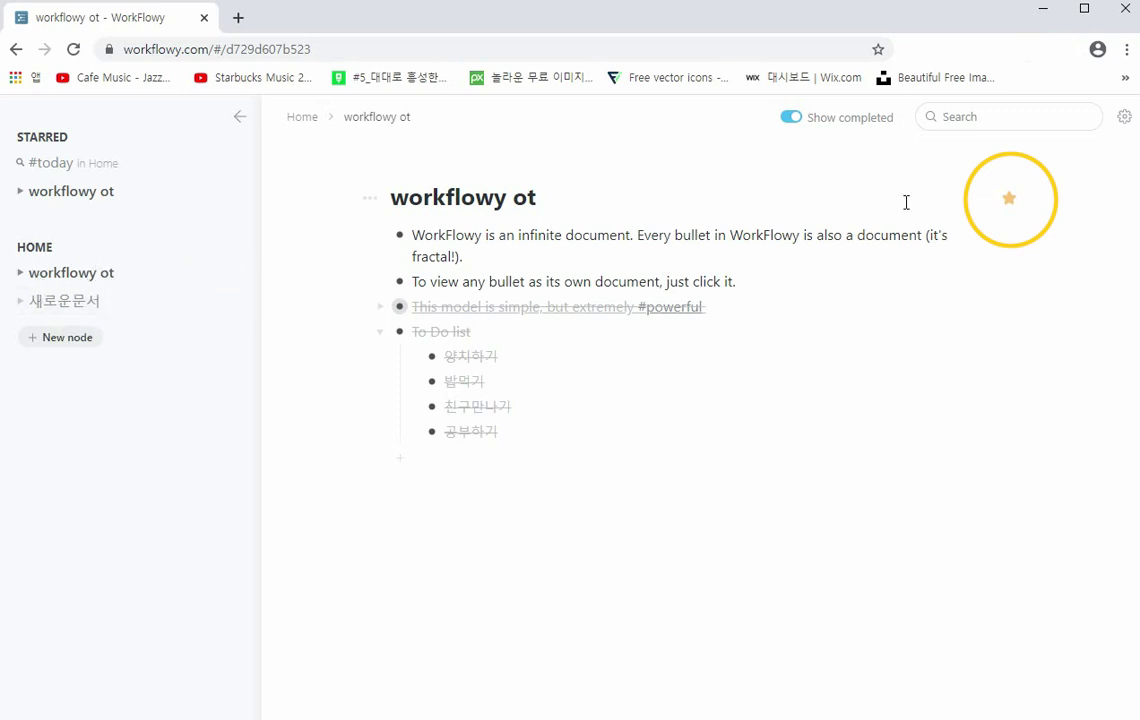
click(1010, 204)
click(1010, 204)
click(1010, 204)
click(1010, 204)
click(1010, 204)
click(1010, 204)
click(1010, 204)
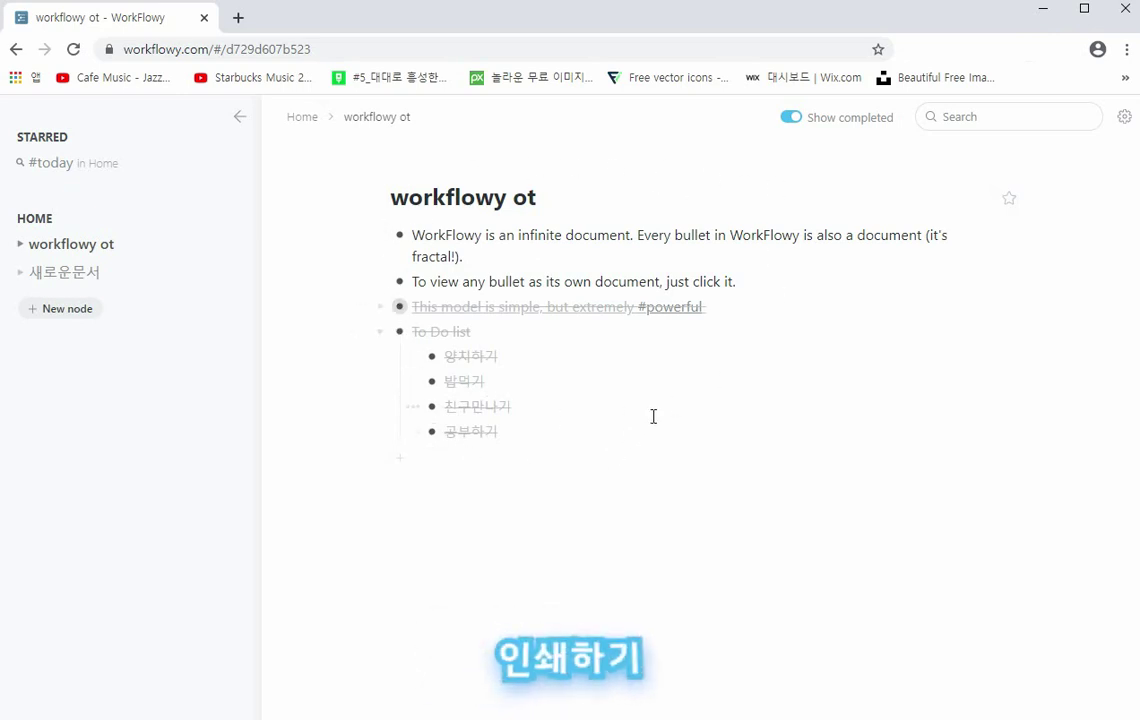
mouse_move(369, 205)
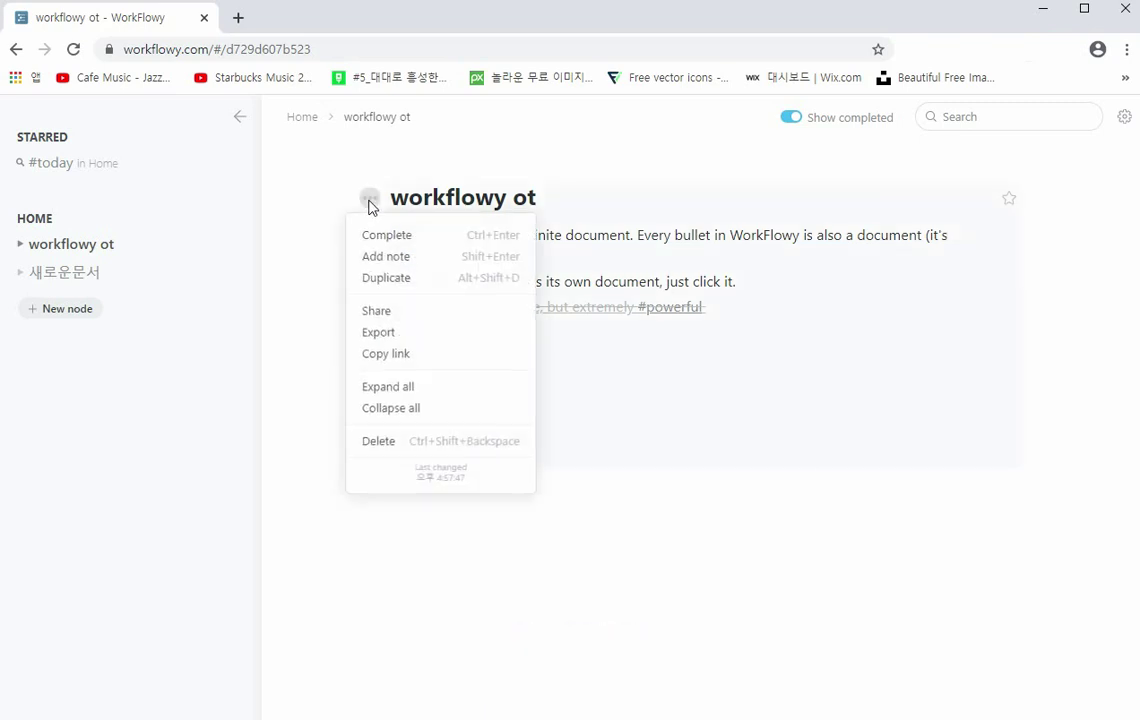
click(409, 340)
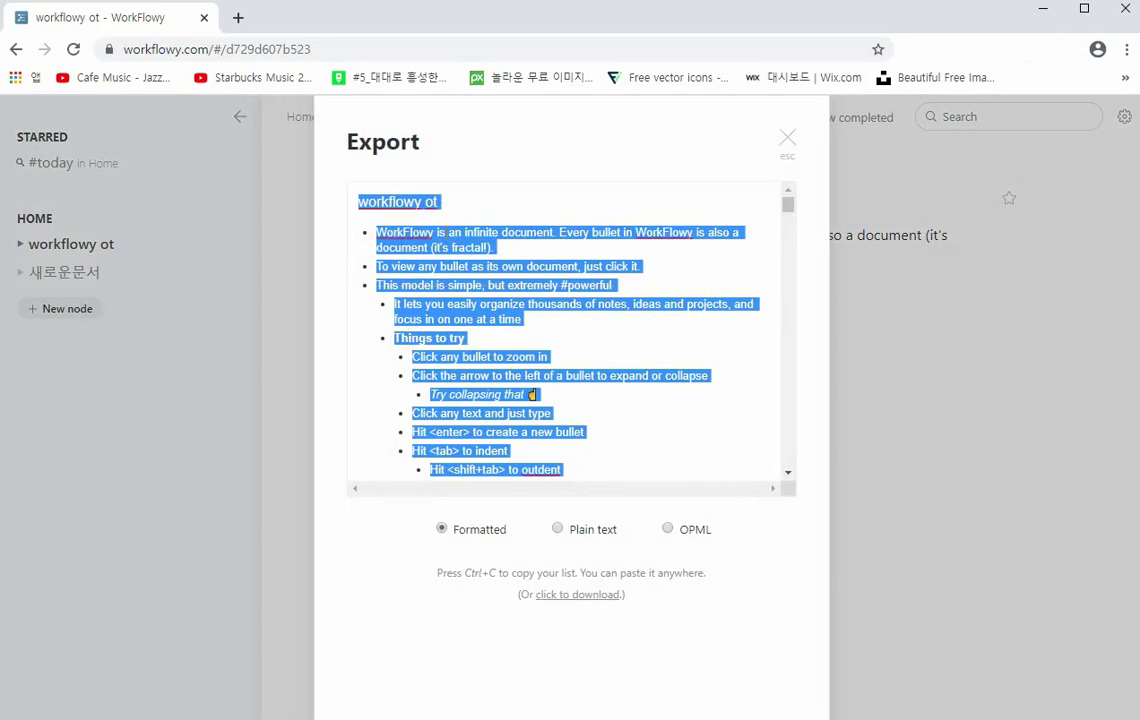
click(446, 232)
drag(358, 199, 630, 560)
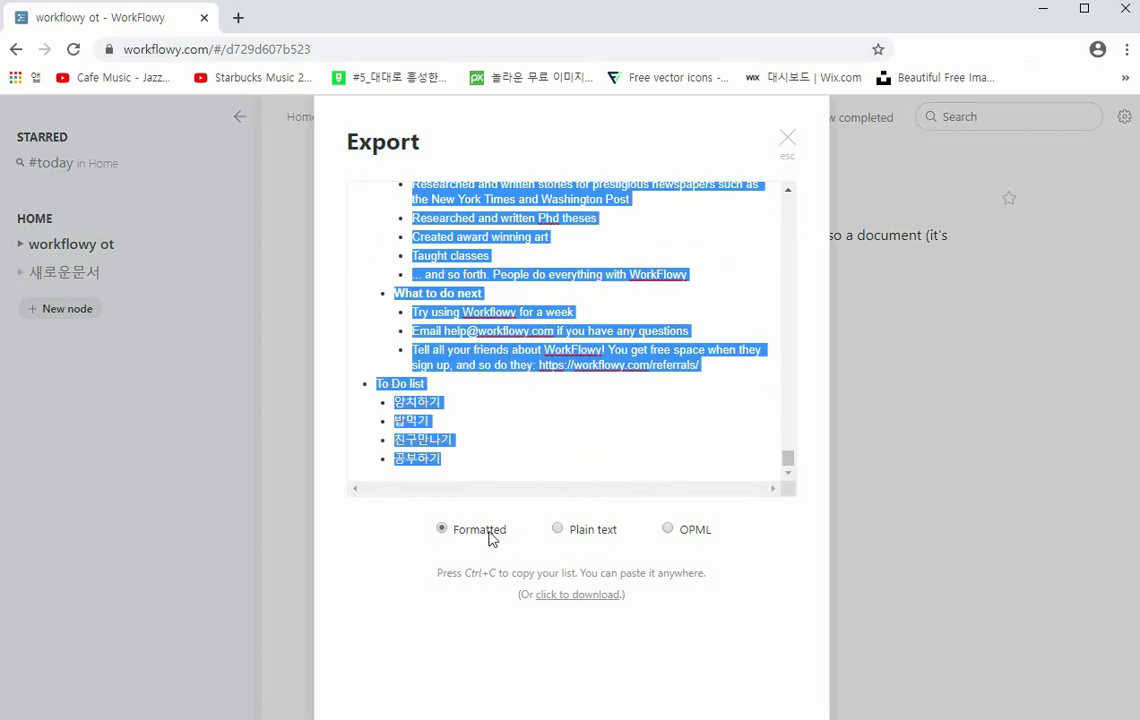
click(558, 529)
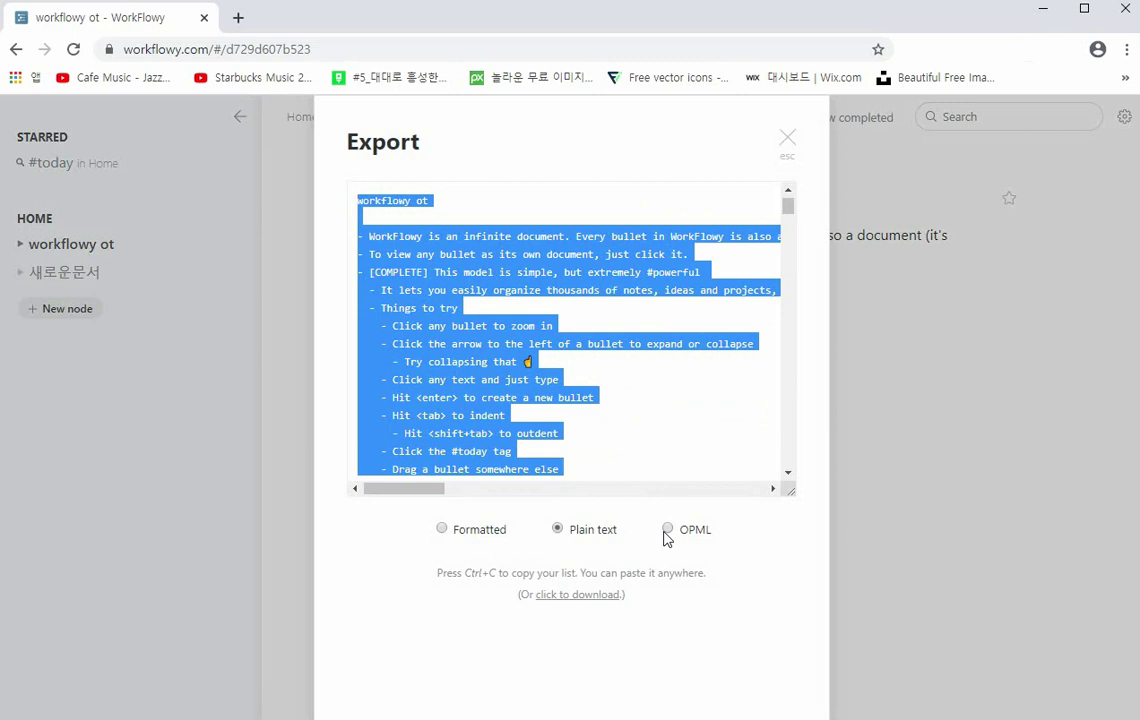
click(667, 529)
click(442, 529)
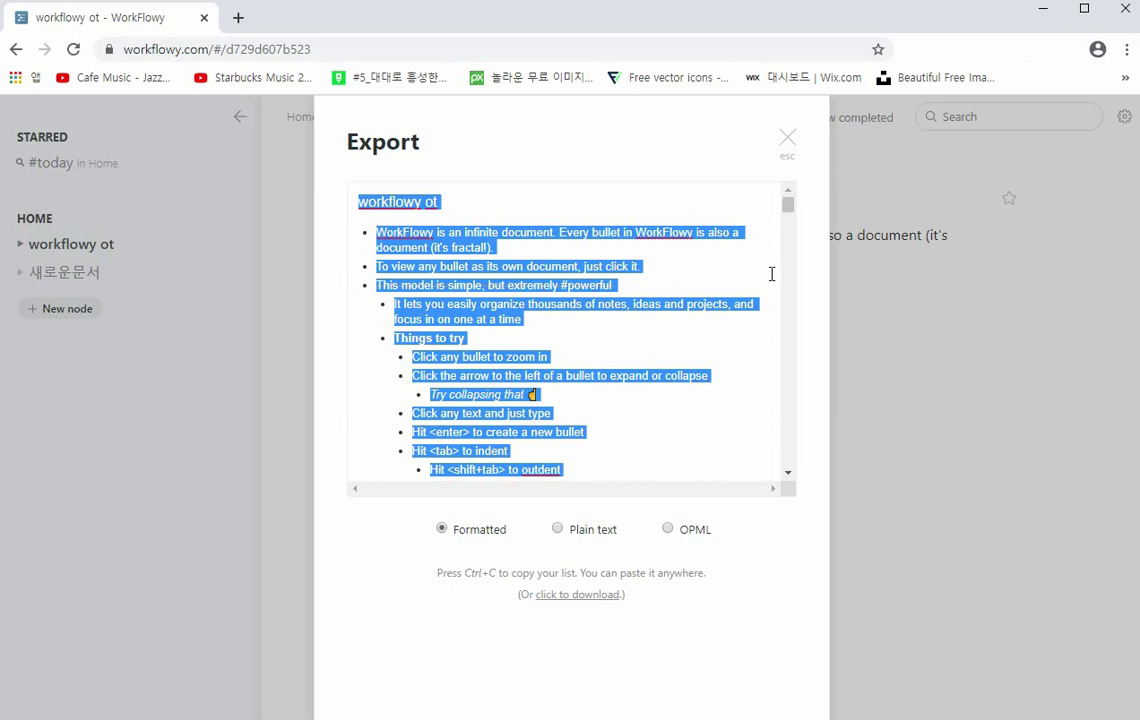
click(787, 139)
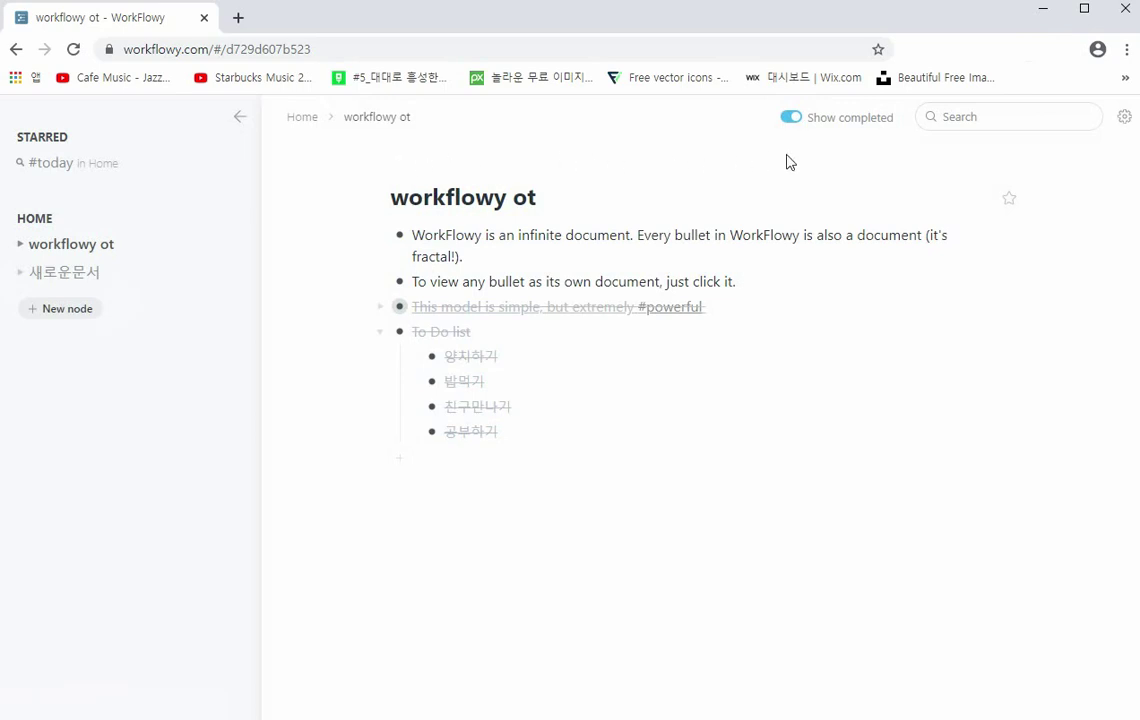
click(1118, 117)
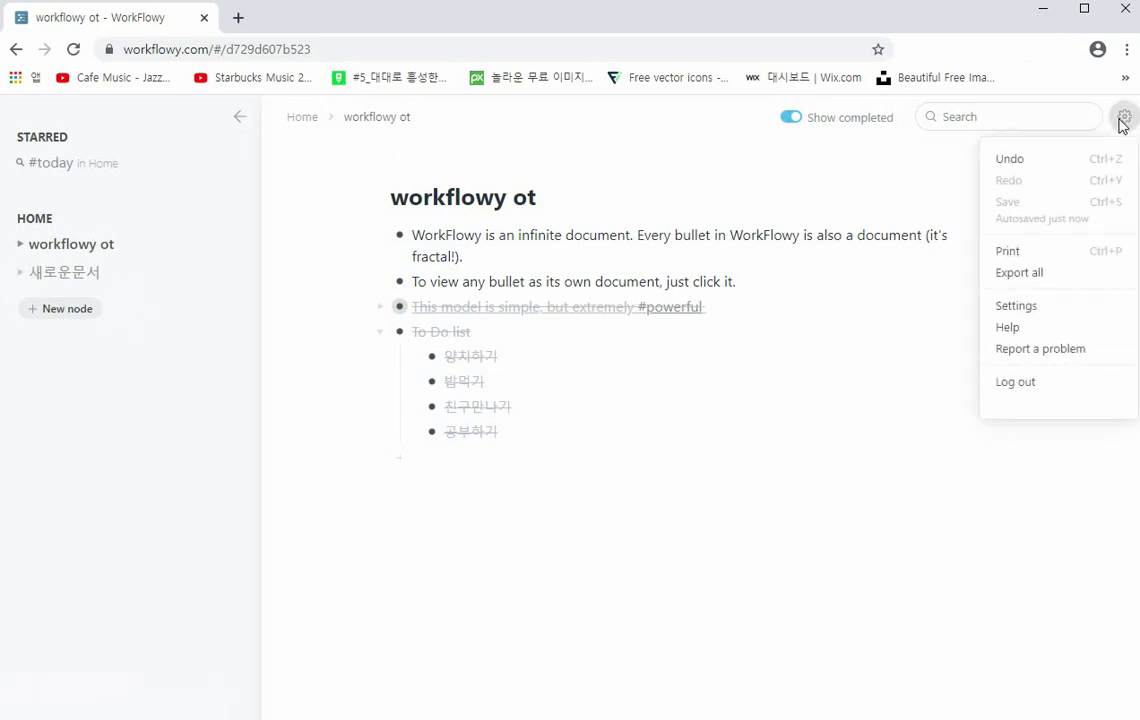
click(1030, 253)
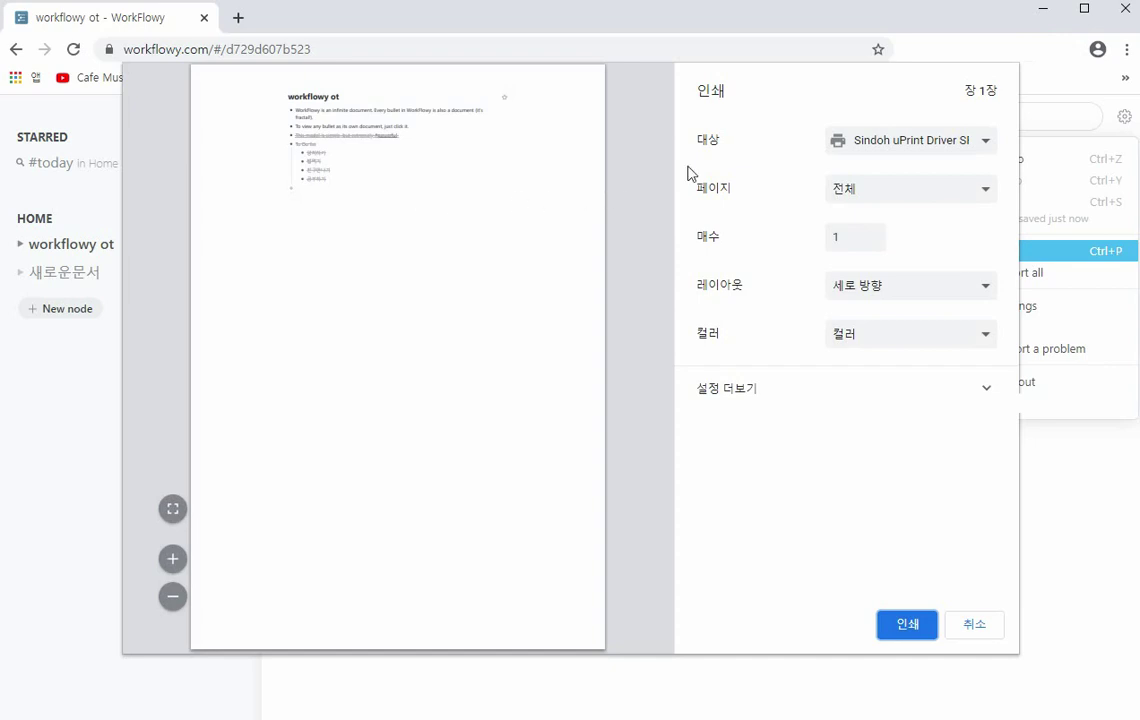
click(974, 626)
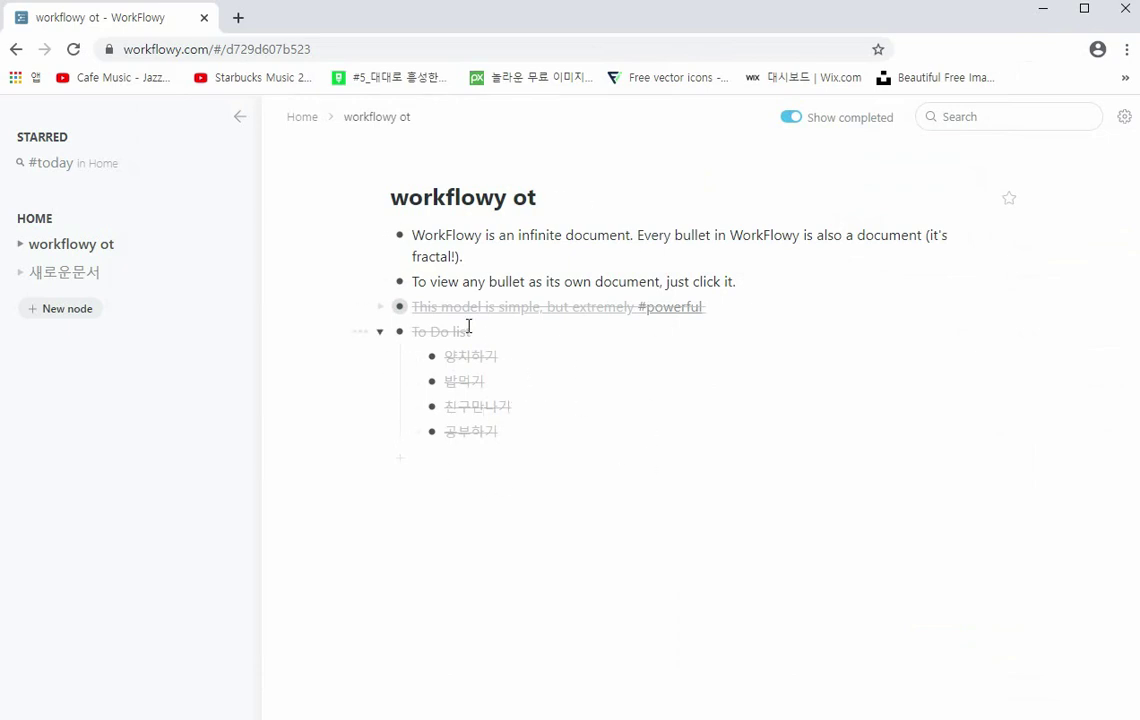
Step: Open the first bullet as a page, return to workflowy ot and expand This model is simple
click(399, 235)
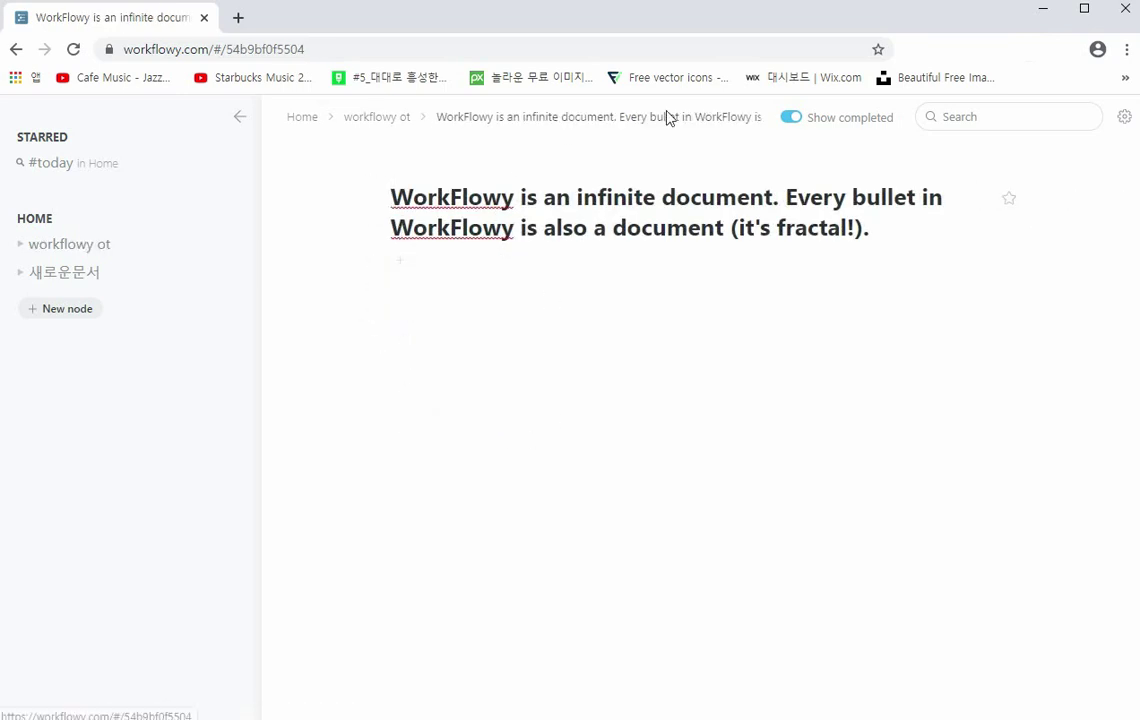
click(385, 122)
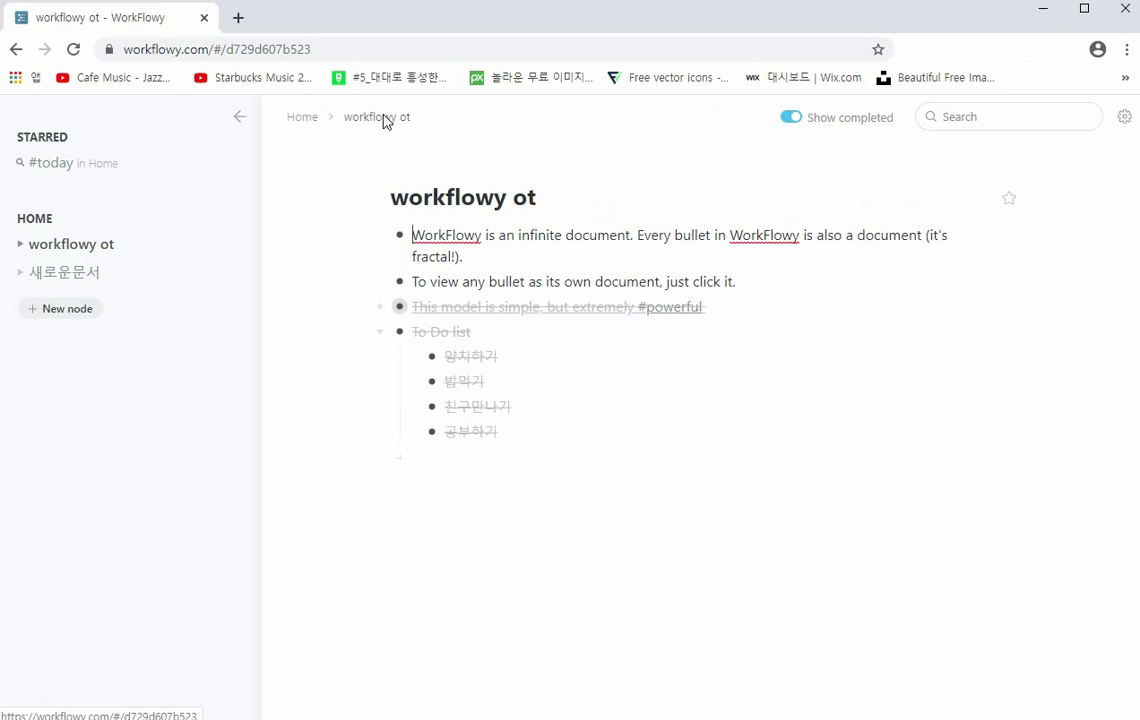
click(381, 308)
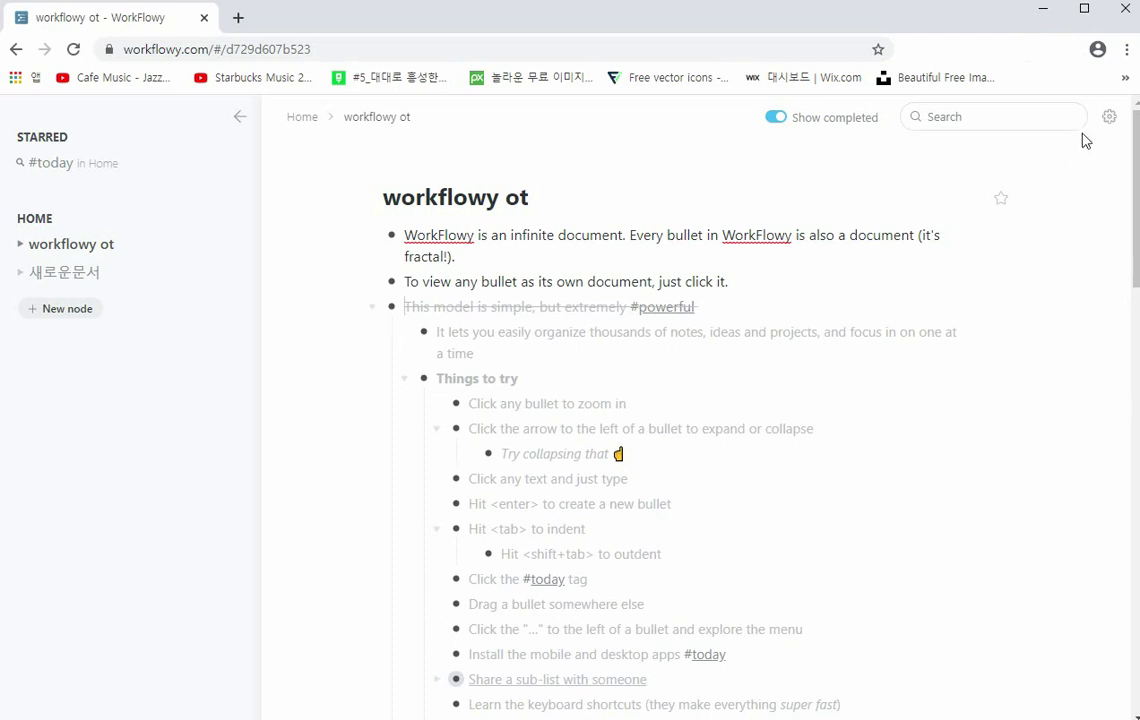
Step: Print the outline from the gear menu's Print option
click(1108, 117)
click(1031, 251)
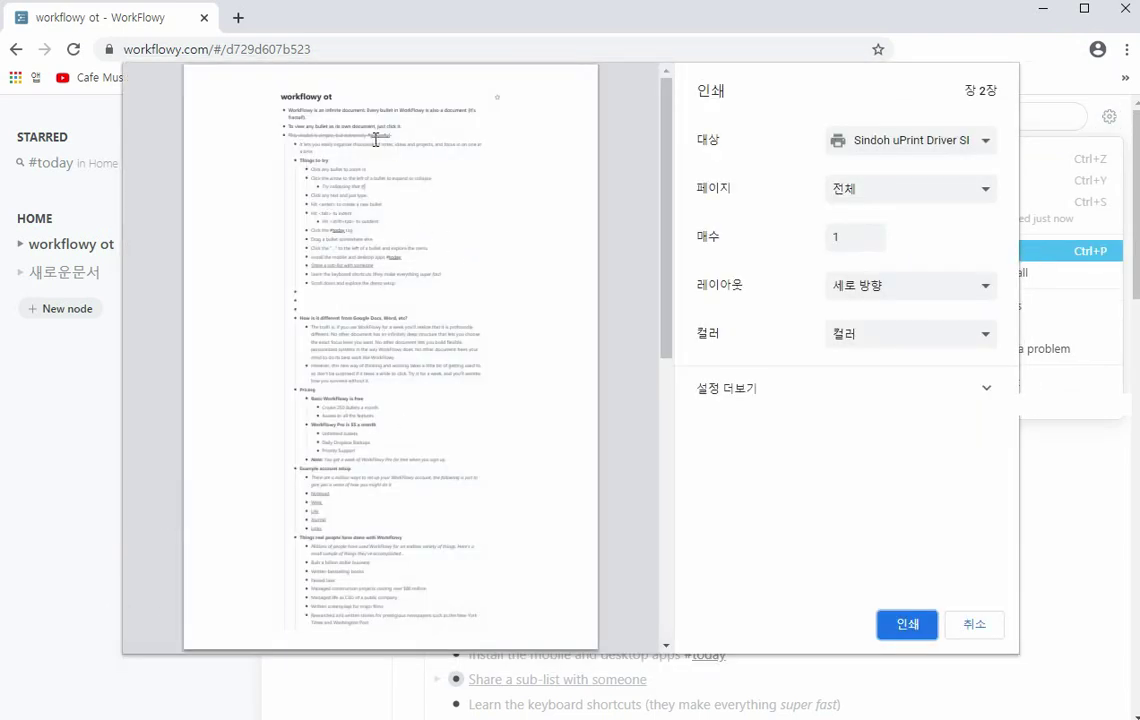
click(932, 626)
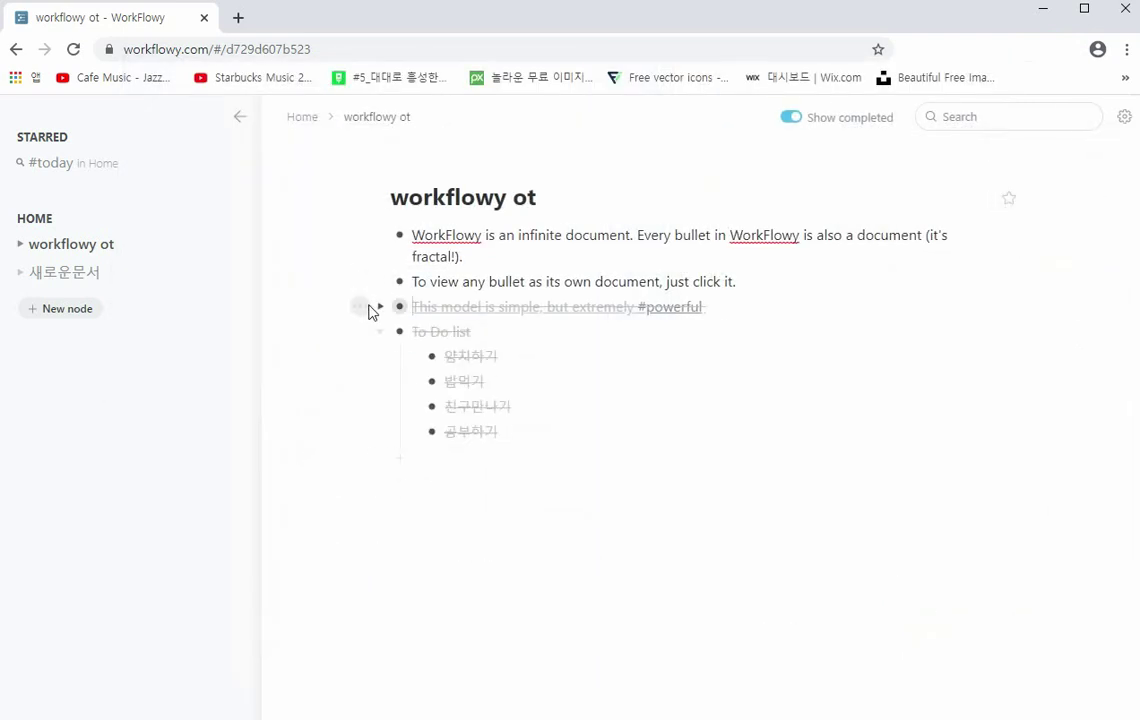
Step: Reopen Print from the gear menu and cancel the print preview
click(1122, 117)
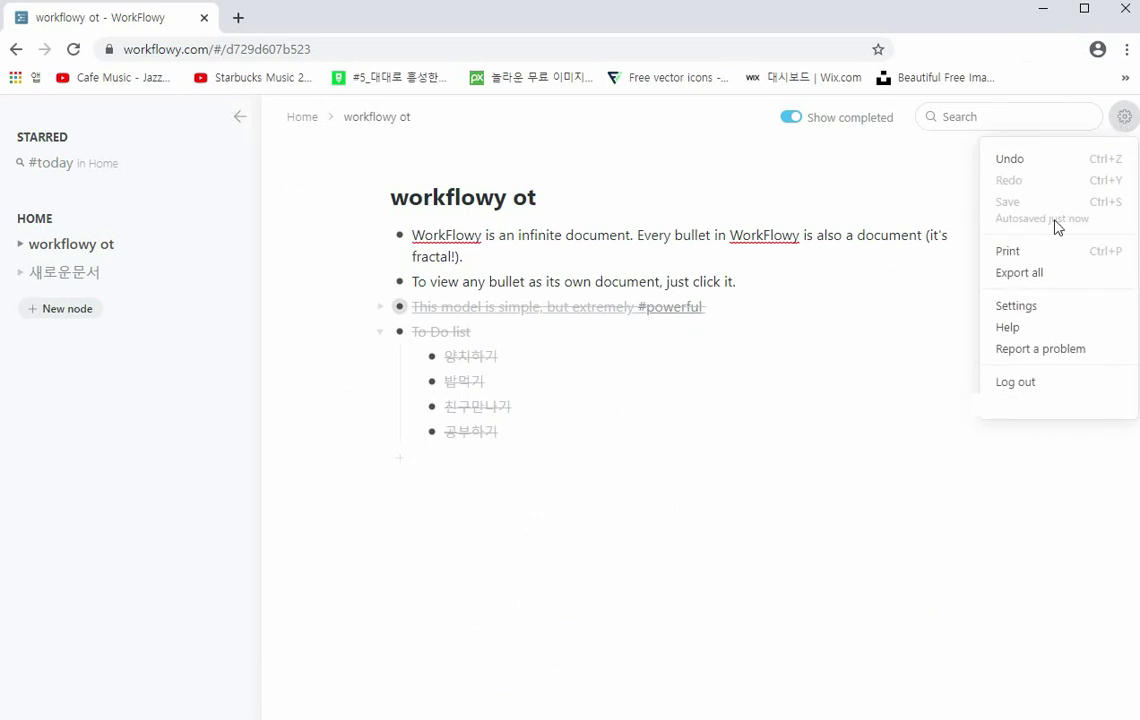
click(1036, 253)
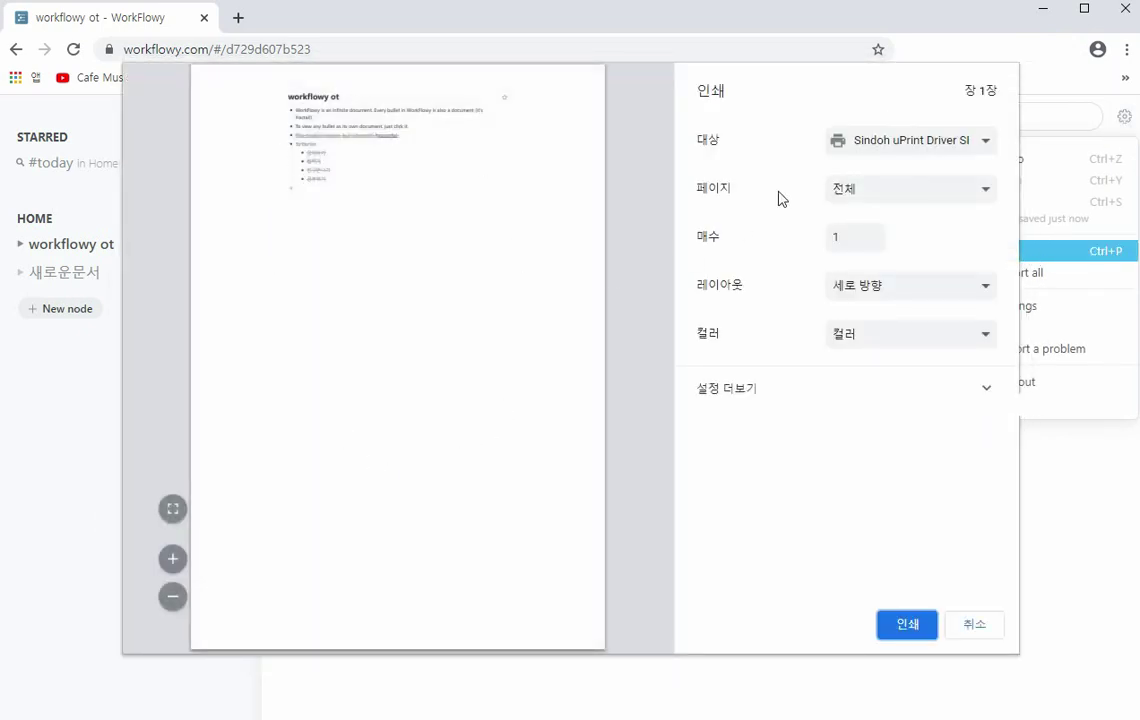
click(975, 625)
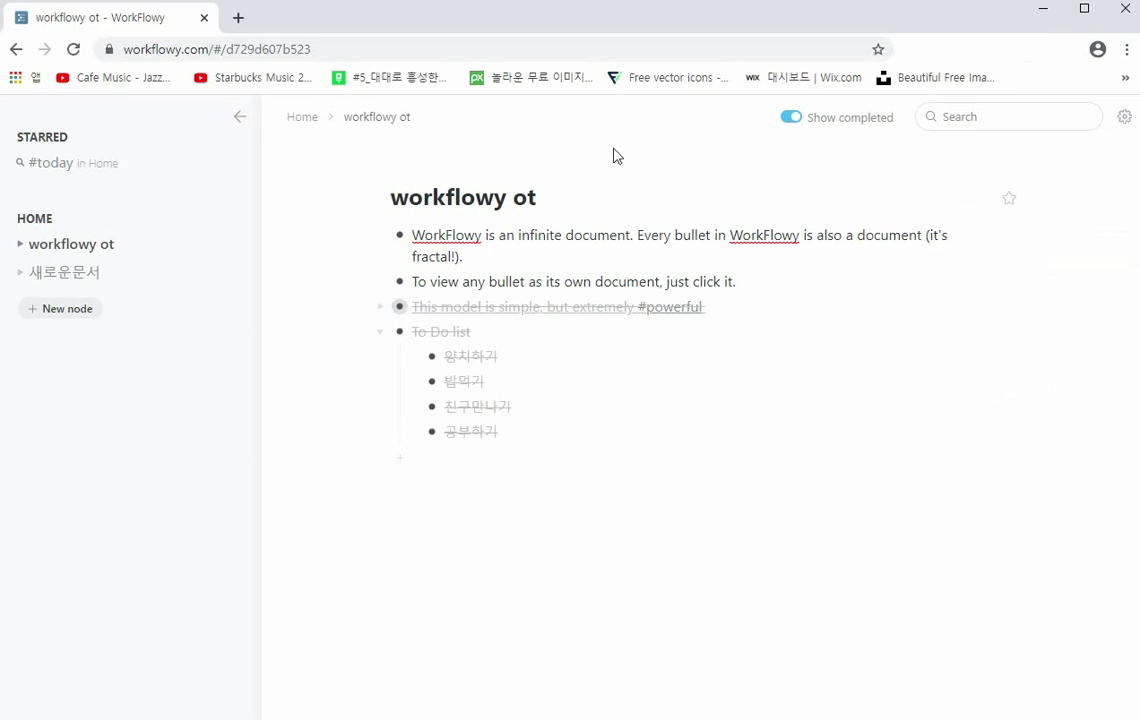
Step: Expand all nested bullets of workflowy ot, then collapse all children
click(367, 200)
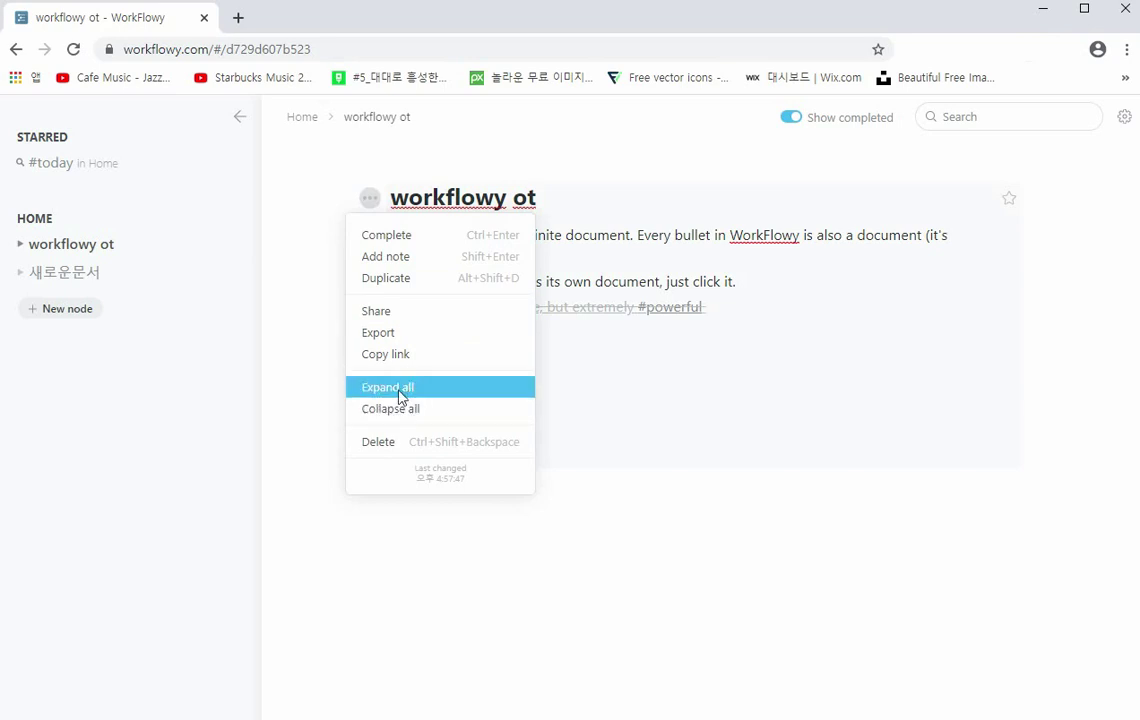
click(400, 396)
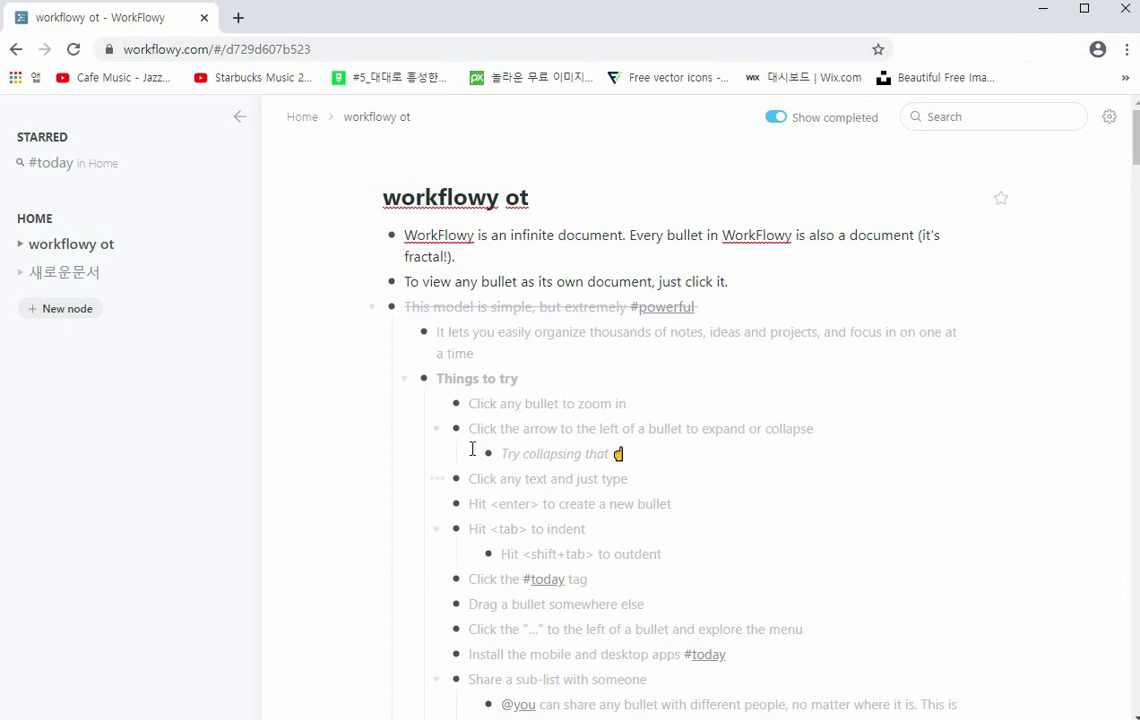
click(350, 312)
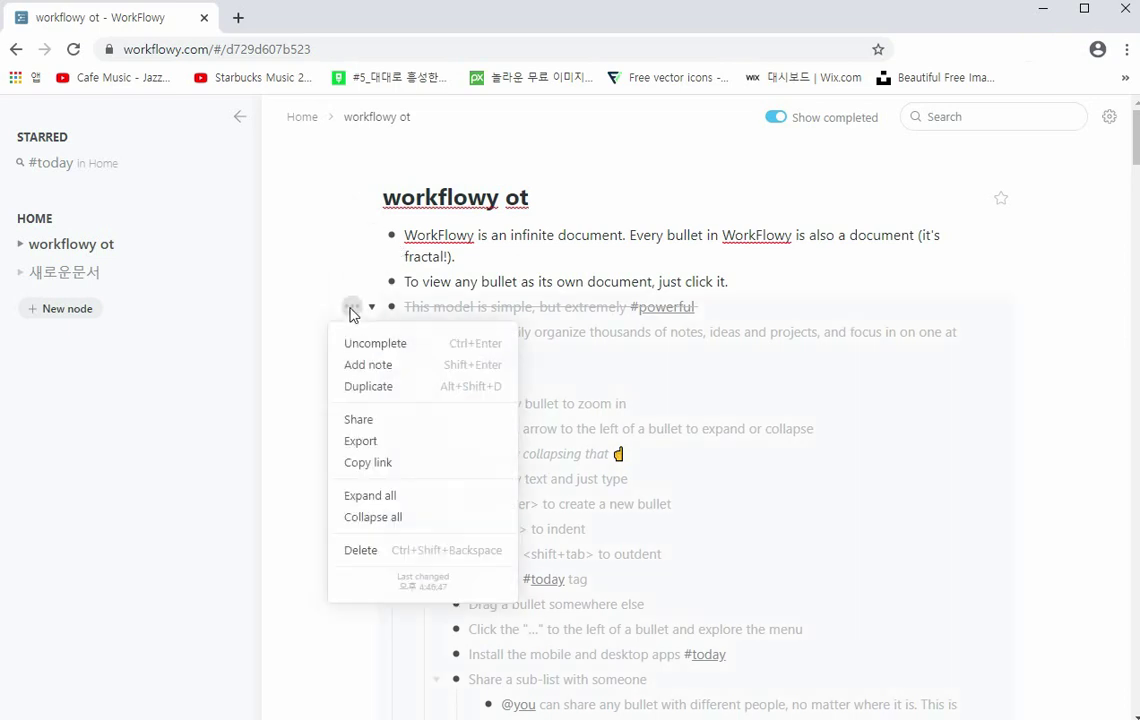
click(372, 518)
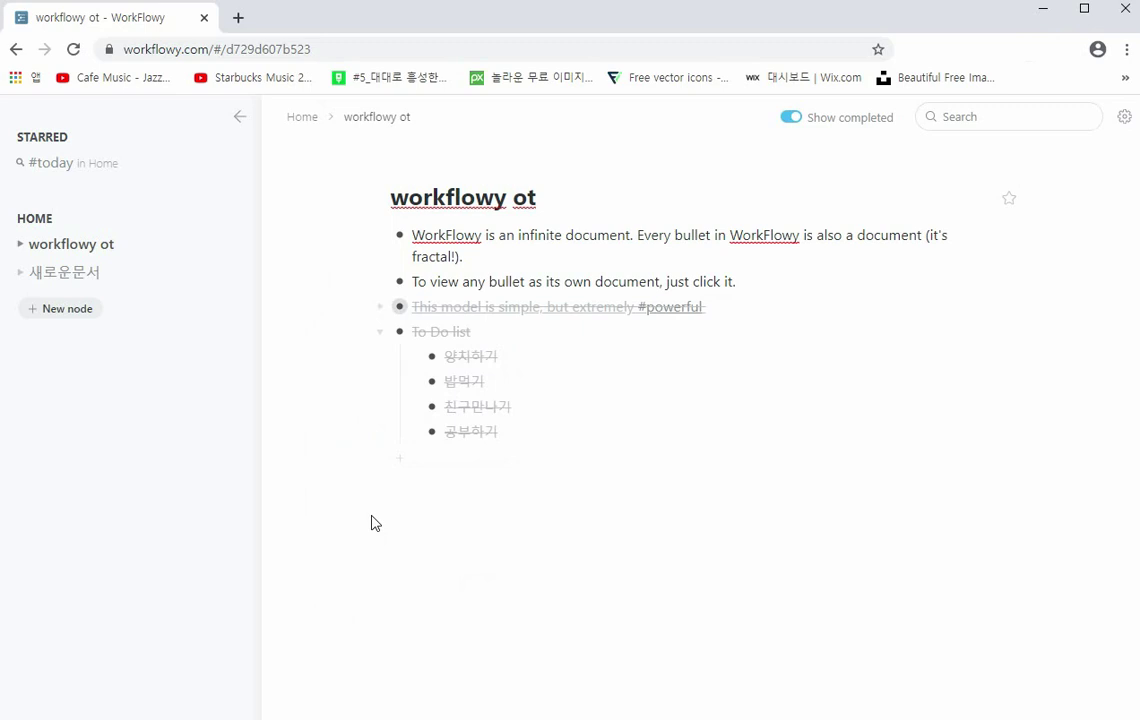
Step: Toggle This model is simple open and closed, leaving it and To Do list collapsed
click(399, 309)
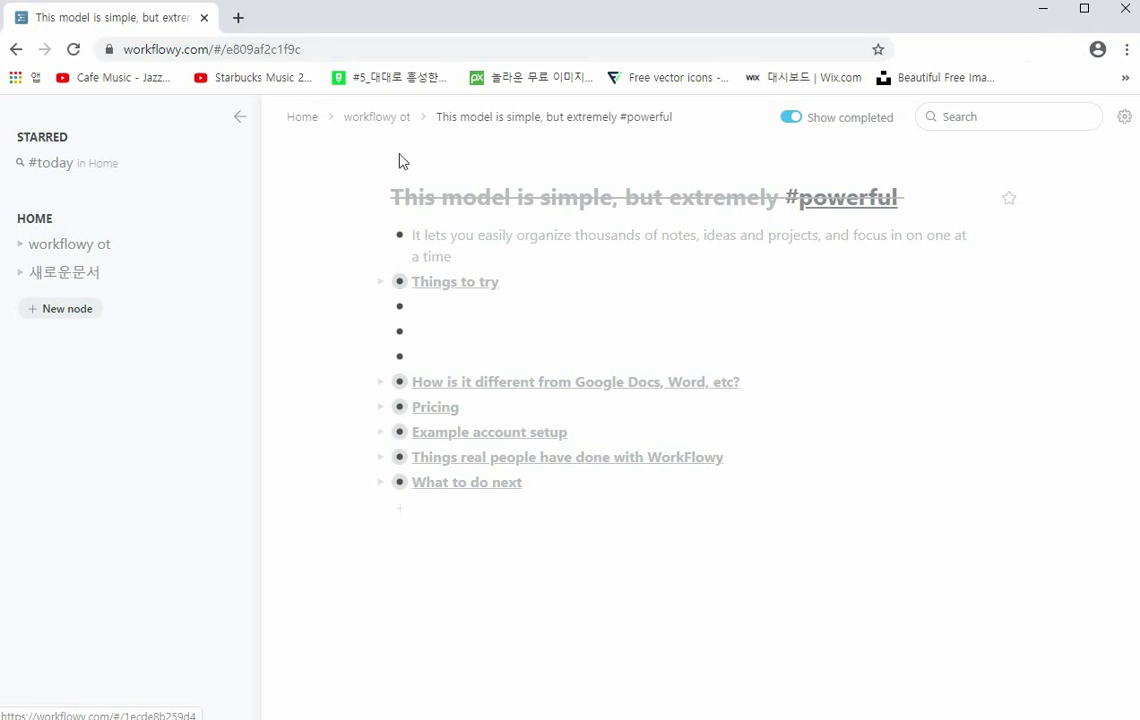
click(393, 118)
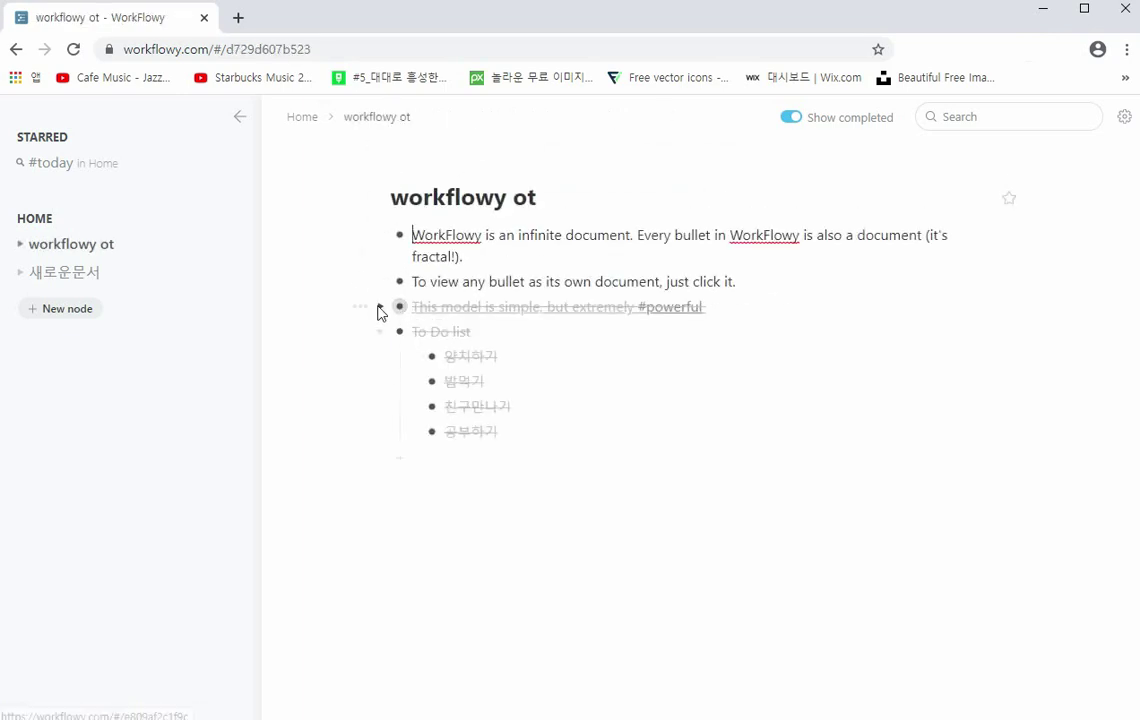
click(376, 308)
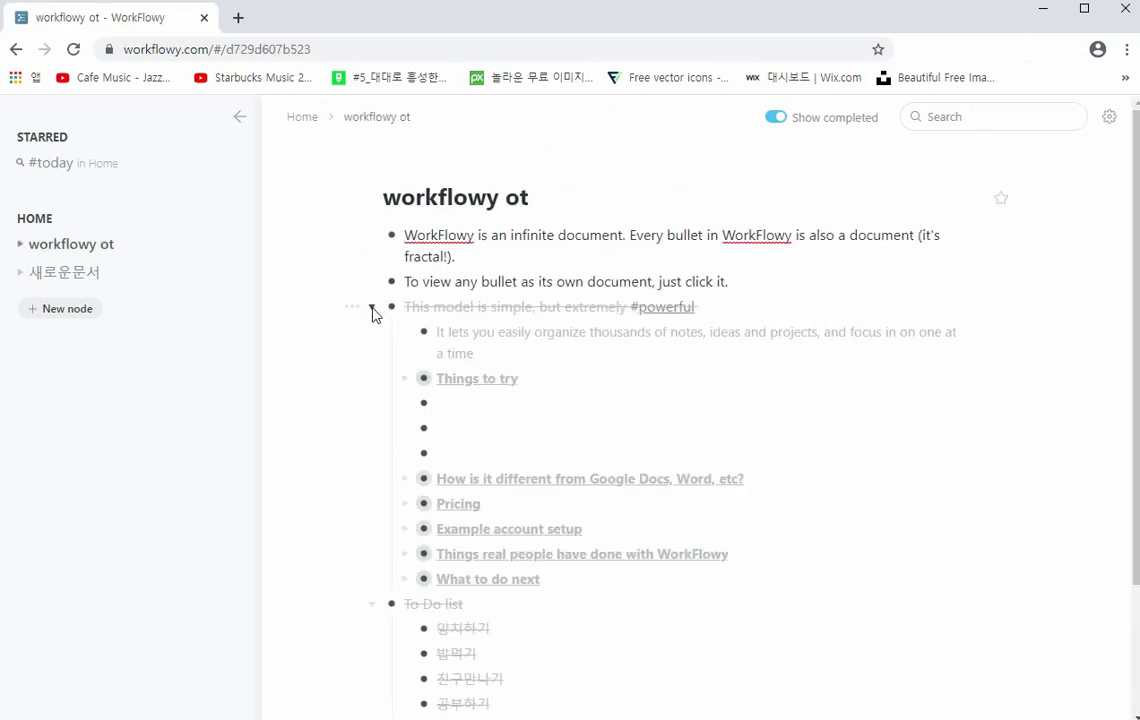
click(376, 310)
click(377, 310)
click(377, 310)
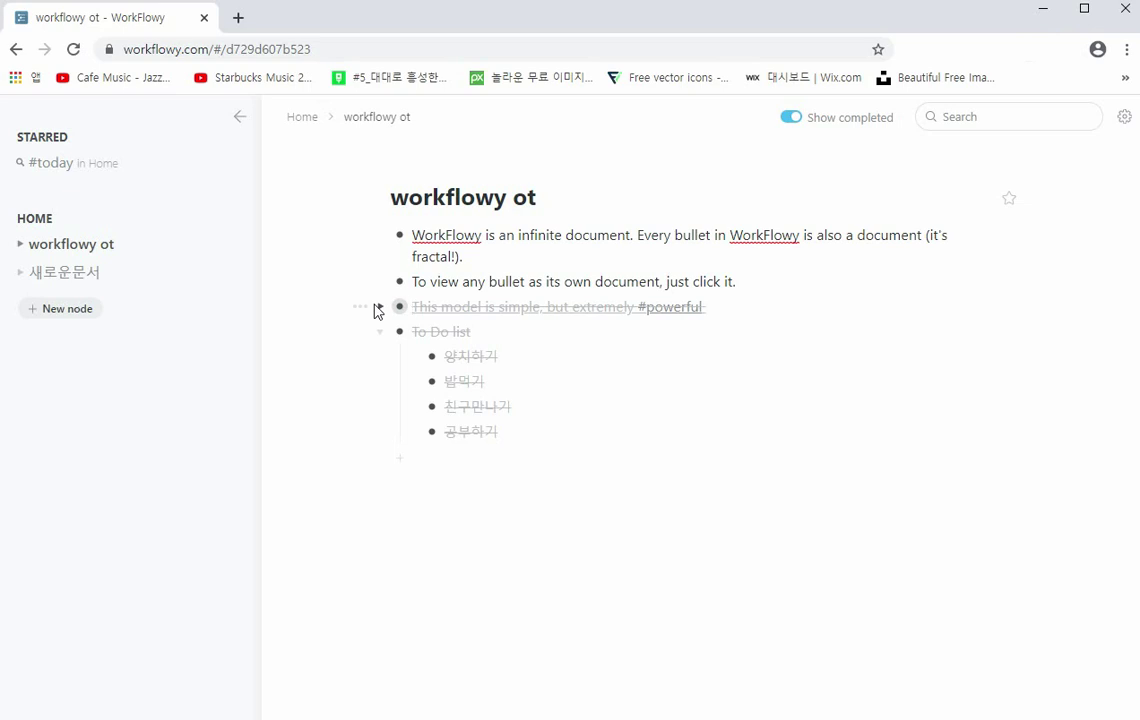
click(379, 332)
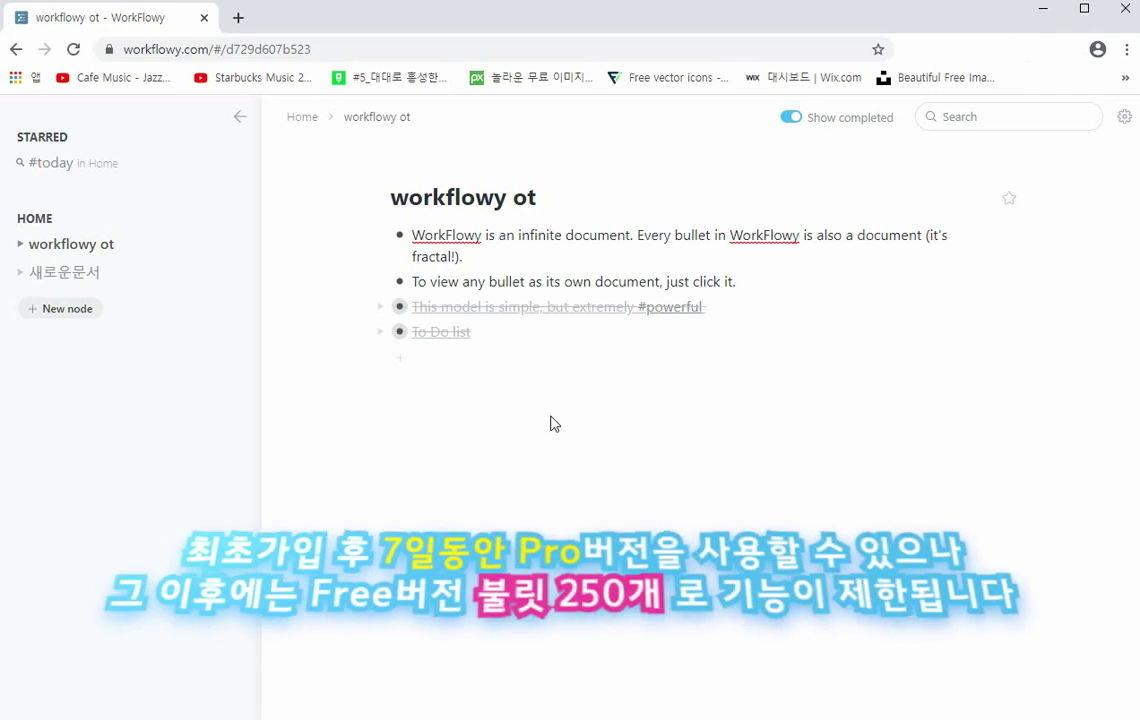
Step: Add Korean bullets saying about 250 bullets are free and further use costs money
click(555, 418)
key(Return)
text(무료이ㄴ데, )
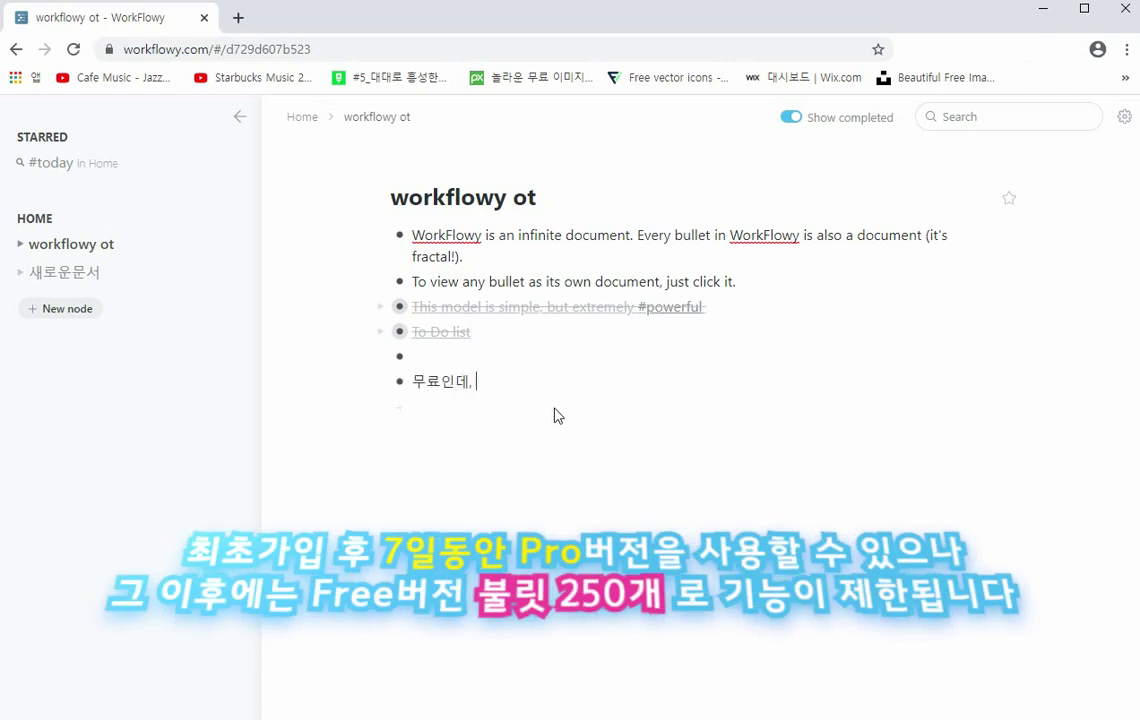
text(최초 250여개정도까지는 물)
text(료사용이 가능)
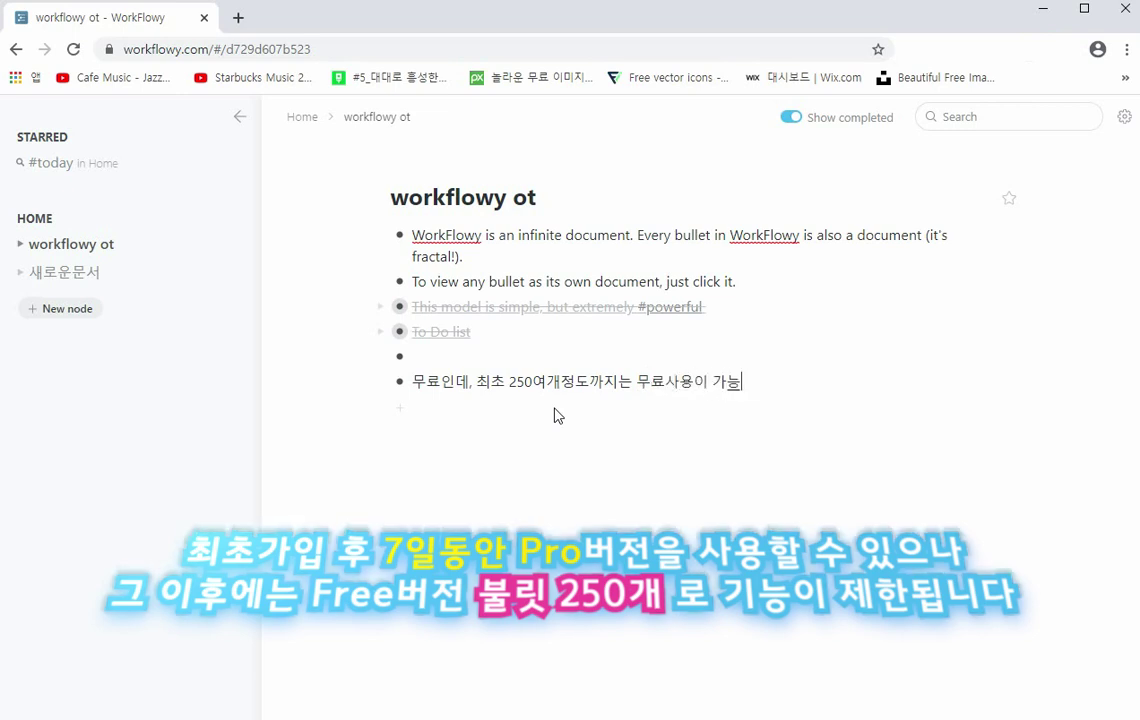
text(합니다.)
key(Return)
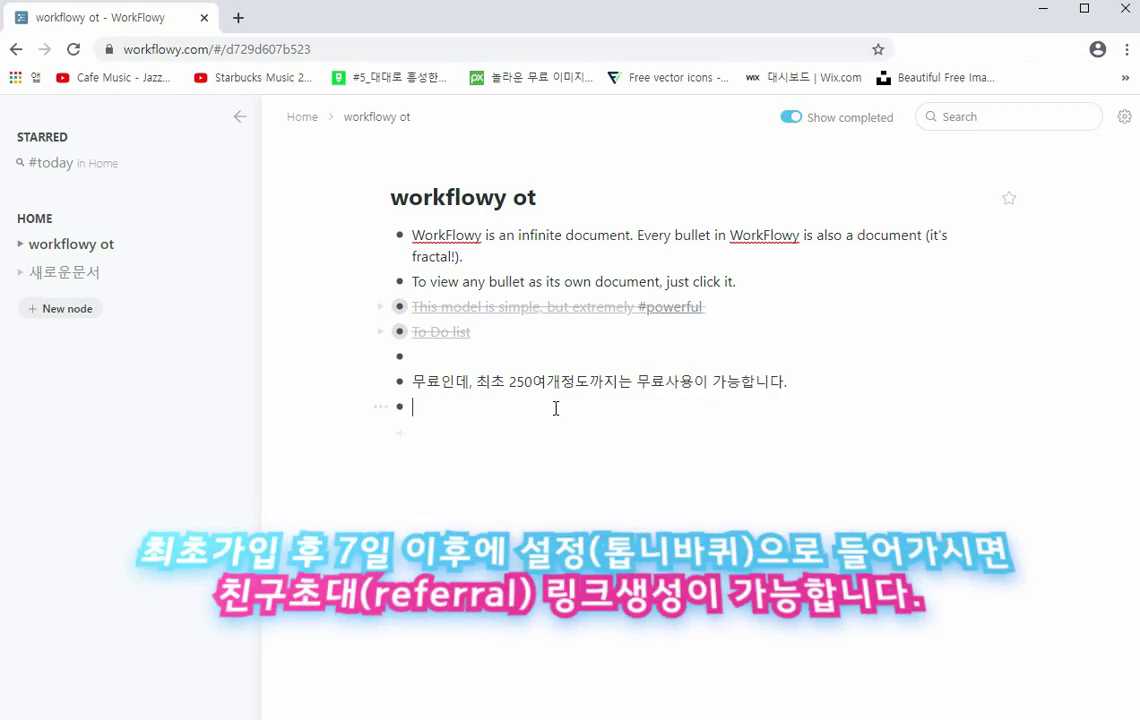
text(불릿, 점을 계속 사)
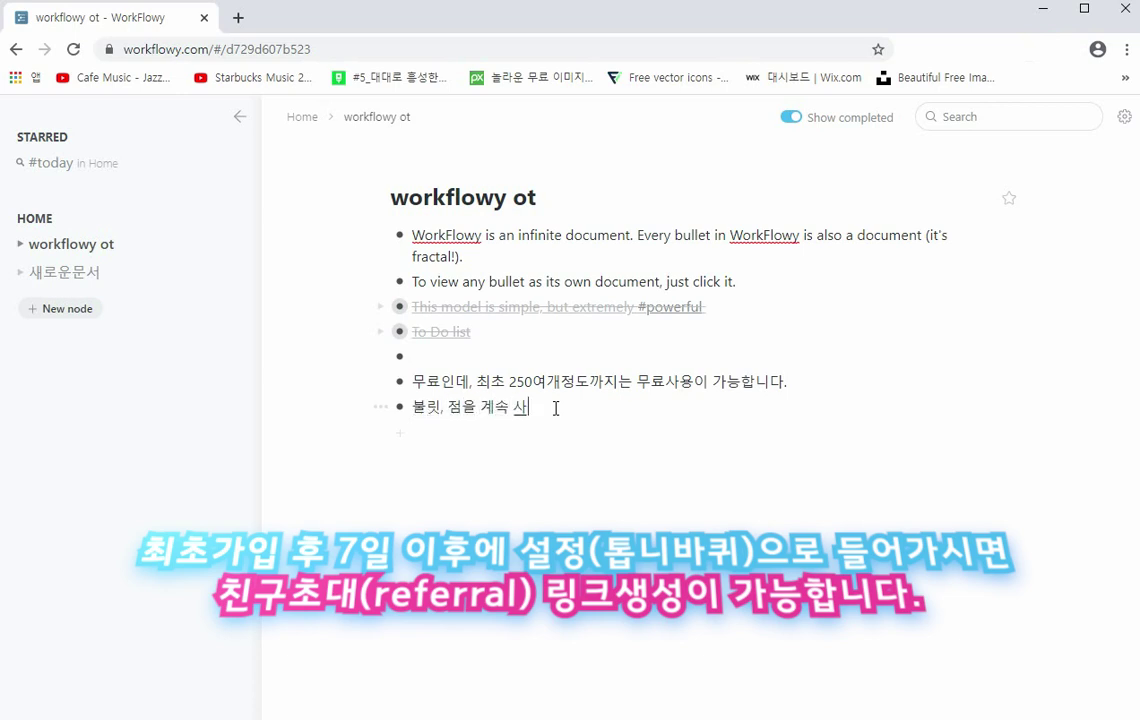
text(용하담)
text(보면 돈을 내로)
key(BackSpace)
text(라고 해요)
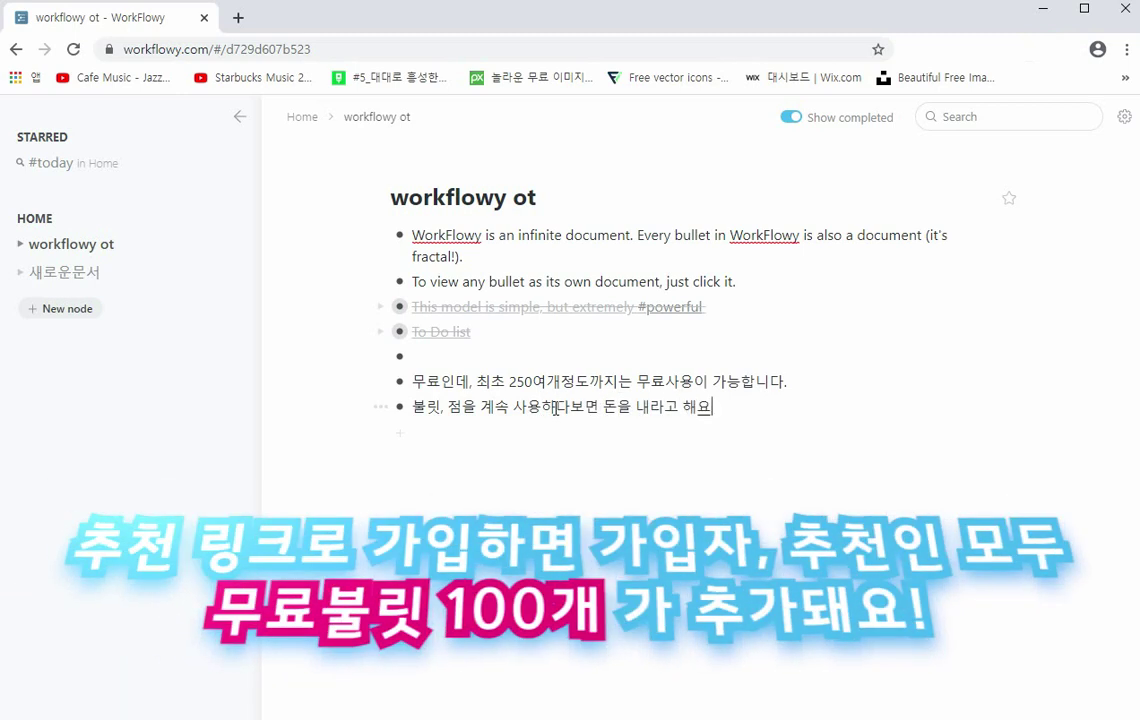
Step: Add the bullet saying inviting a friend gives 100 more, and delete extra empty bullets
key(Return)
text(그때는 친구를 초대합니다.)
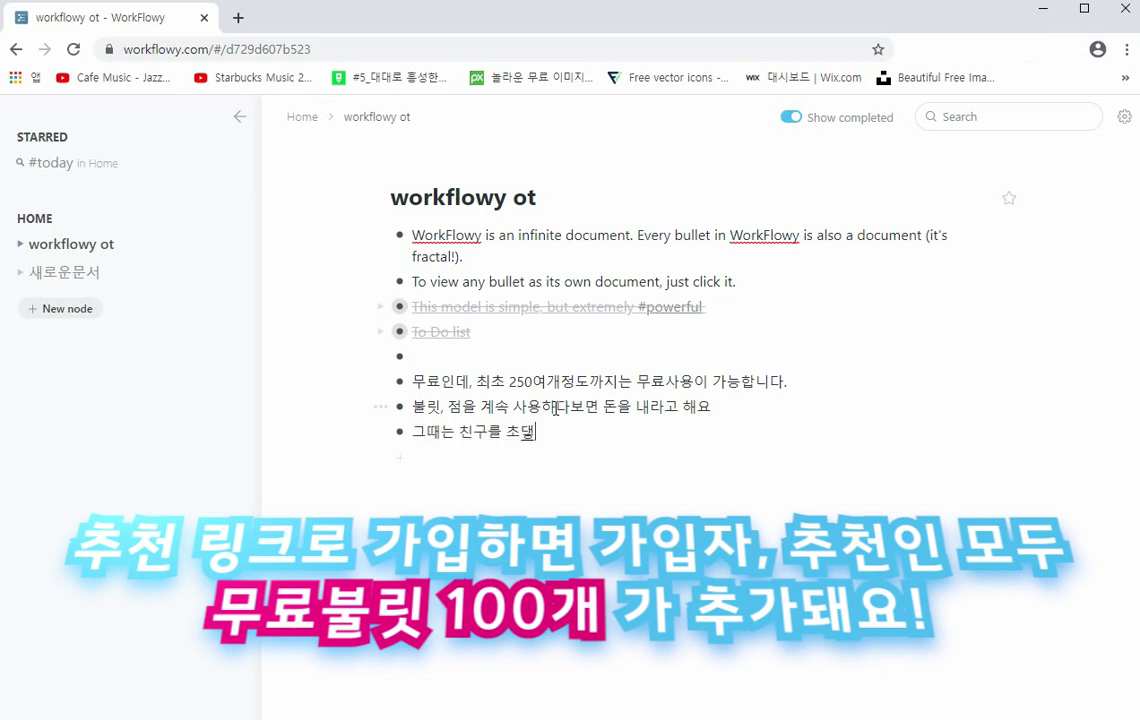
text( 그럼 100개 추가로 제공이 됩니다.)
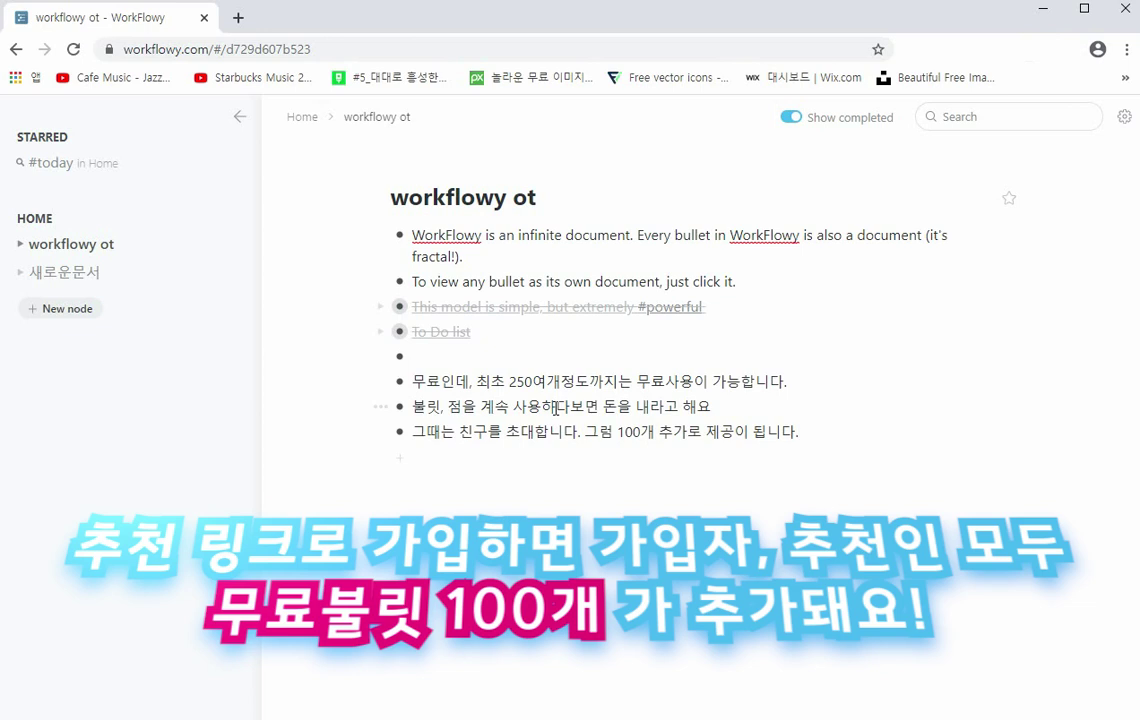
key(Return)
key(Return)
key(Return)
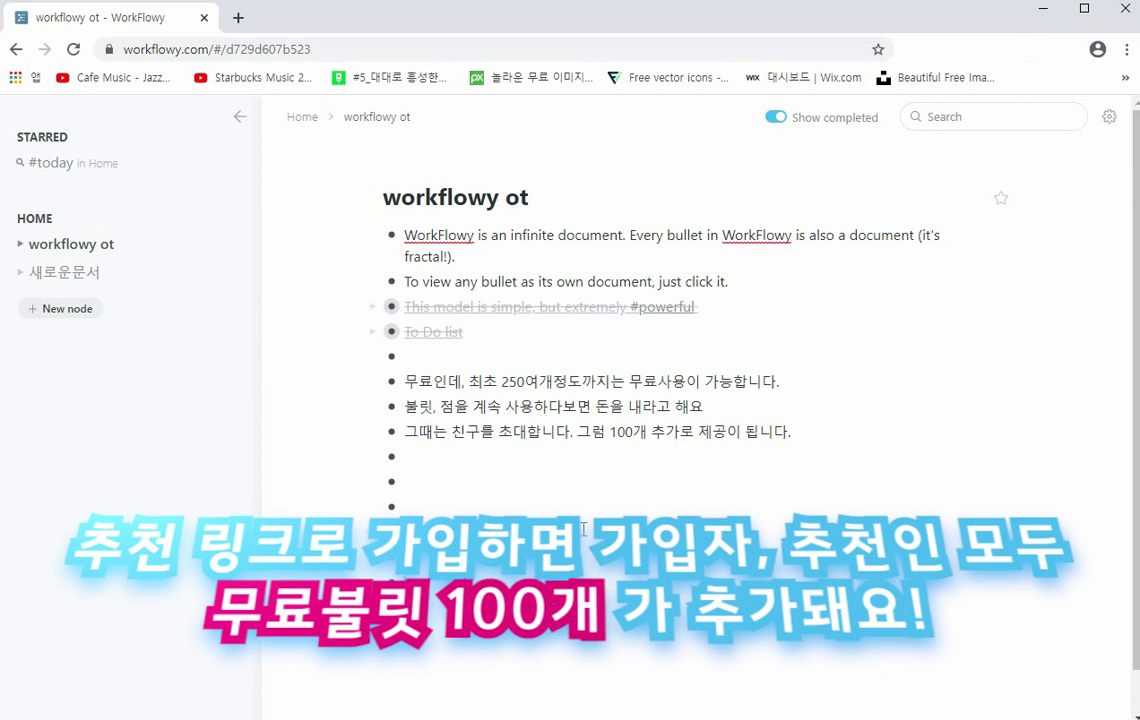
key(BackSpace)
key(BackSpace)
key(BackSpace)
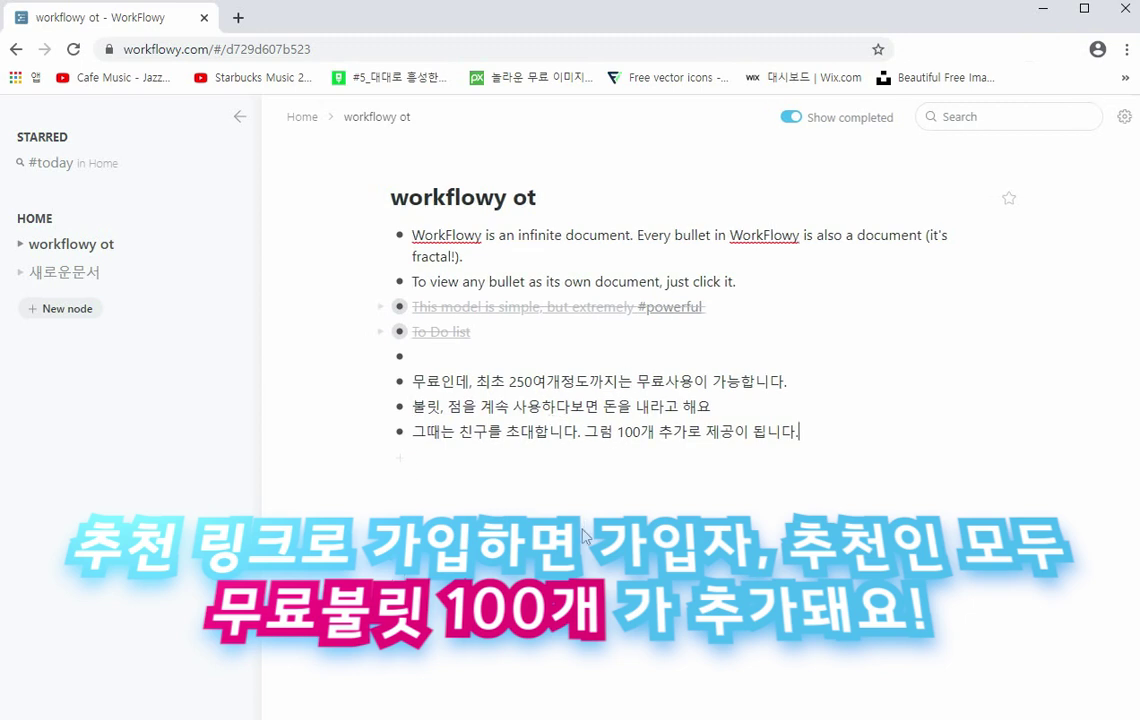